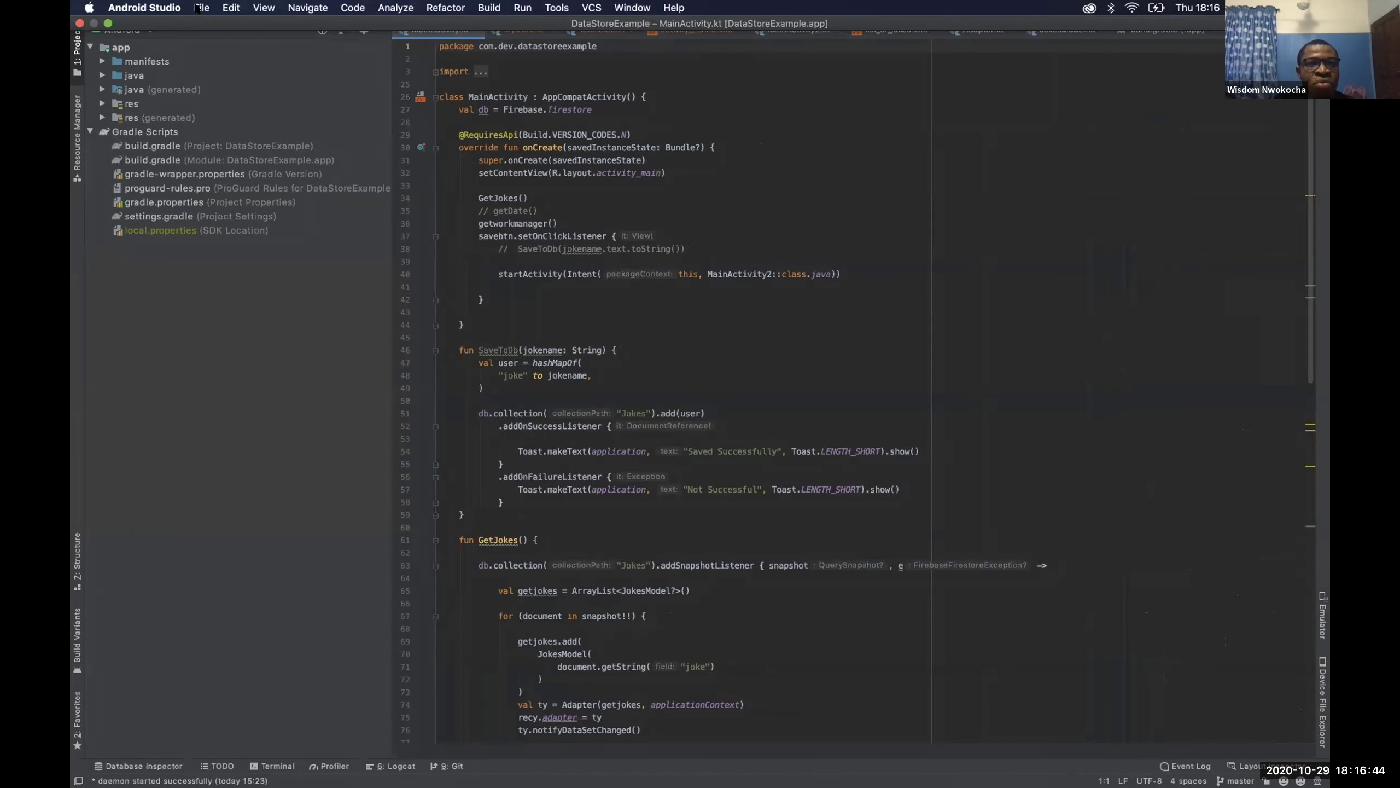
Step: Show the File menu's New submenu for starting a new project
{"action": "left_click", "coordinate": [201, 7]}
{"action": "mouse_move", "coordinate": [364, 24]}
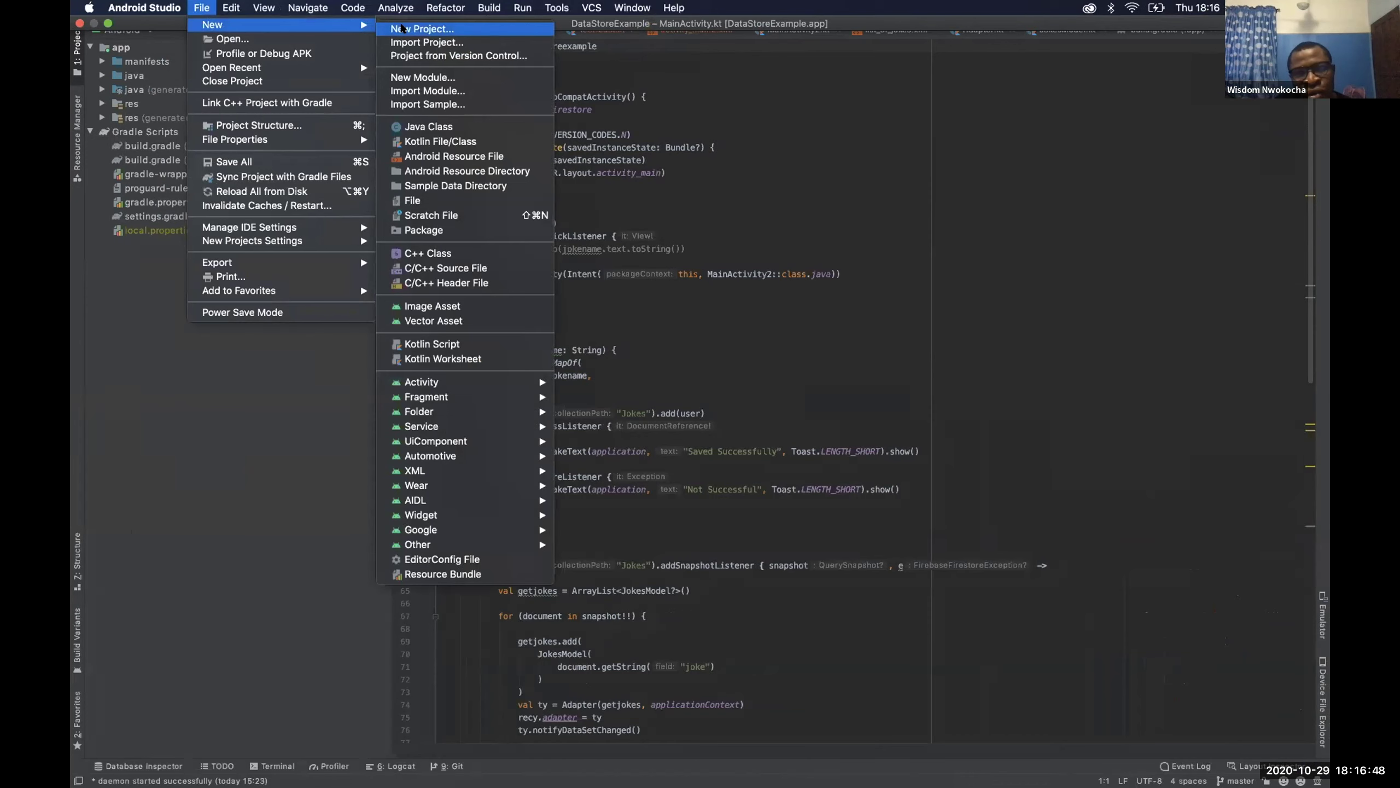
Step: Create a Kotlin Empty Activity project named BitriseBugExample
{"action": "left_click", "coordinate": [403, 28]}
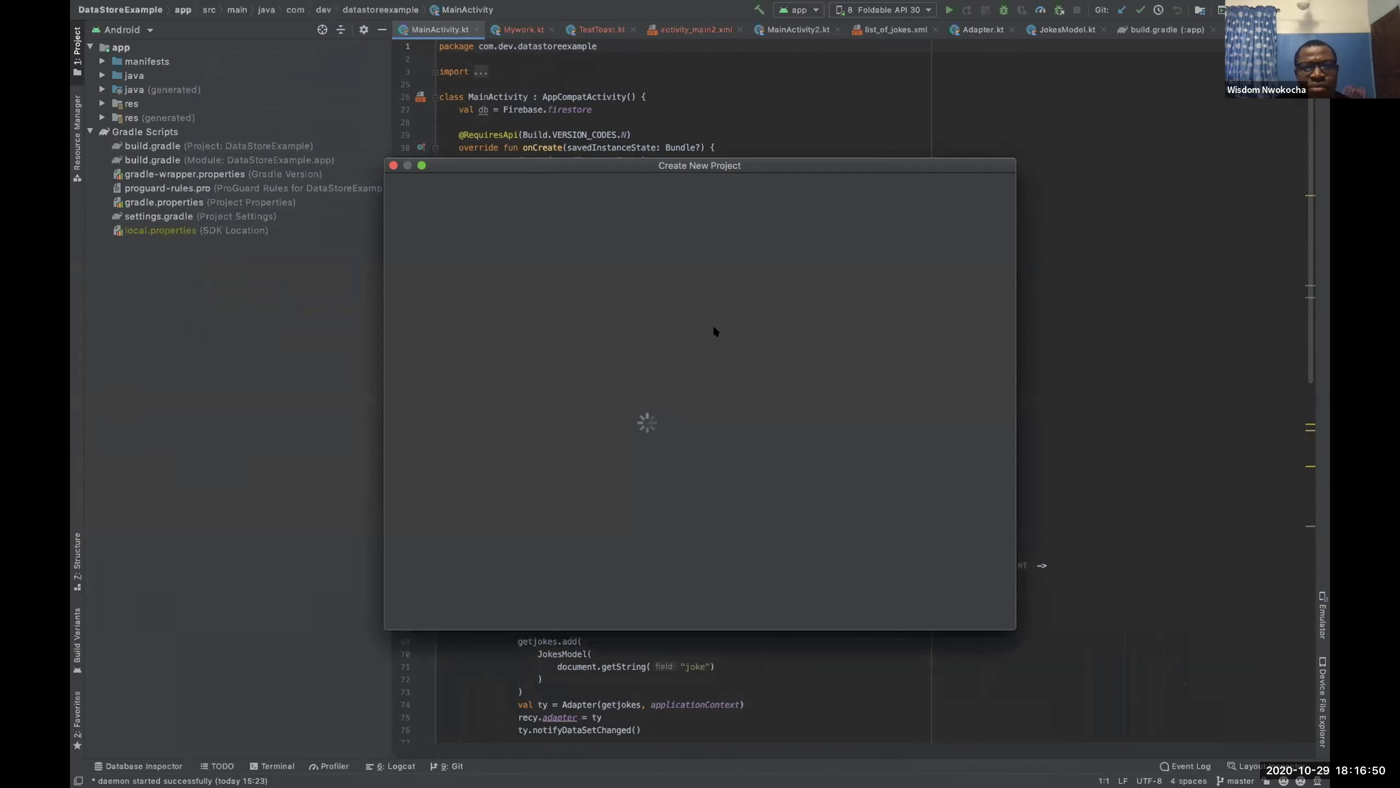
{"action": "left_click", "coordinate": [906, 361]}
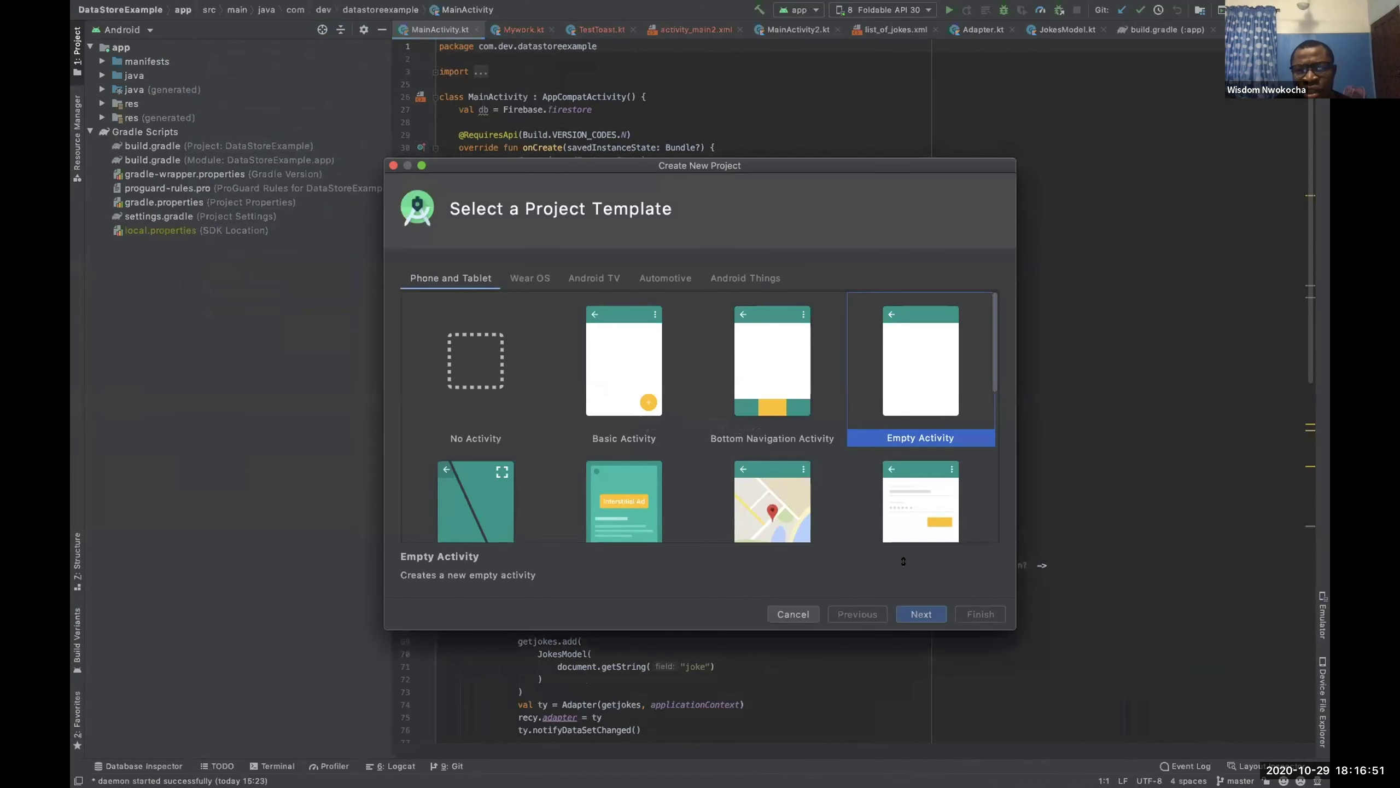
{"action": "left_click", "coordinate": [905, 615]}
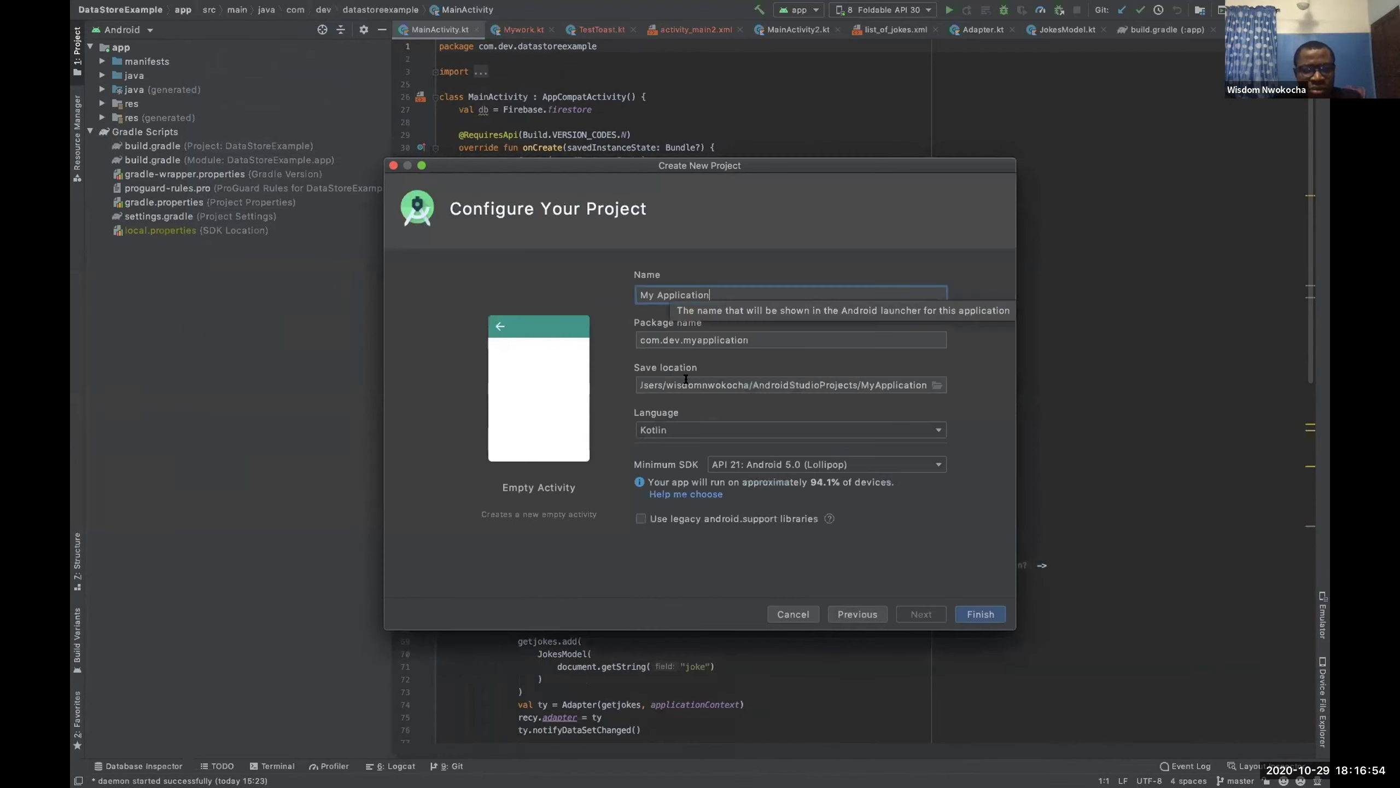
{"action": "key", "text": "super+a"}
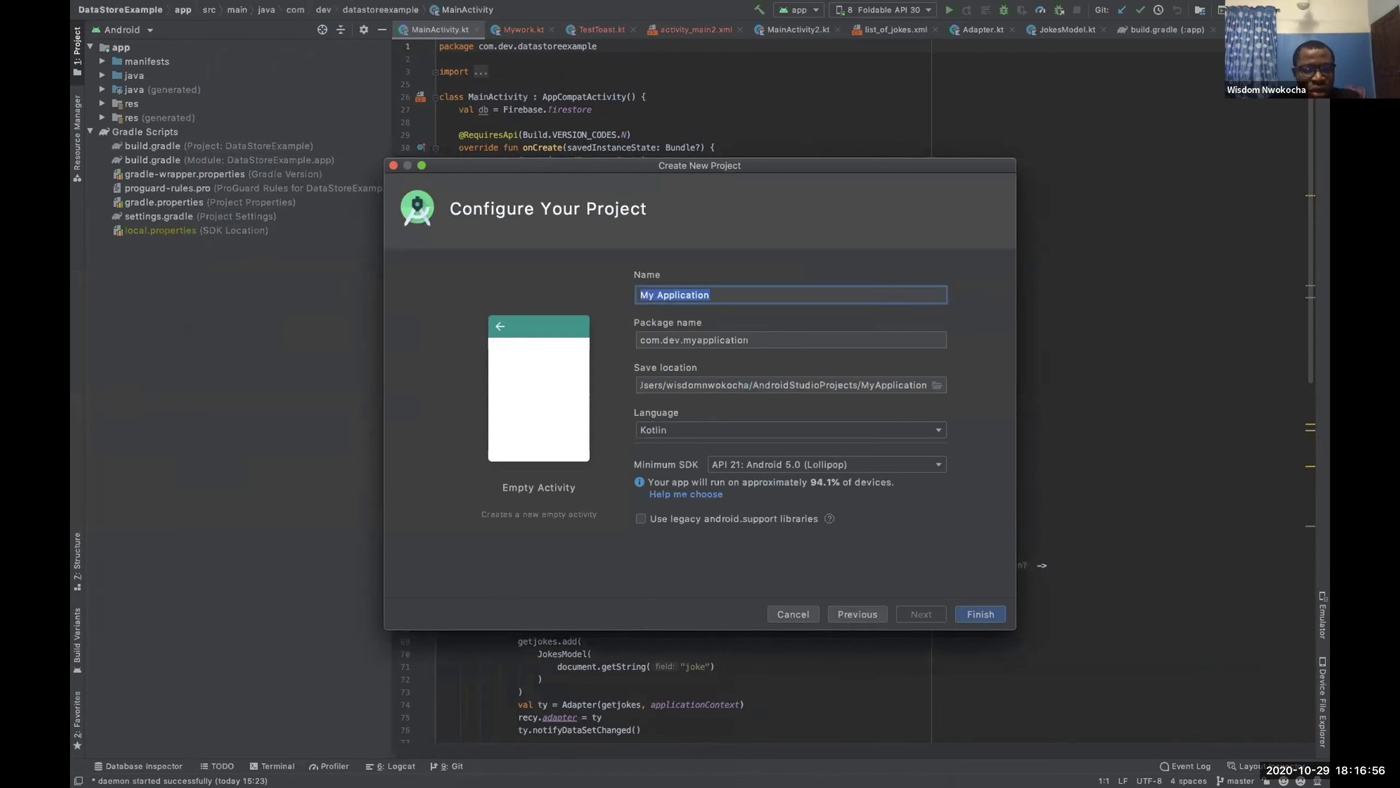
{"action": "type", "text": "BitriseEx"}
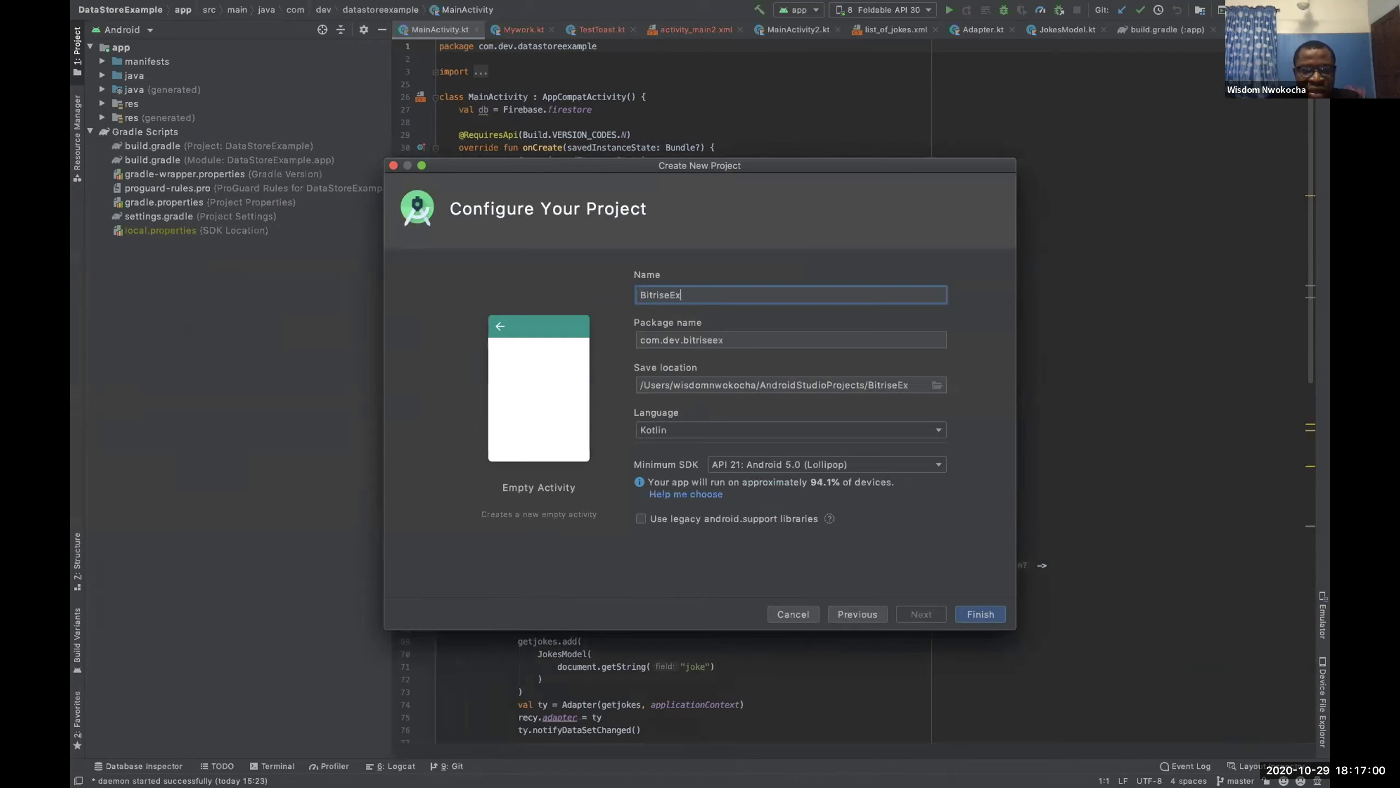
{"action": "key", "text": "BackSpace"}
{"action": "key", "text": "BackSpace"}
{"action": "type", "text": "BugExample"}
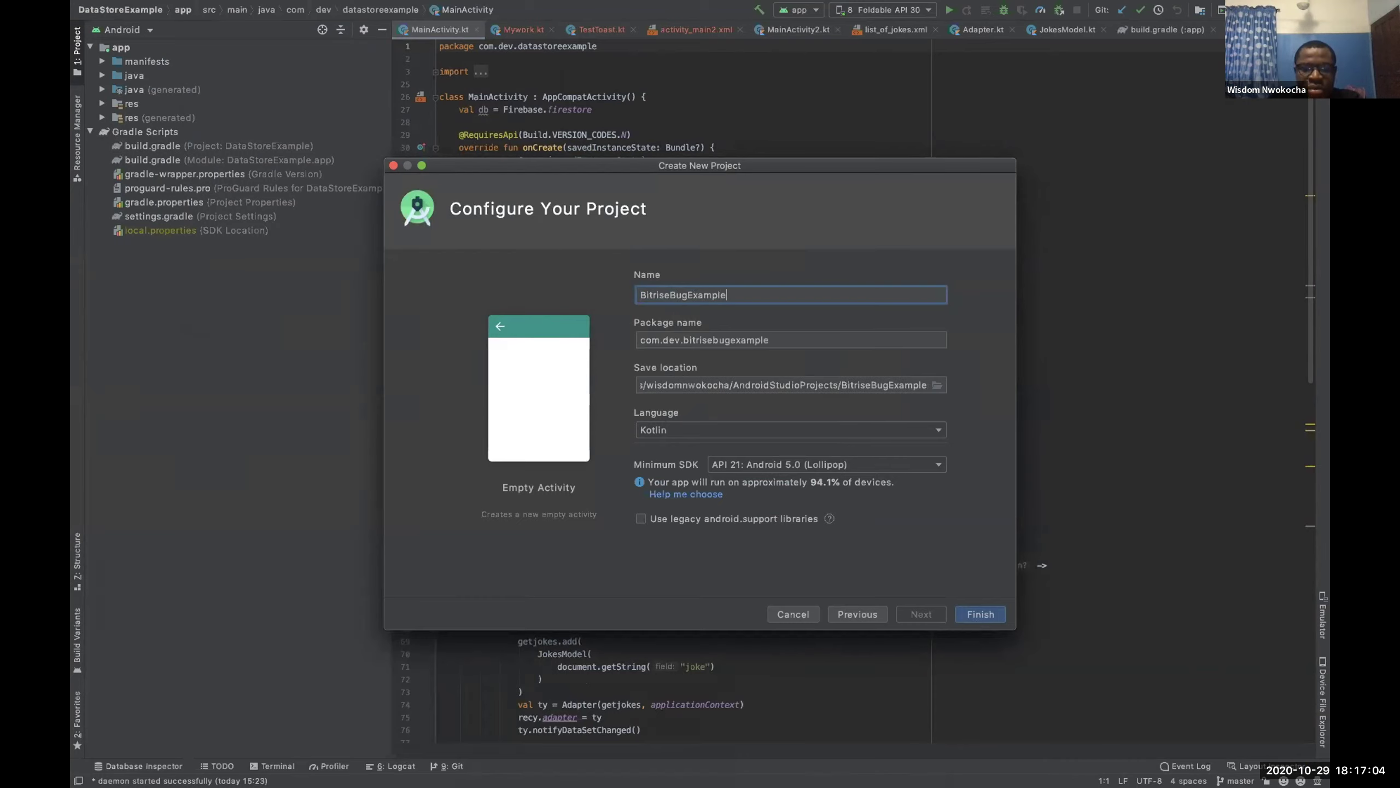
{"action": "left_click", "coordinate": [965, 615]}
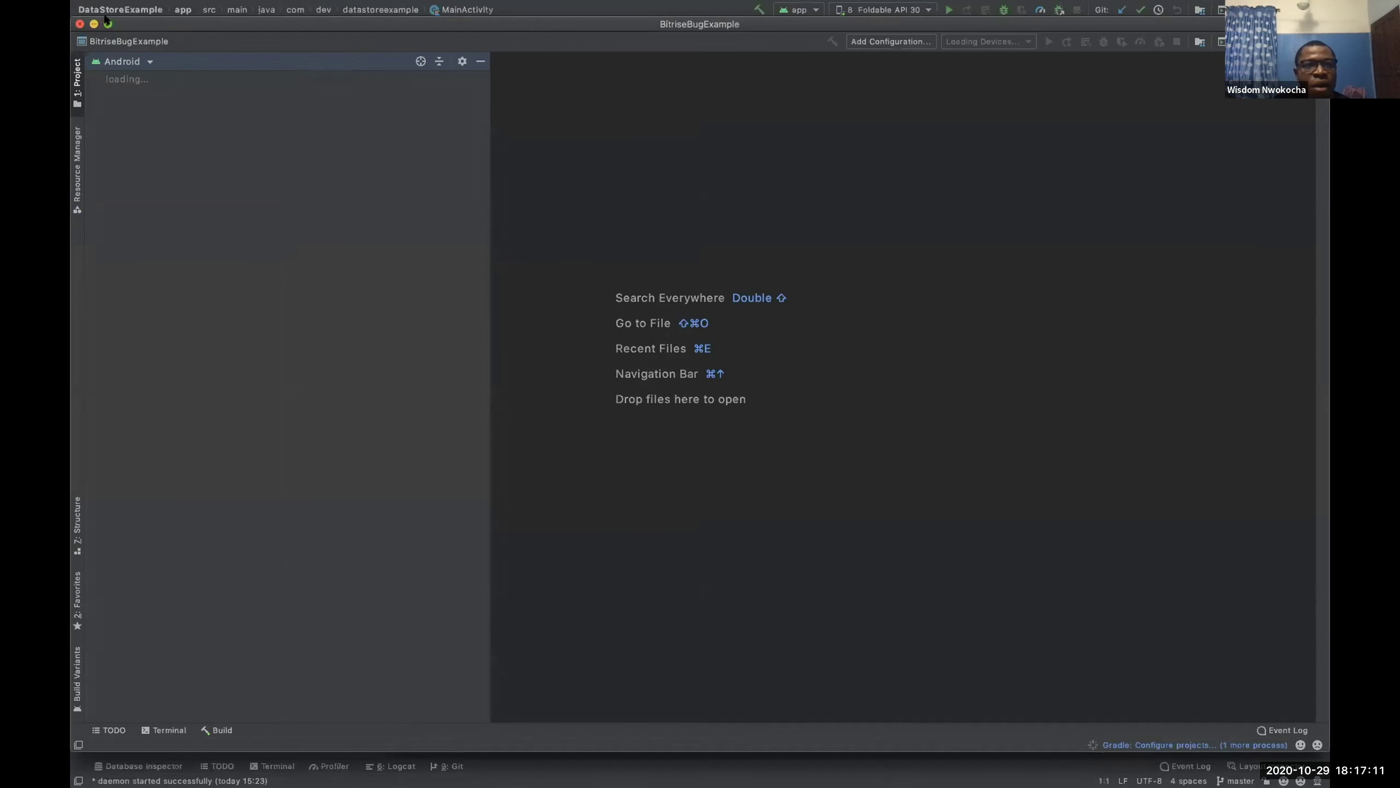
Step: Maximize the BitriseBugExample window and open activity_main.xml with its Hello World TextView
{"action": "left_click", "coordinate": [107, 23]}
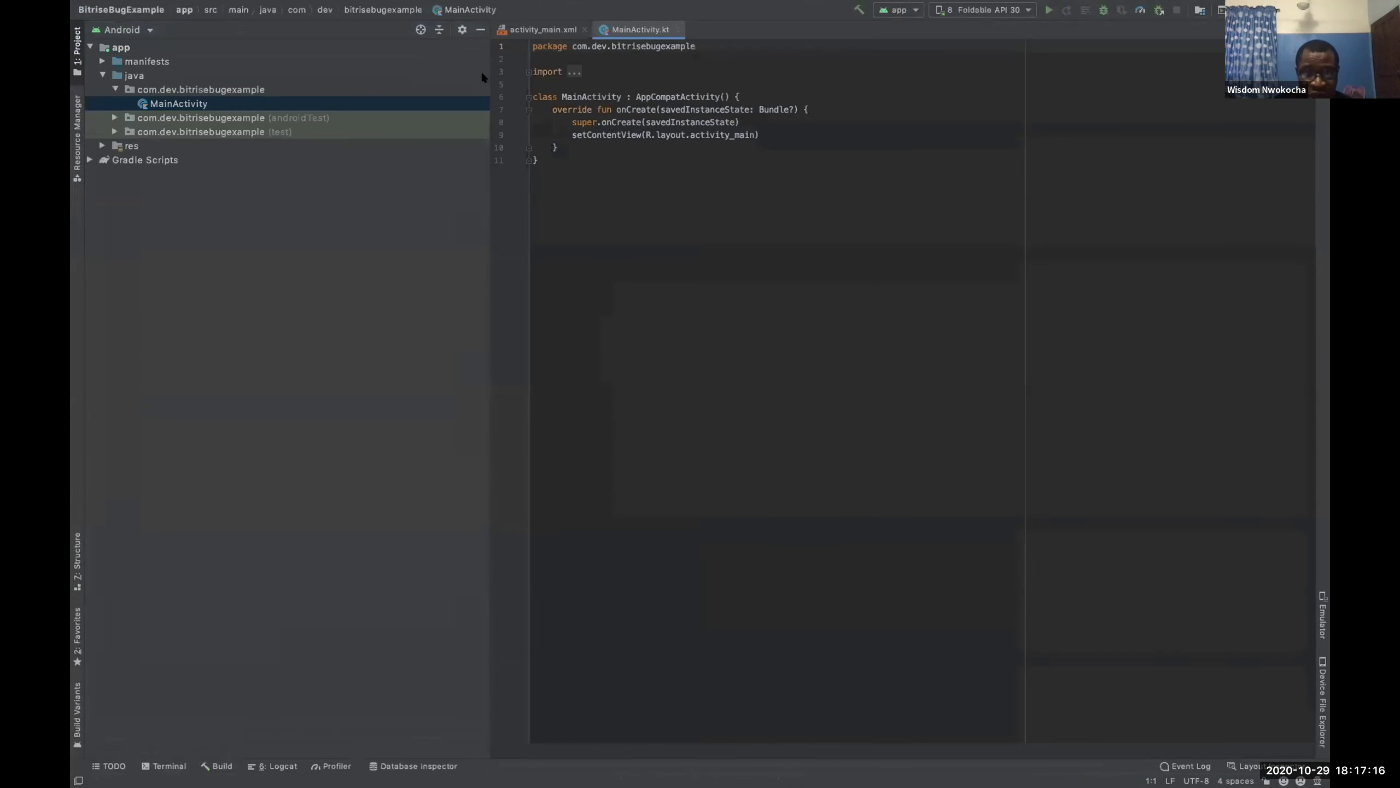
{"action": "left_click", "coordinate": [543, 29]}
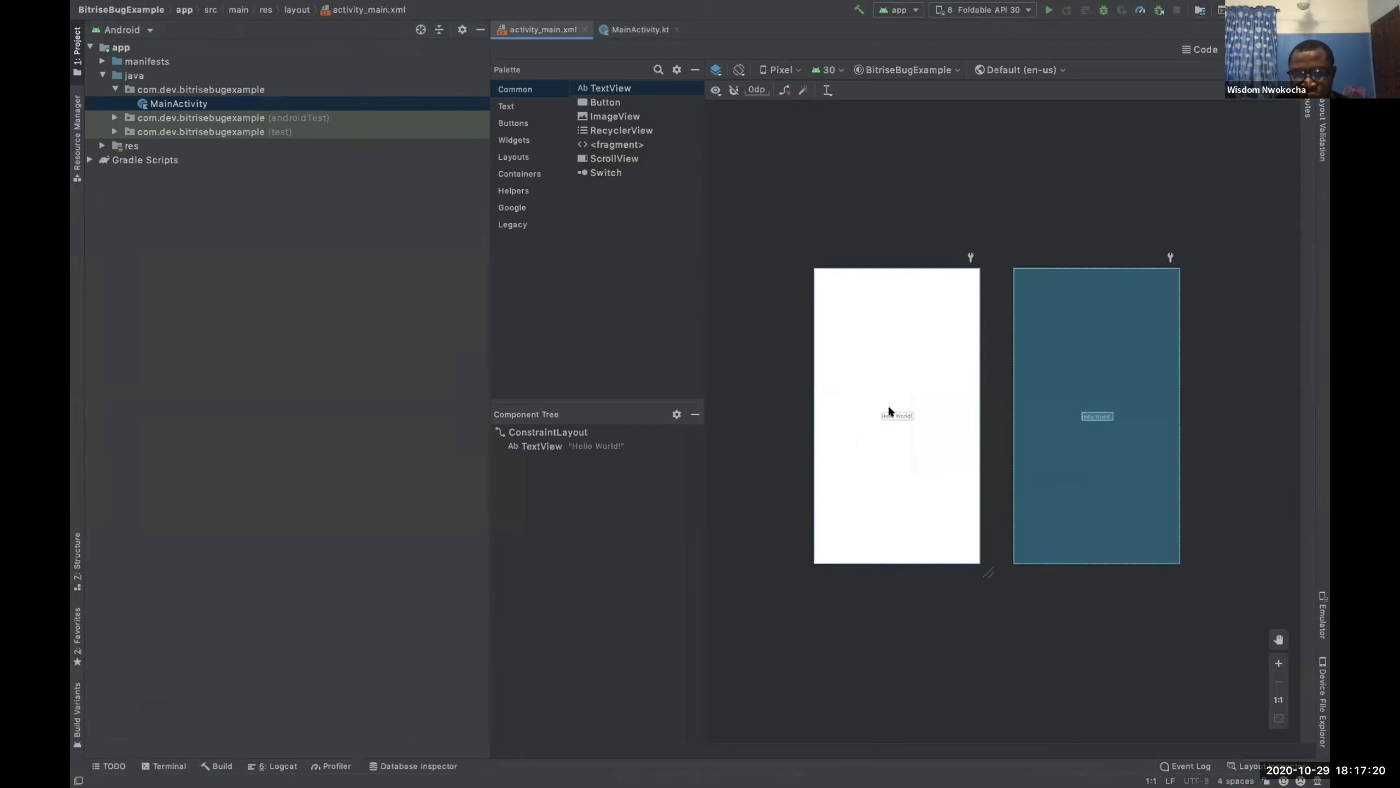
{"action": "left_click", "coordinate": [891, 414]}
{"action": "left_click", "coordinate": [848, 189]}
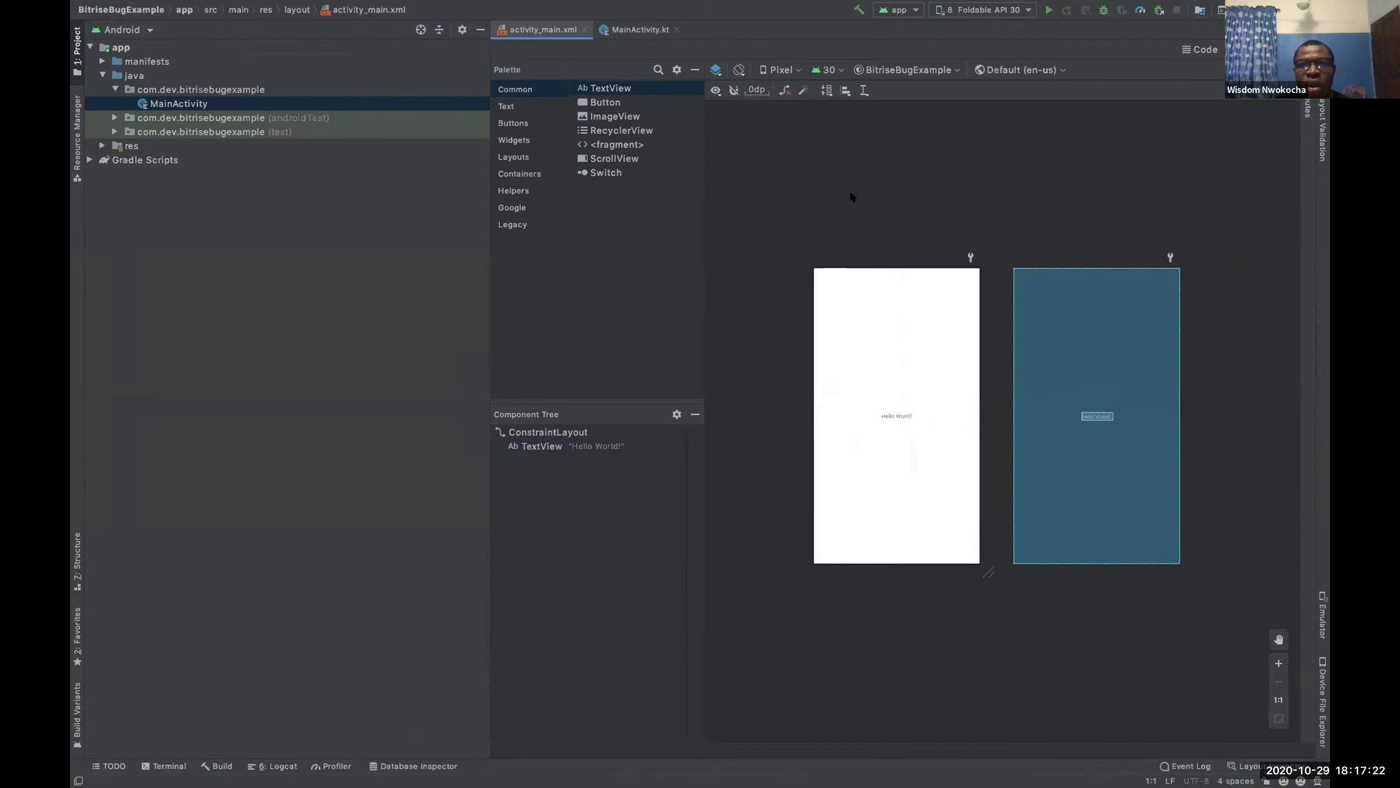
{"action": "mouse_move", "coordinate": [558, 11]}
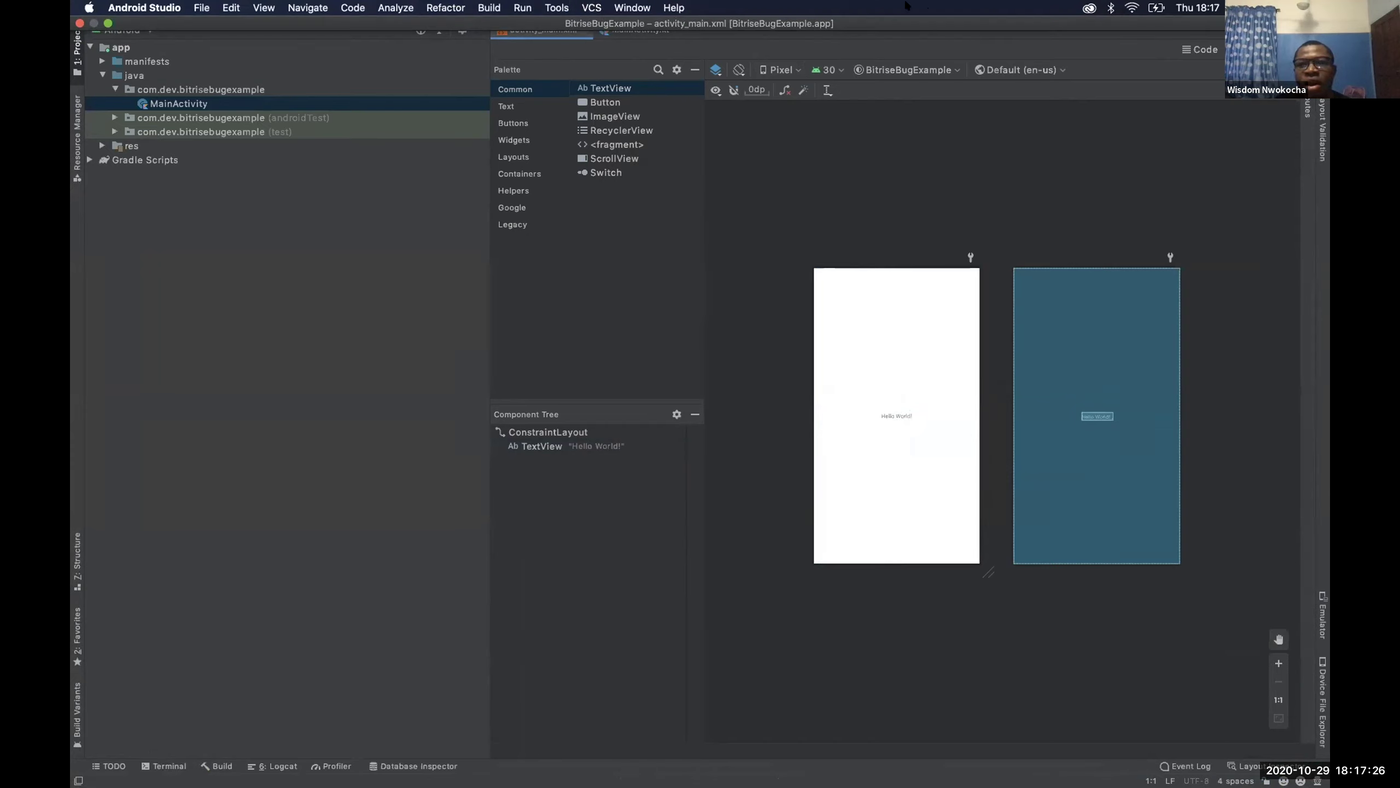
Step: Start sharing the project on GitHub from the VCS menu
{"action": "left_click", "coordinate": [395, 9]}
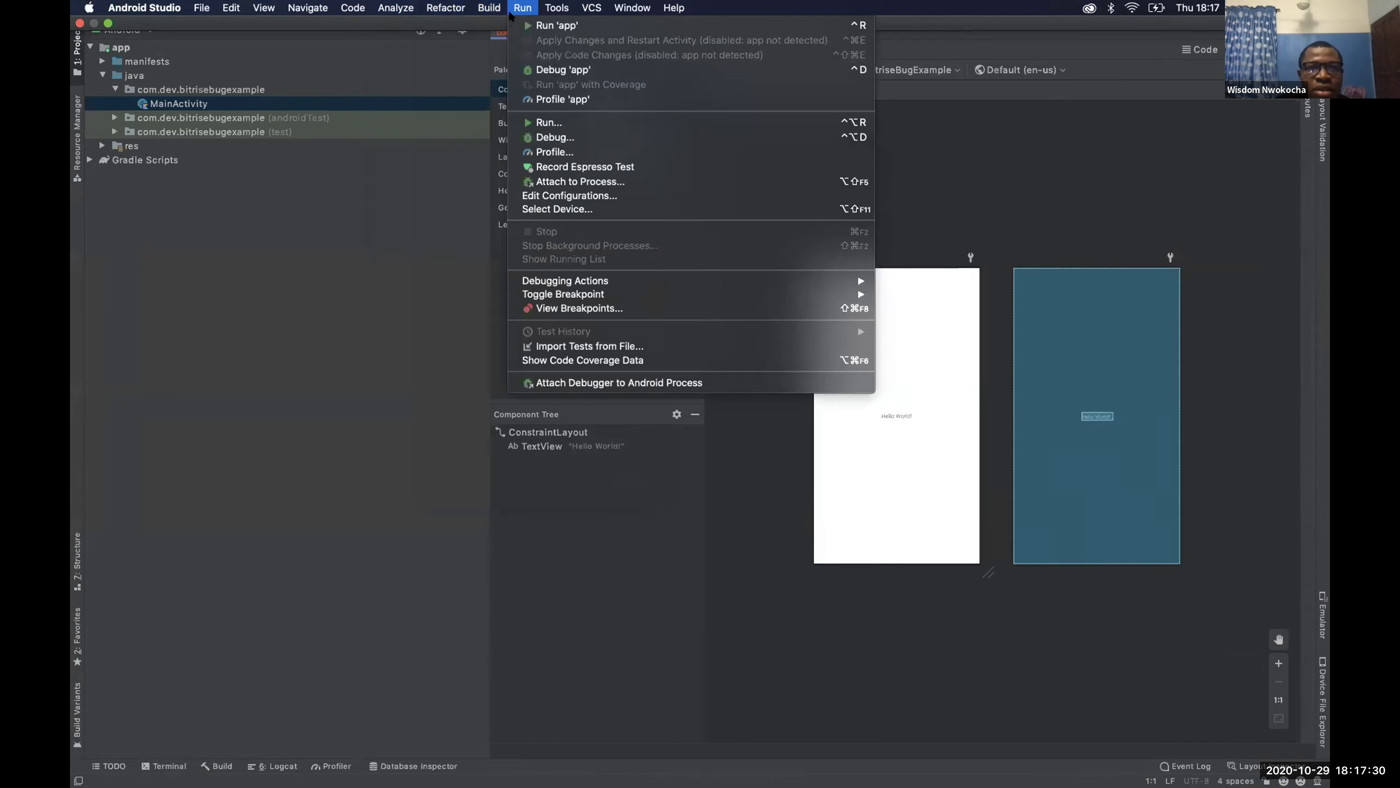
{"action": "mouse_move", "coordinate": [484, 9]}
{"action": "mouse_move", "coordinate": [556, 12]}
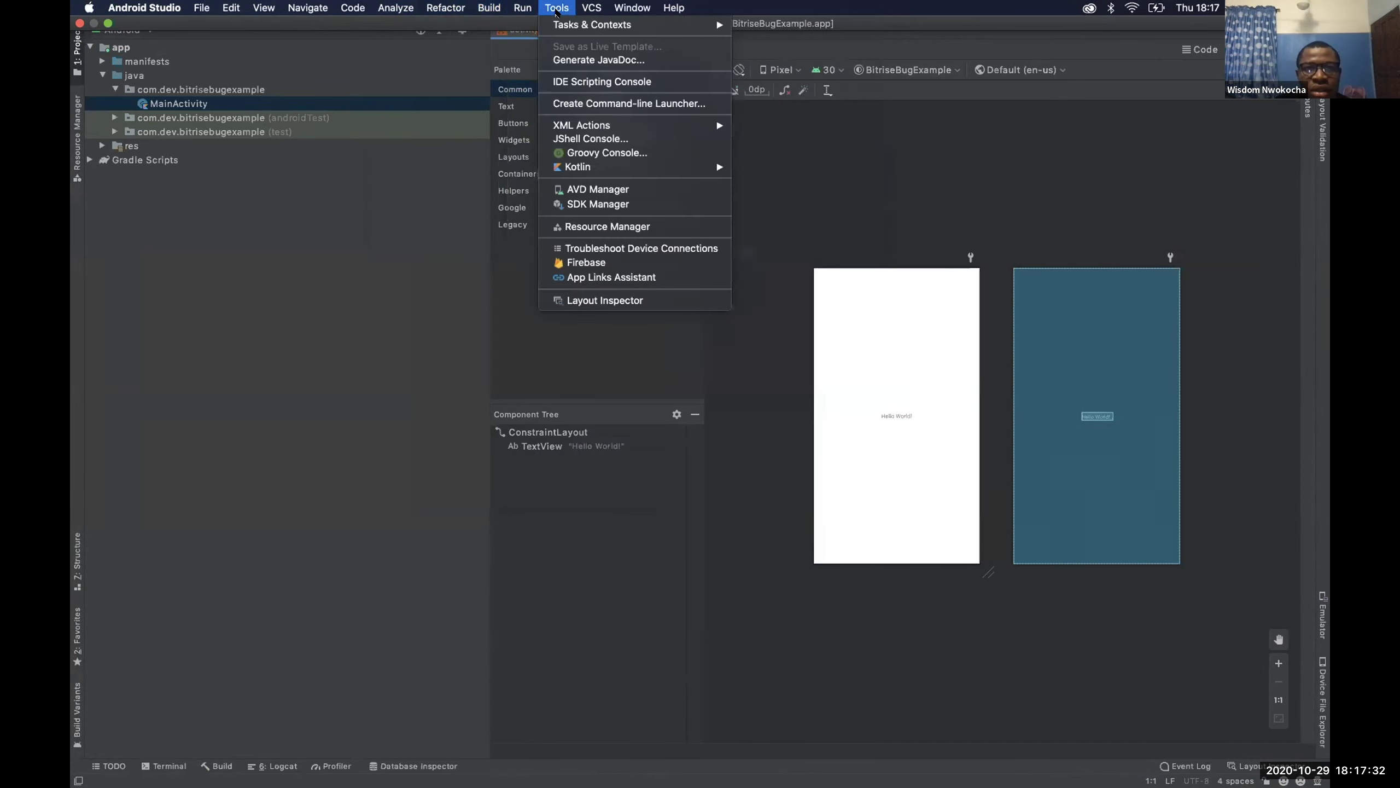
{"action": "mouse_move", "coordinate": [616, 11]}
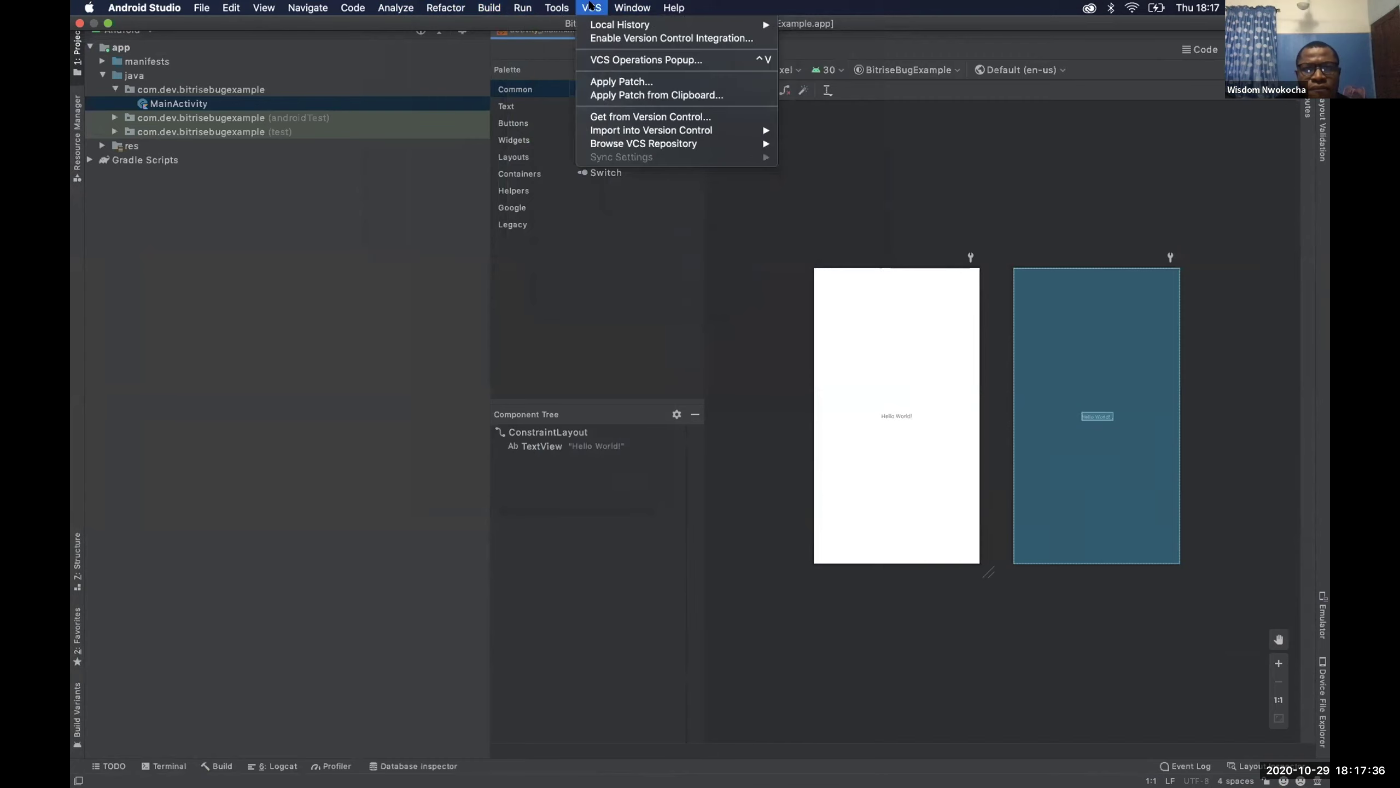
{"action": "mouse_move", "coordinate": [660, 131]}
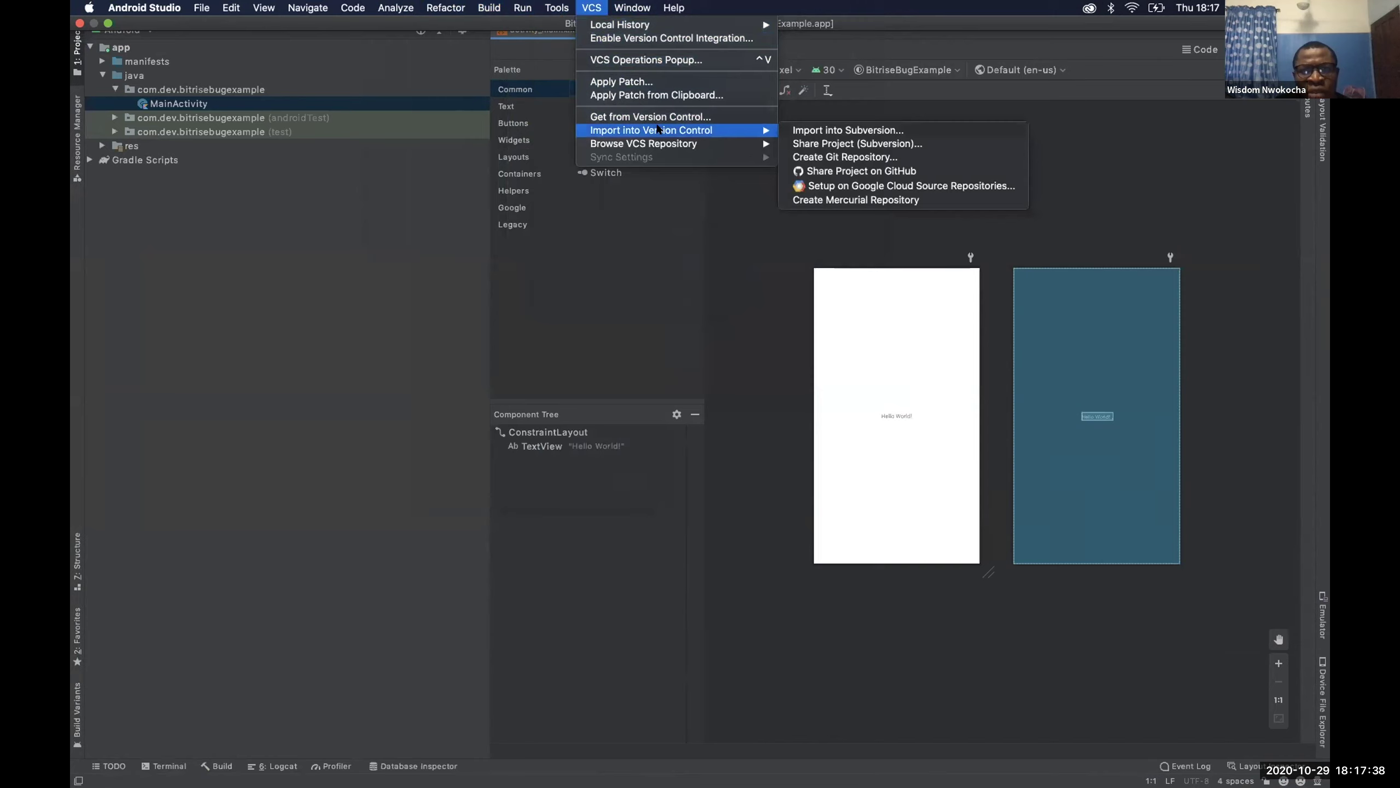
{"action": "left_click", "coordinate": [852, 171]}
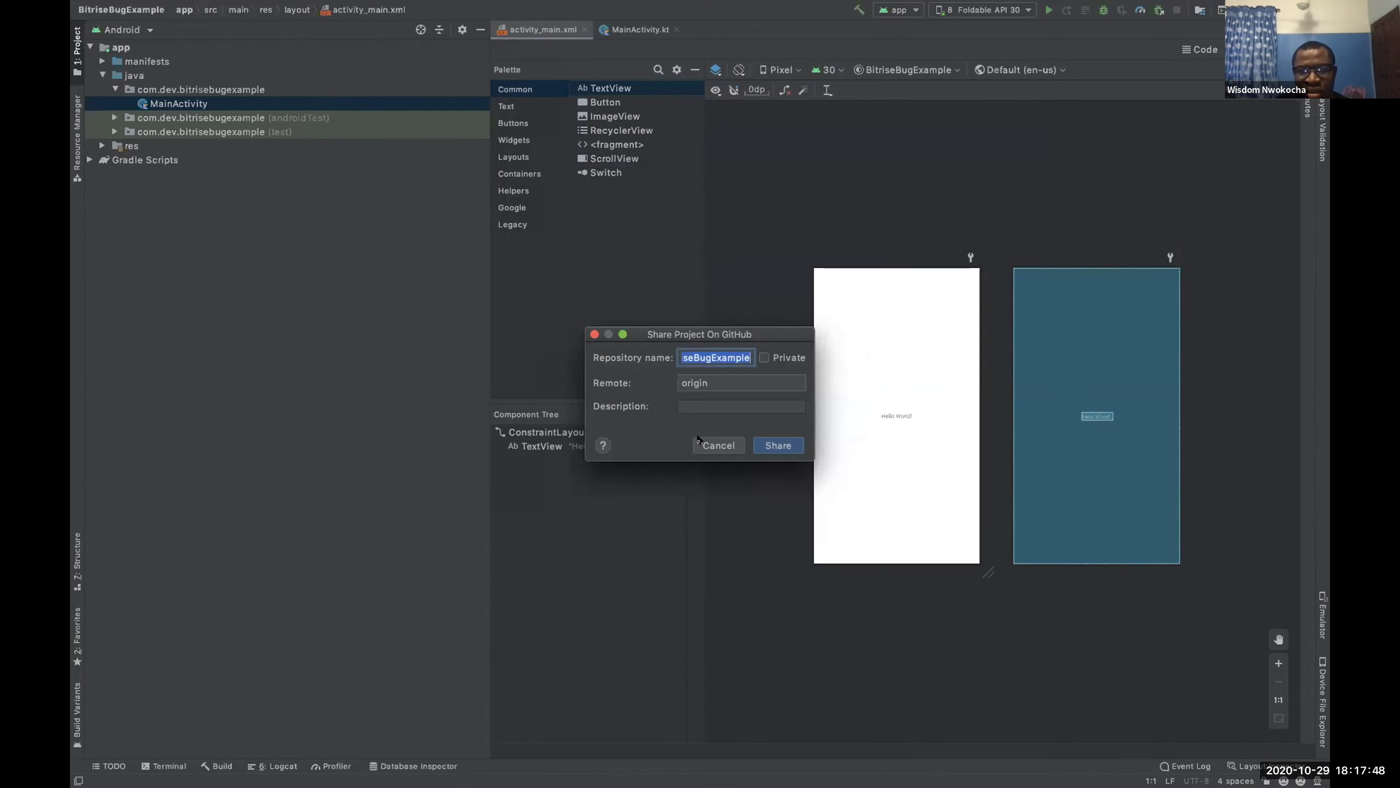
Step: Create the BitriseBugExample repo described 'Bitrise Bug Example' with all project files committed
{"action": "key", "text": "End"}
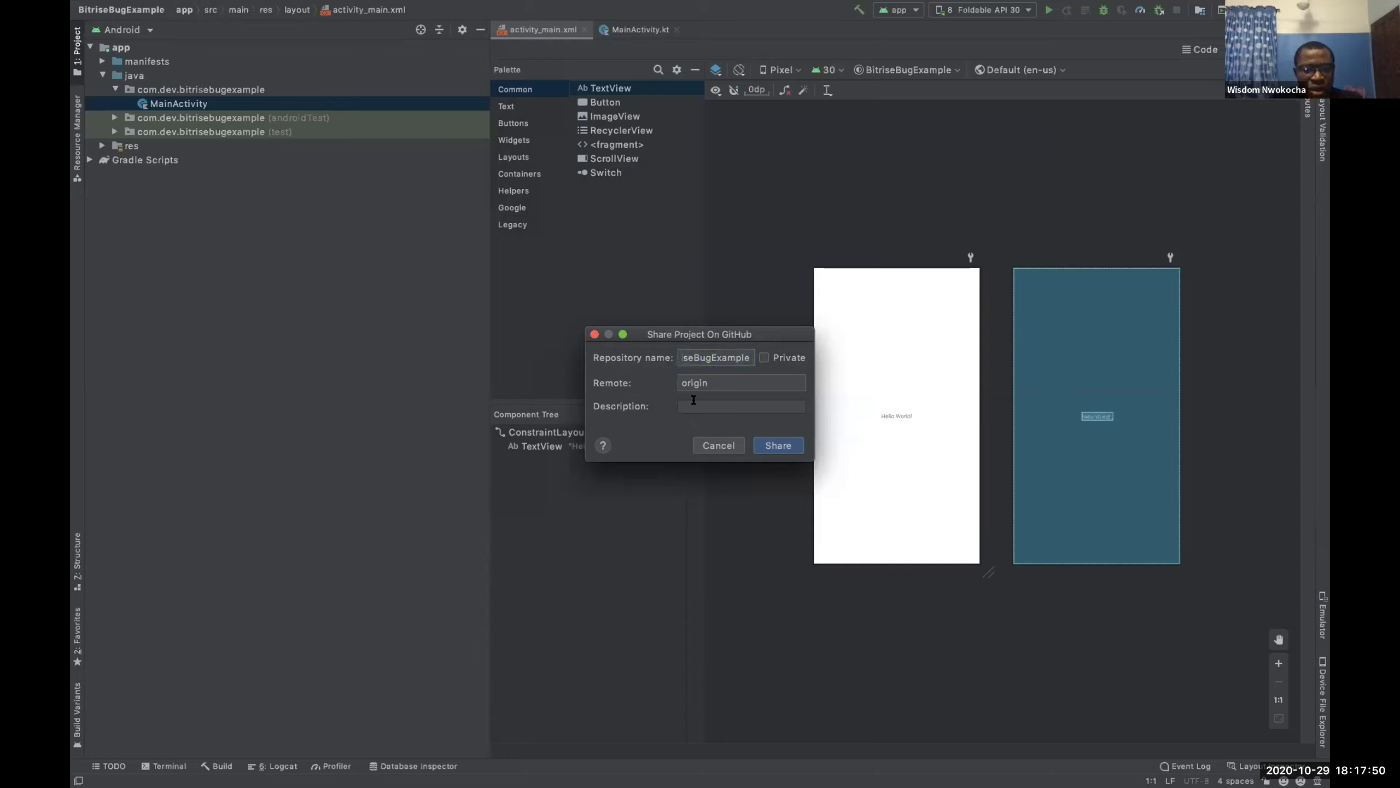
{"action": "type", "text": "Bitrise Bug Example"}
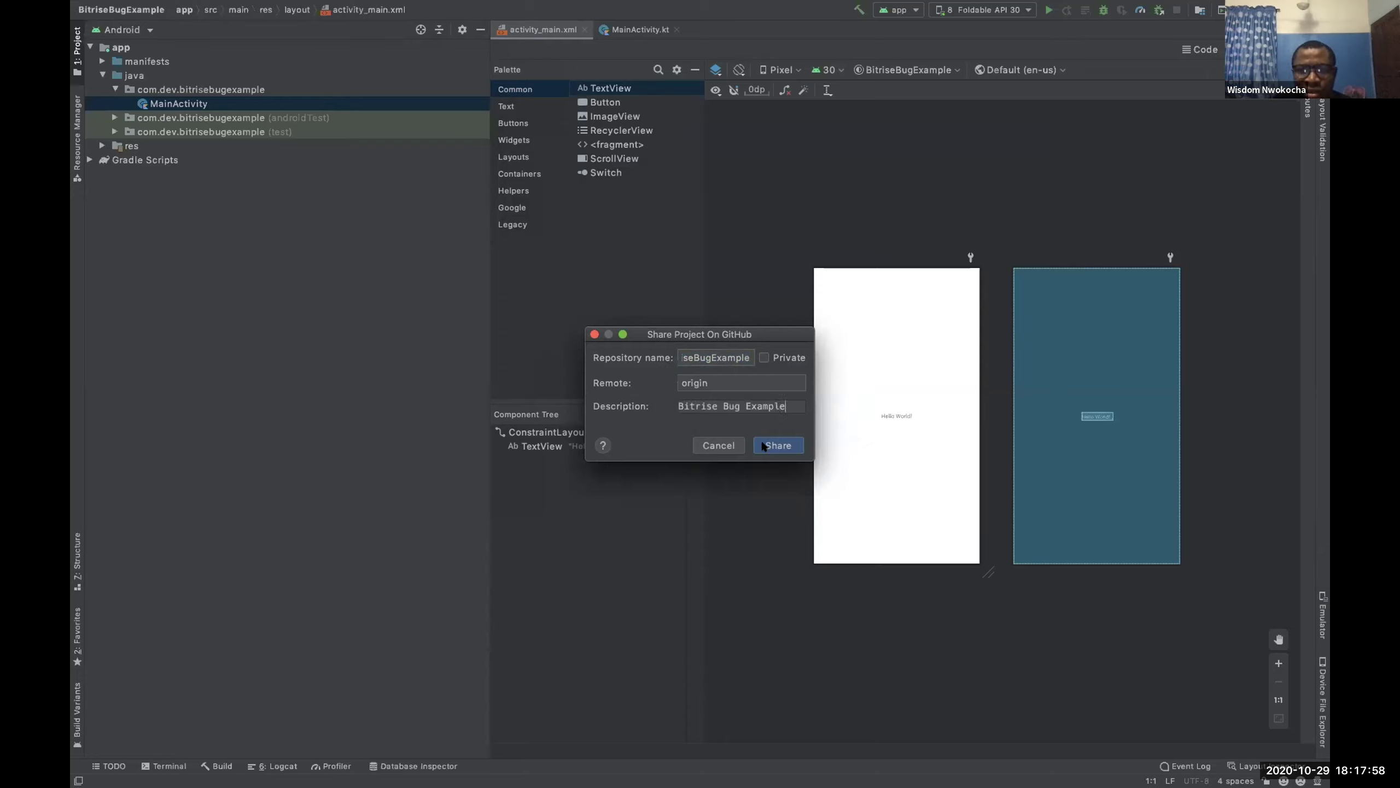
{"action": "left_click", "coordinate": [763, 446]}
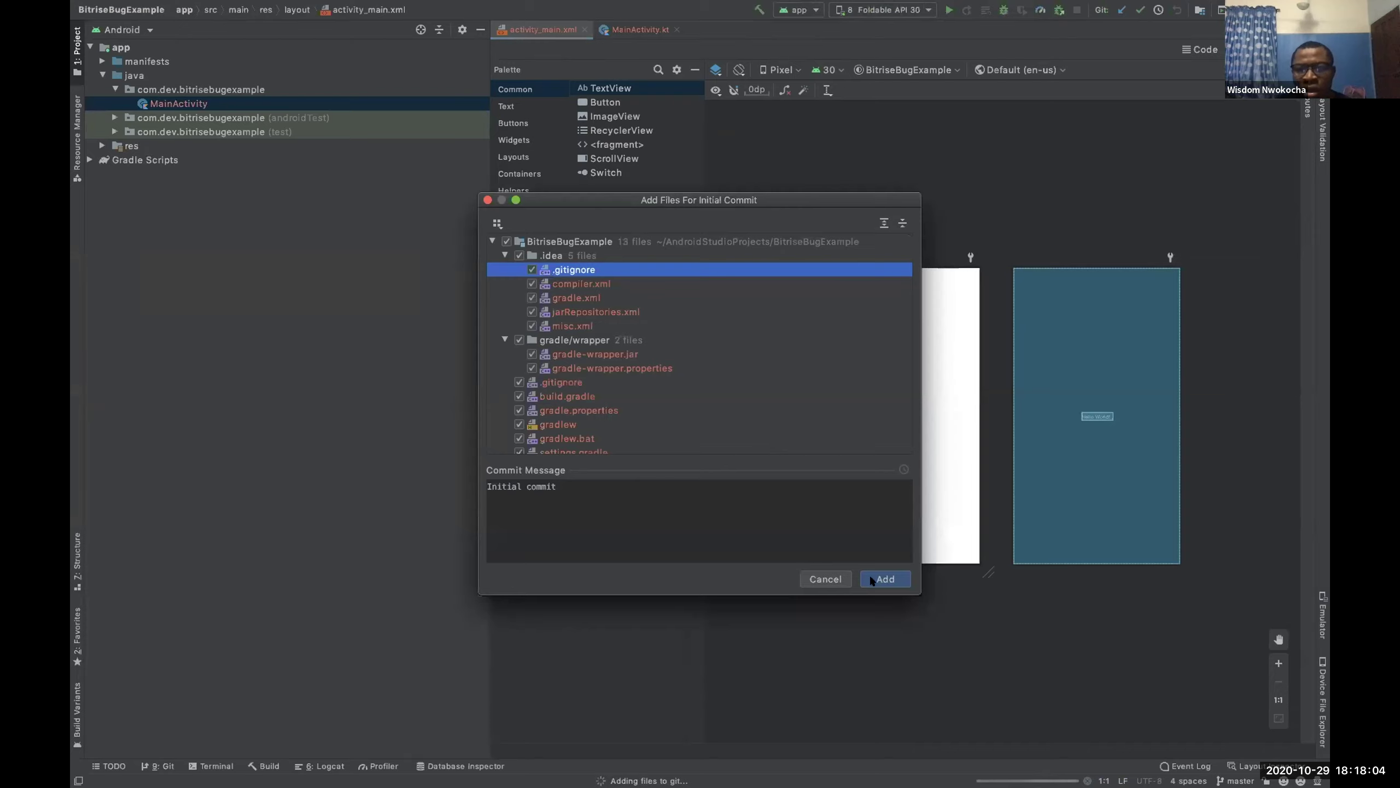
{"action": "left_click", "coordinate": [871, 579]}
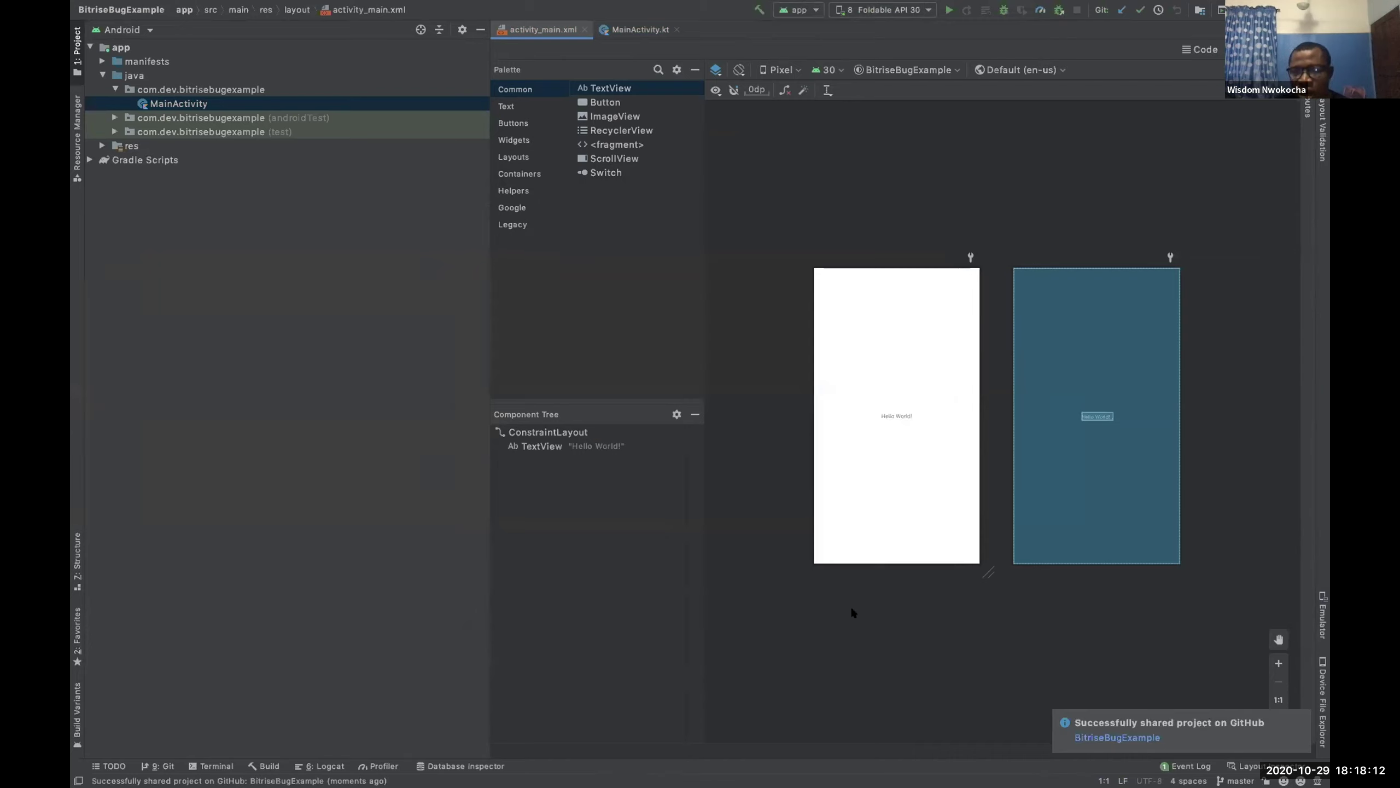
{"action": "left_click", "coordinate": [1096, 731]}
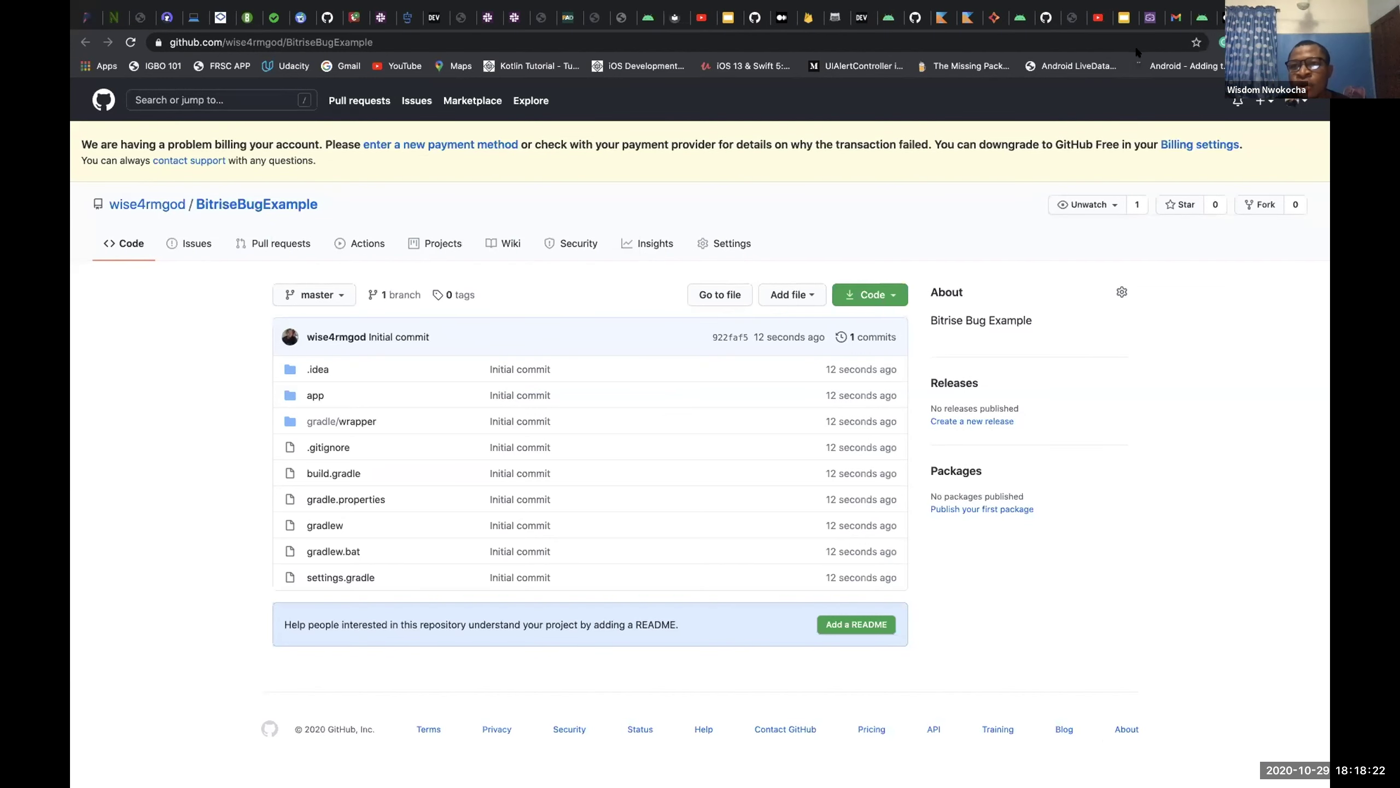
{"action": "left_click", "coordinate": [1150, 17]}
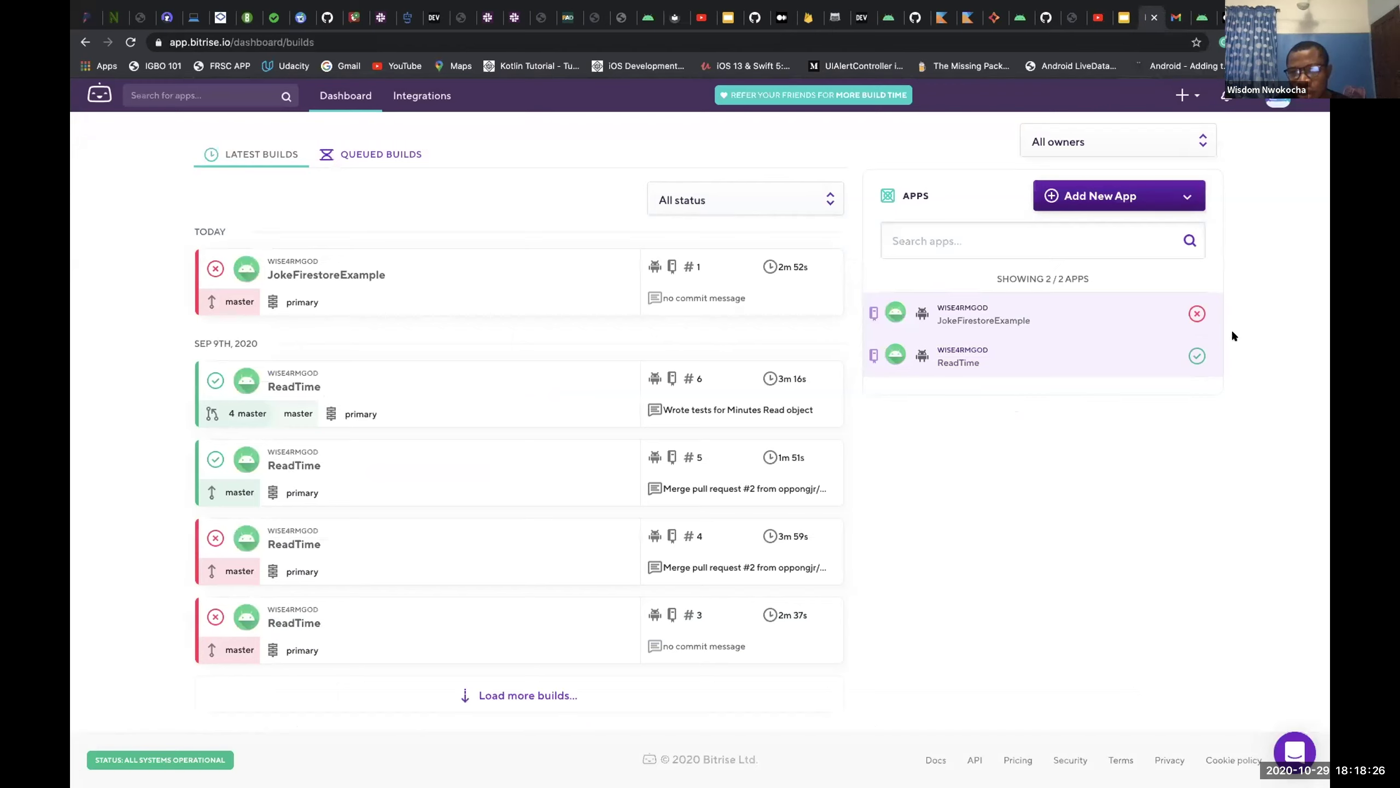
Step: Choose 'Add New App on web UI' from the Add New App dropdown
{"action": "left_click", "coordinate": [1184, 199]}
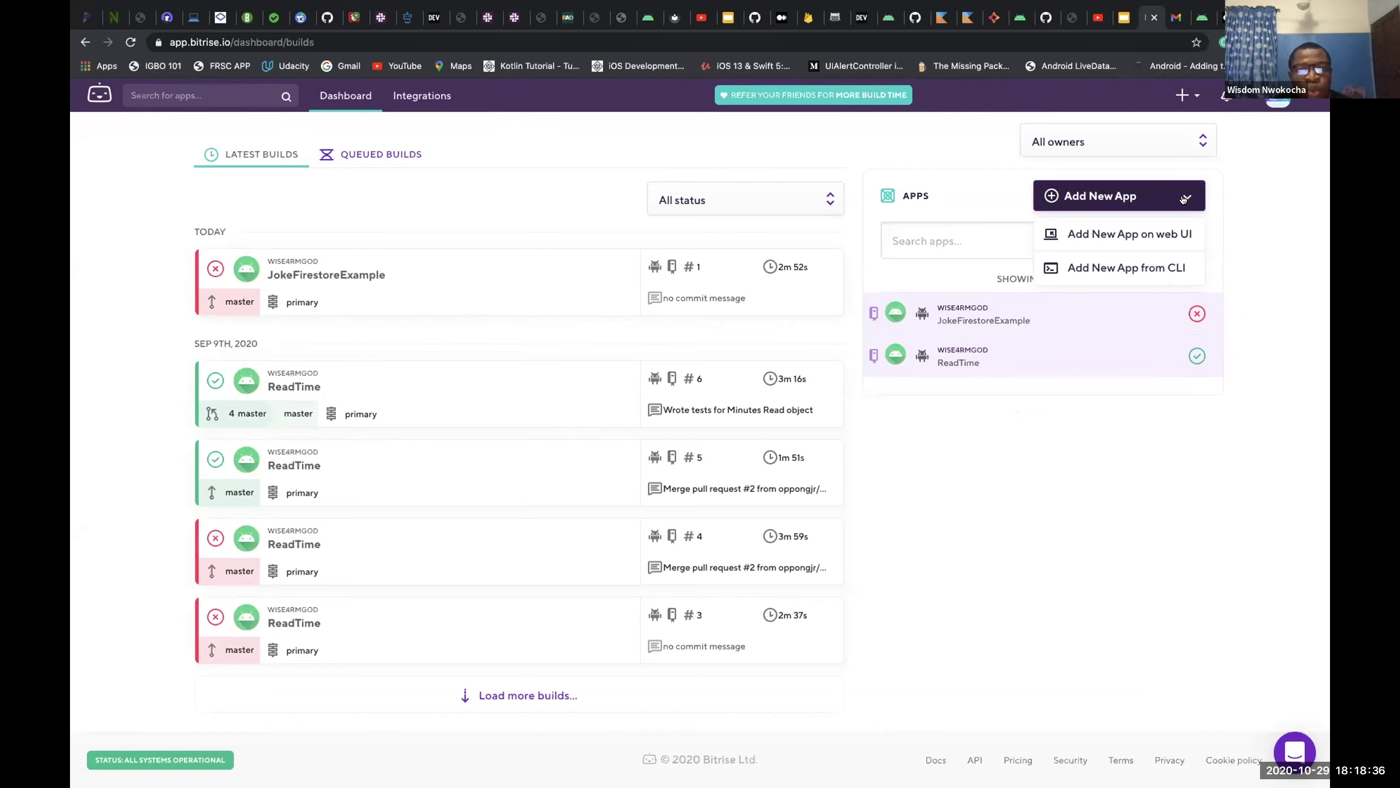
{"action": "left_click", "coordinate": [1102, 231]}
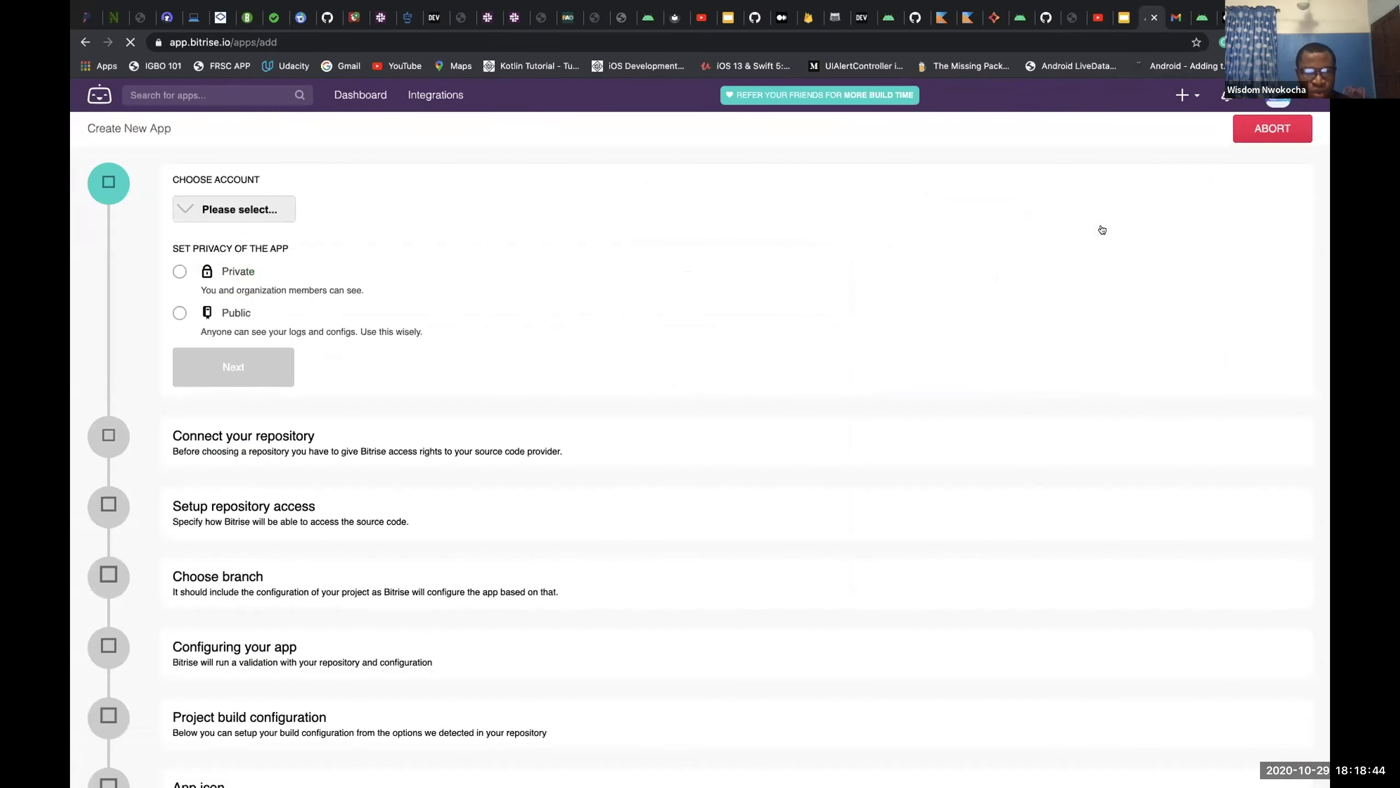
Step: Pick the owner account and make the new app Public
{"action": "left_click", "coordinate": [254, 202]}
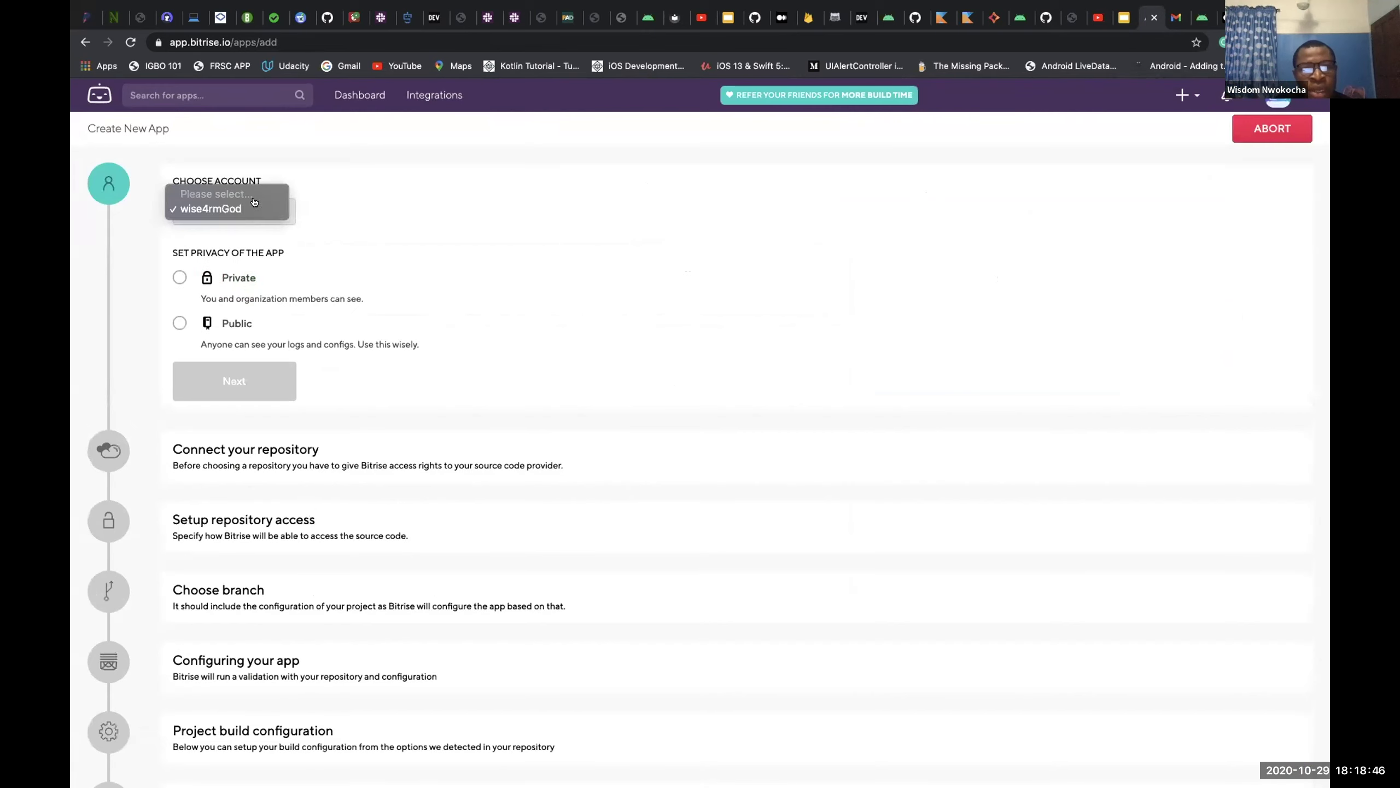
{"action": "left_click", "coordinate": [225, 205]}
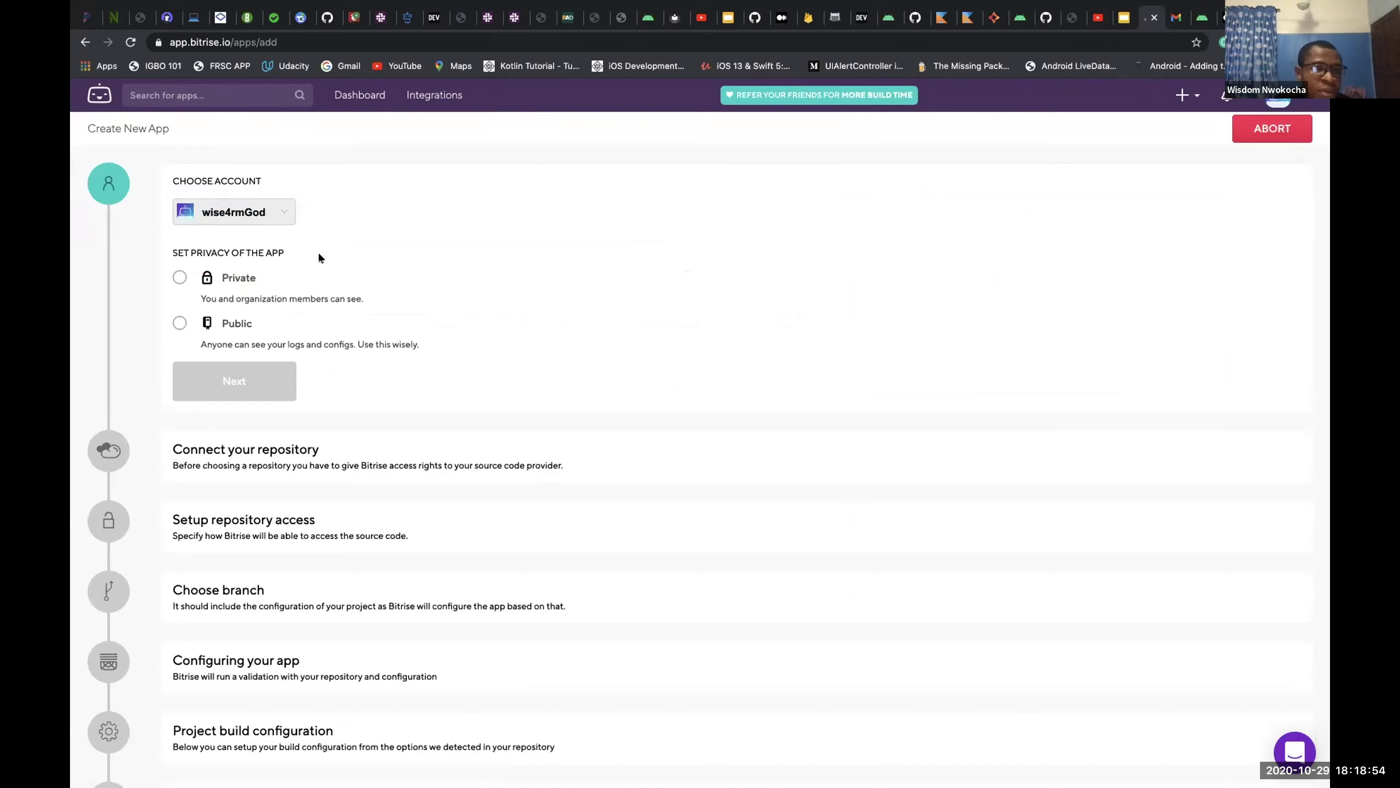
{"action": "left_click", "coordinate": [180, 323]}
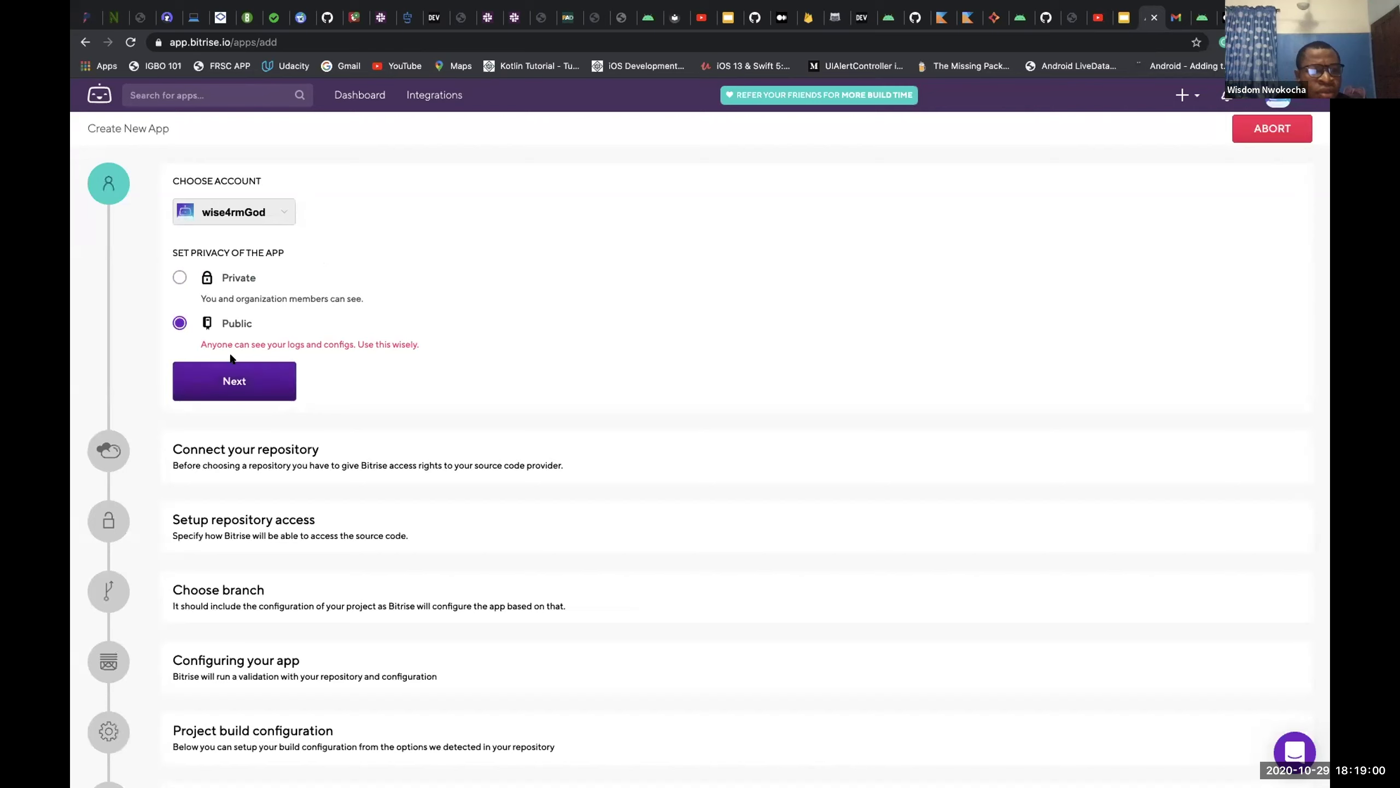
{"action": "left_click", "coordinate": [234, 381]}
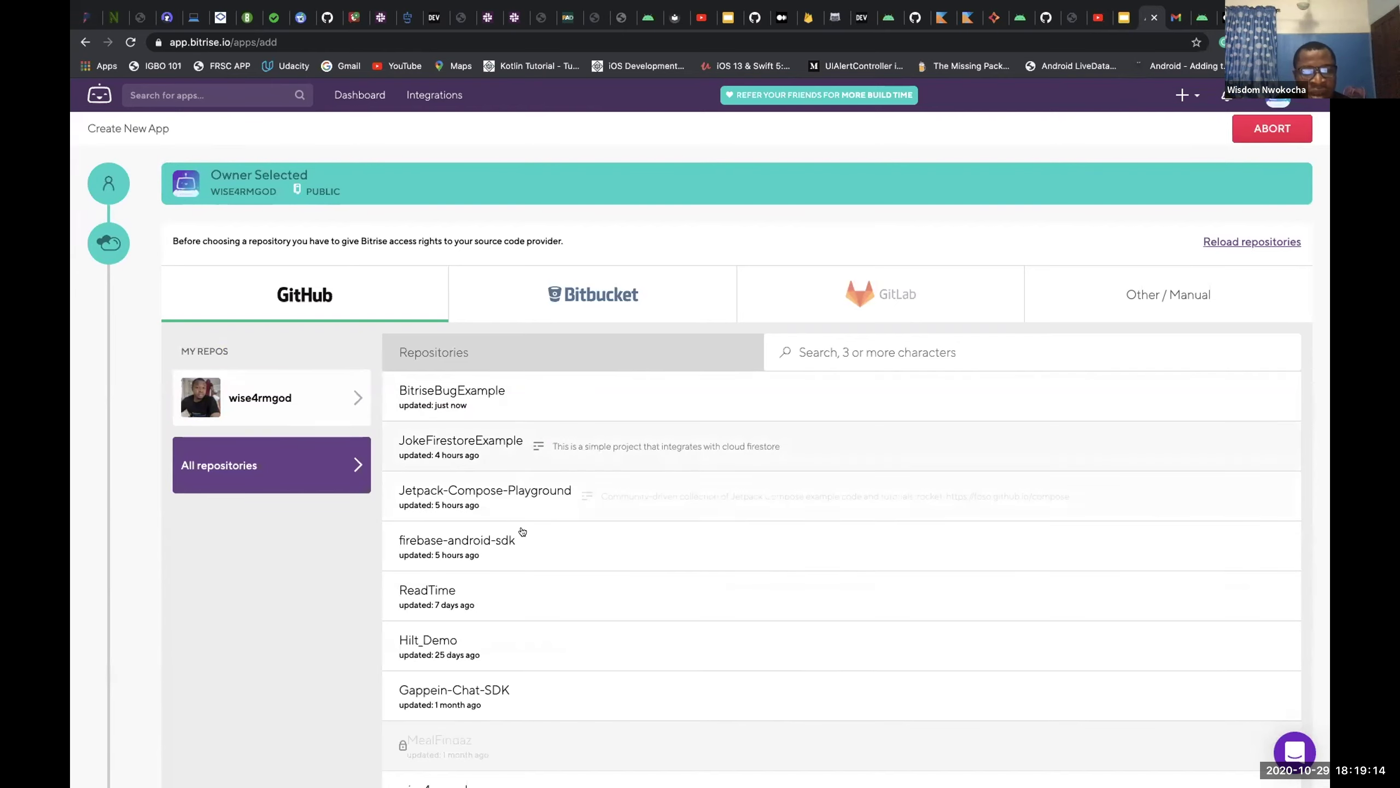
Step: Connect the BitriseBugExample GitHub repository and set master as the branch
{"action": "scroll", "coordinate": [521, 532], "scroll_direction": "down", "scroll_amount": 5}
{"action": "scroll", "coordinate": [522, 531], "scroll_direction": "down", "scroll_amount": 4}
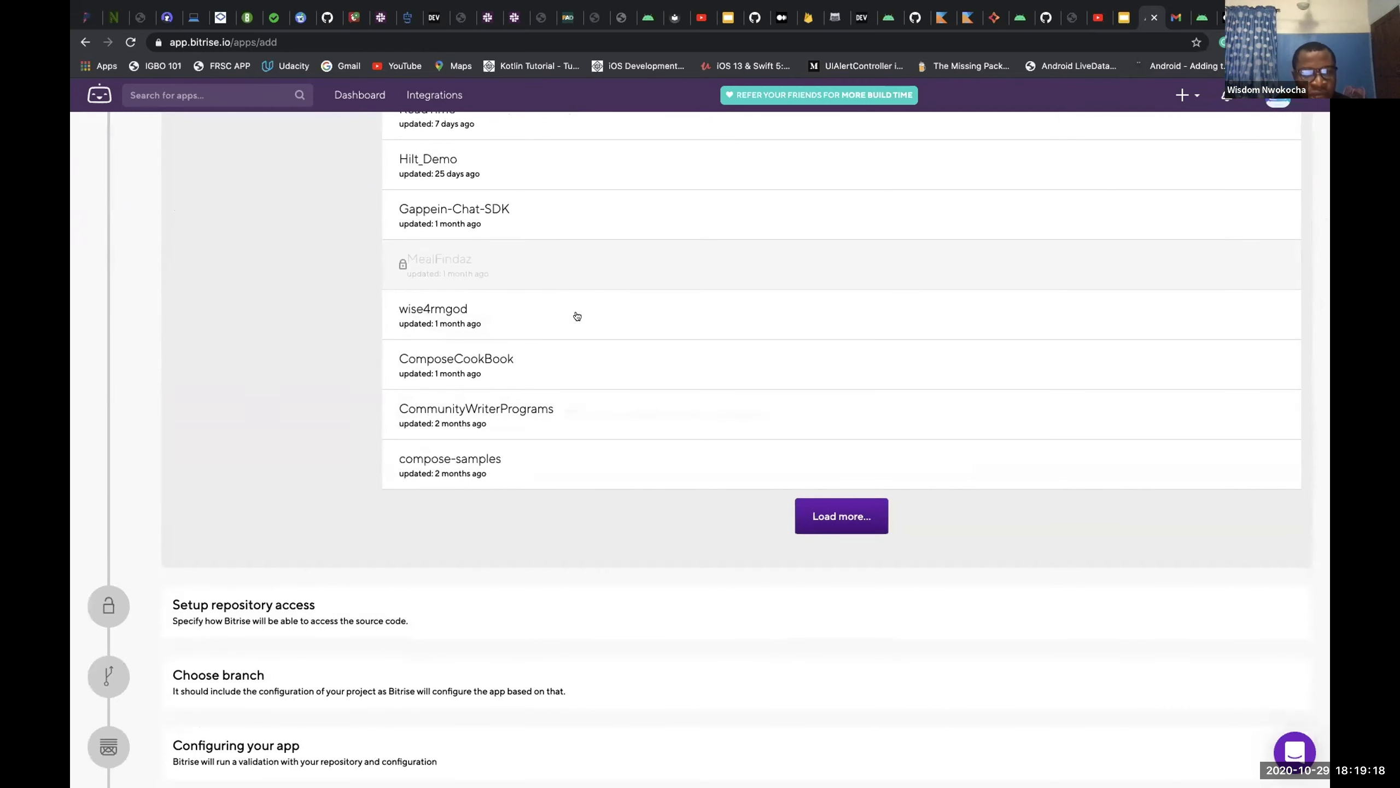
{"action": "scroll", "coordinate": [611, 405], "scroll_direction": "up", "scroll_amount": 7}
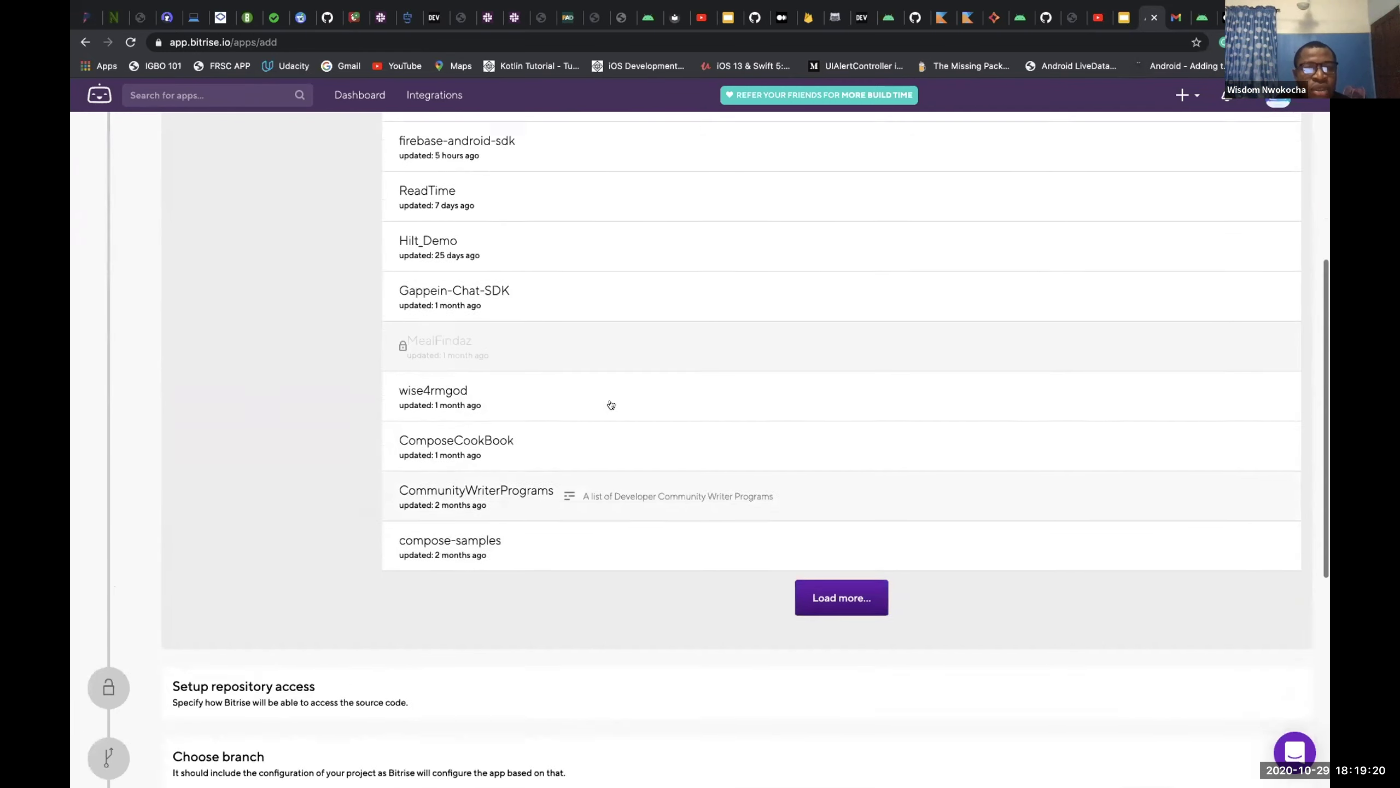
{"action": "scroll", "coordinate": [611, 405], "scroll_direction": "up", "scroll_amount": 2}
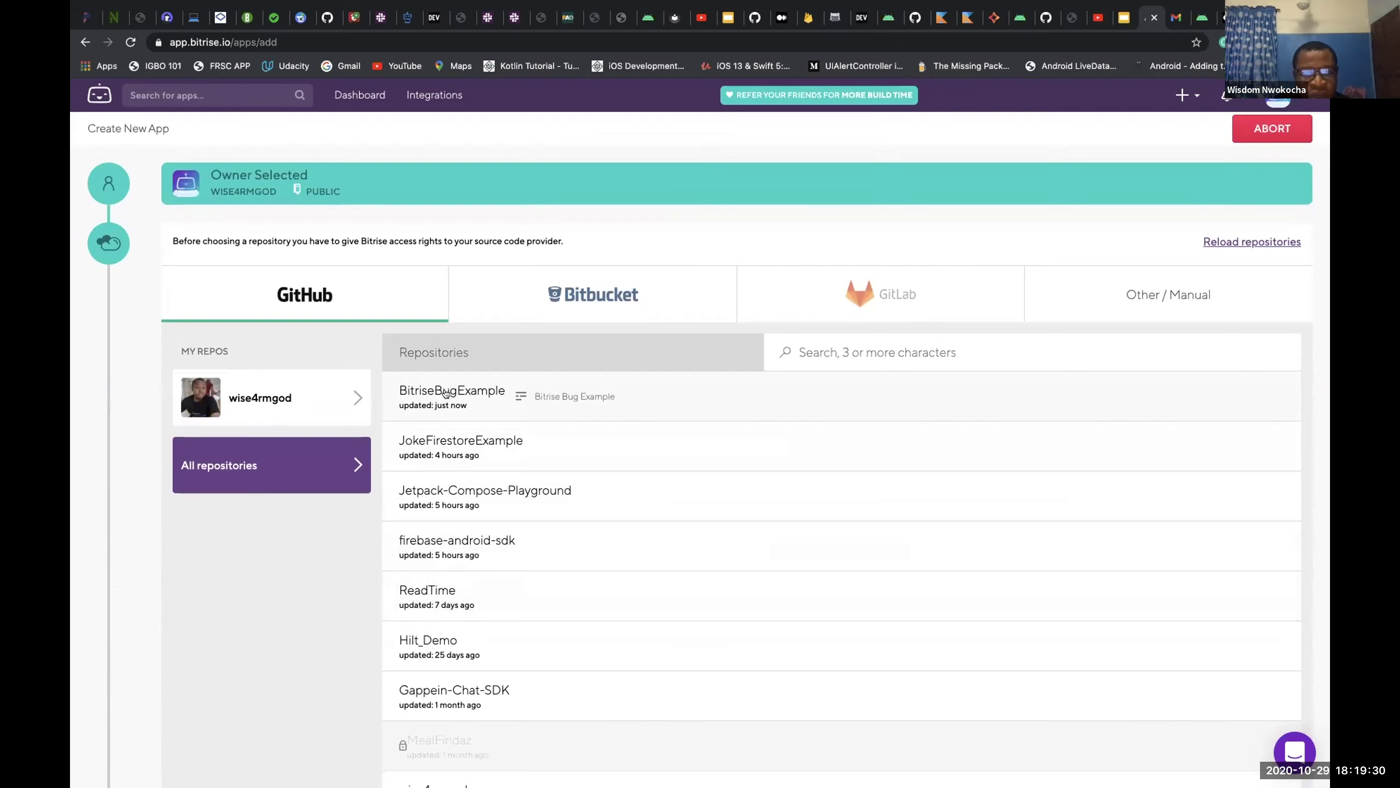
{"action": "left_click", "coordinate": [460, 416]}
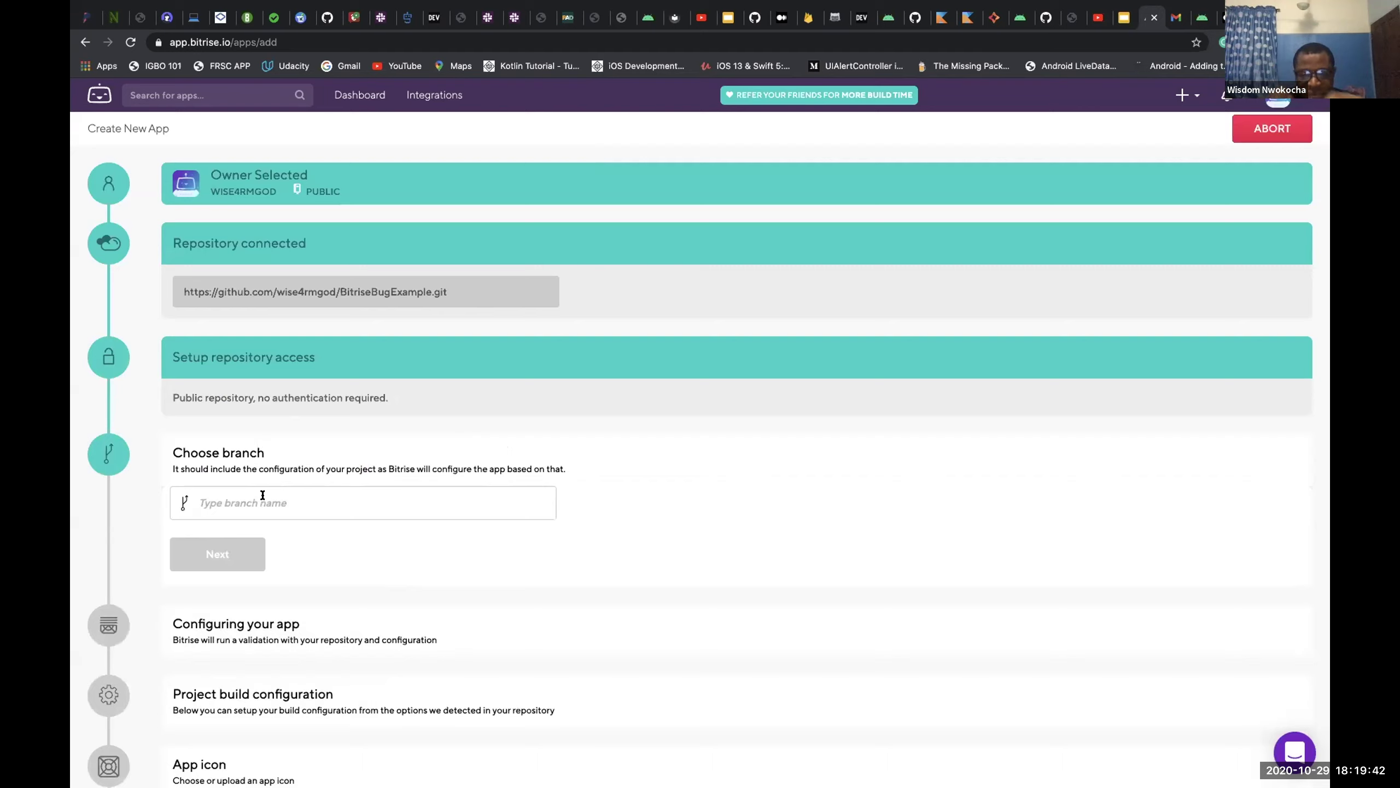
{"action": "type", "text": "master"}
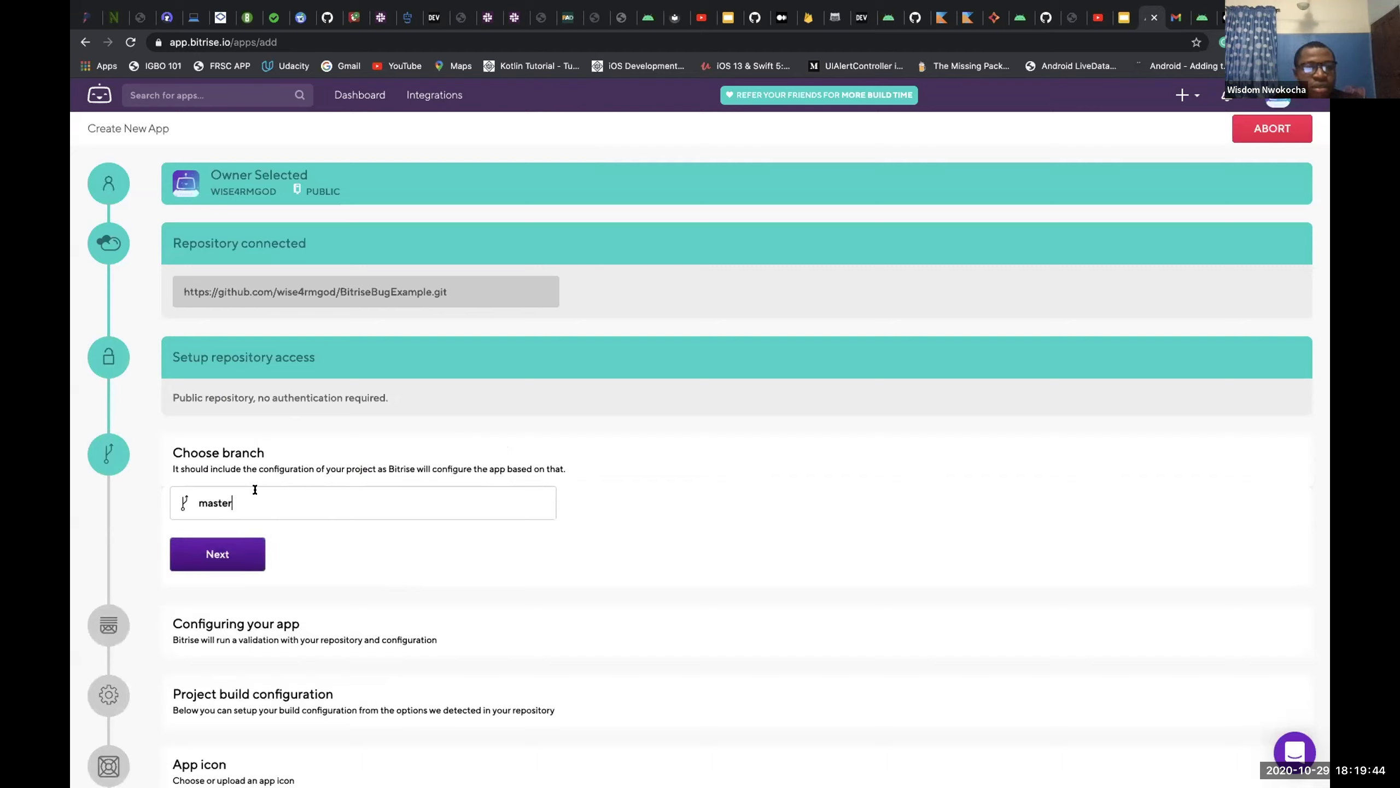
{"action": "left_click", "coordinate": [224, 542]}
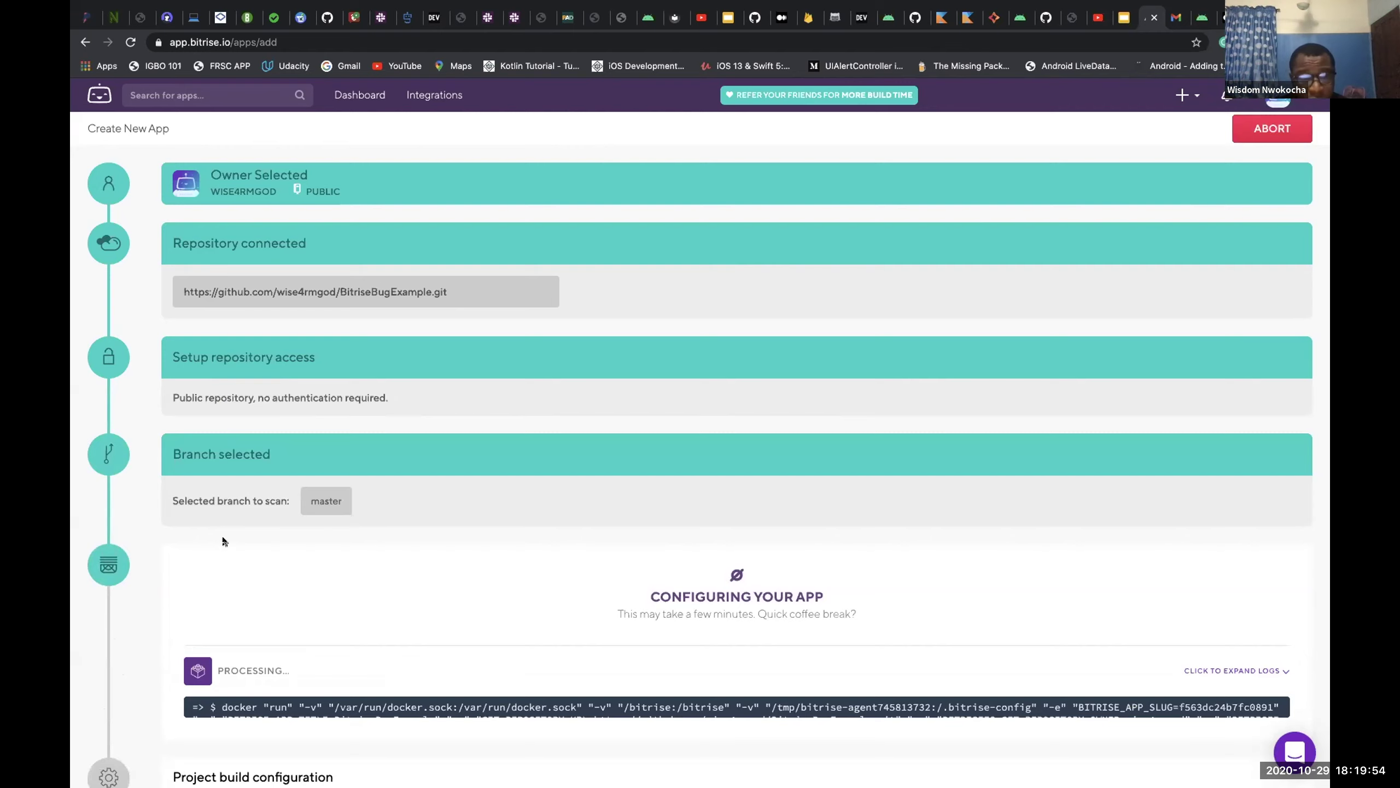
Step: Scroll down to the detected Android build configuration showing module app
{"action": "scroll", "coordinate": [645, 543], "scroll_direction": "down", "scroll_amount": 3}
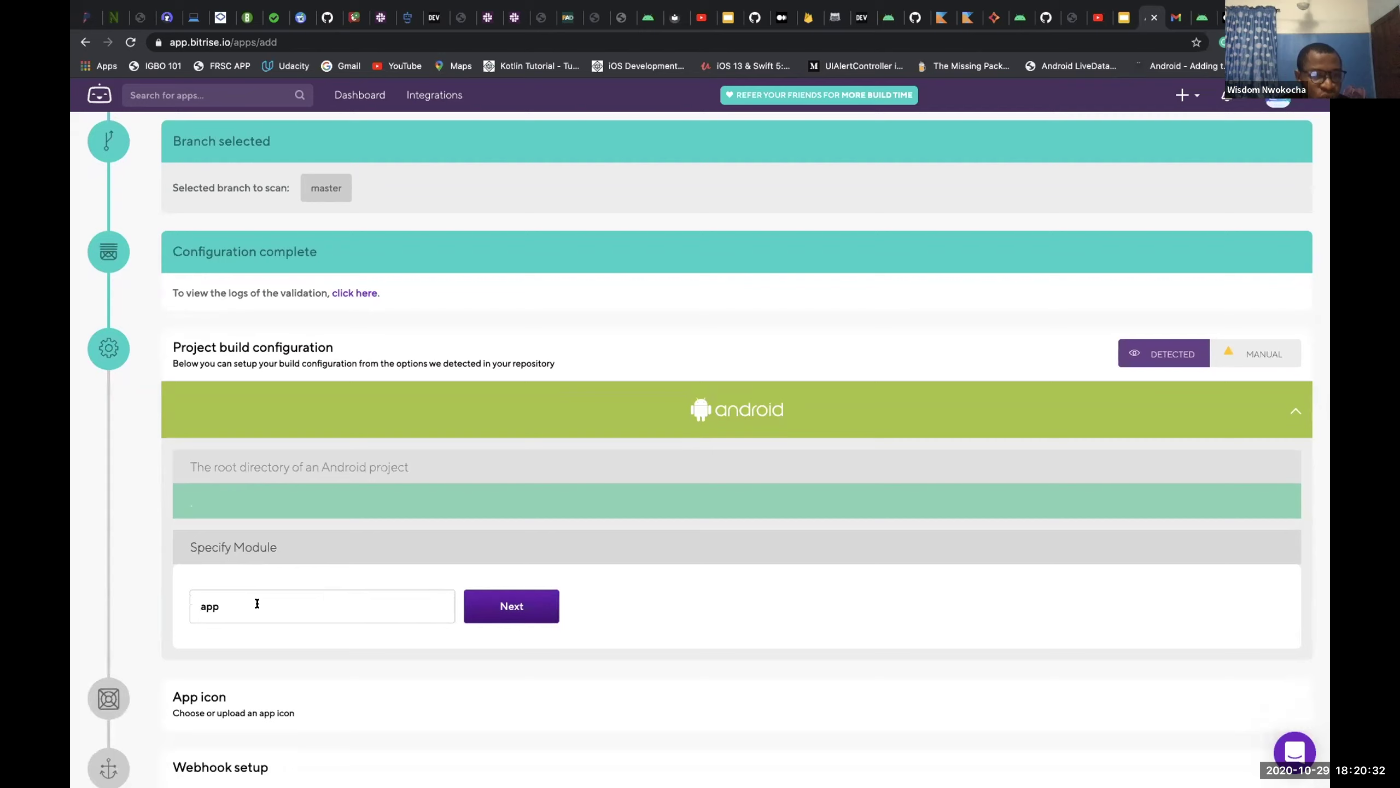
Step: Accept module app and enter debug as the build variant
{"action": "left_click", "coordinate": [487, 598]}
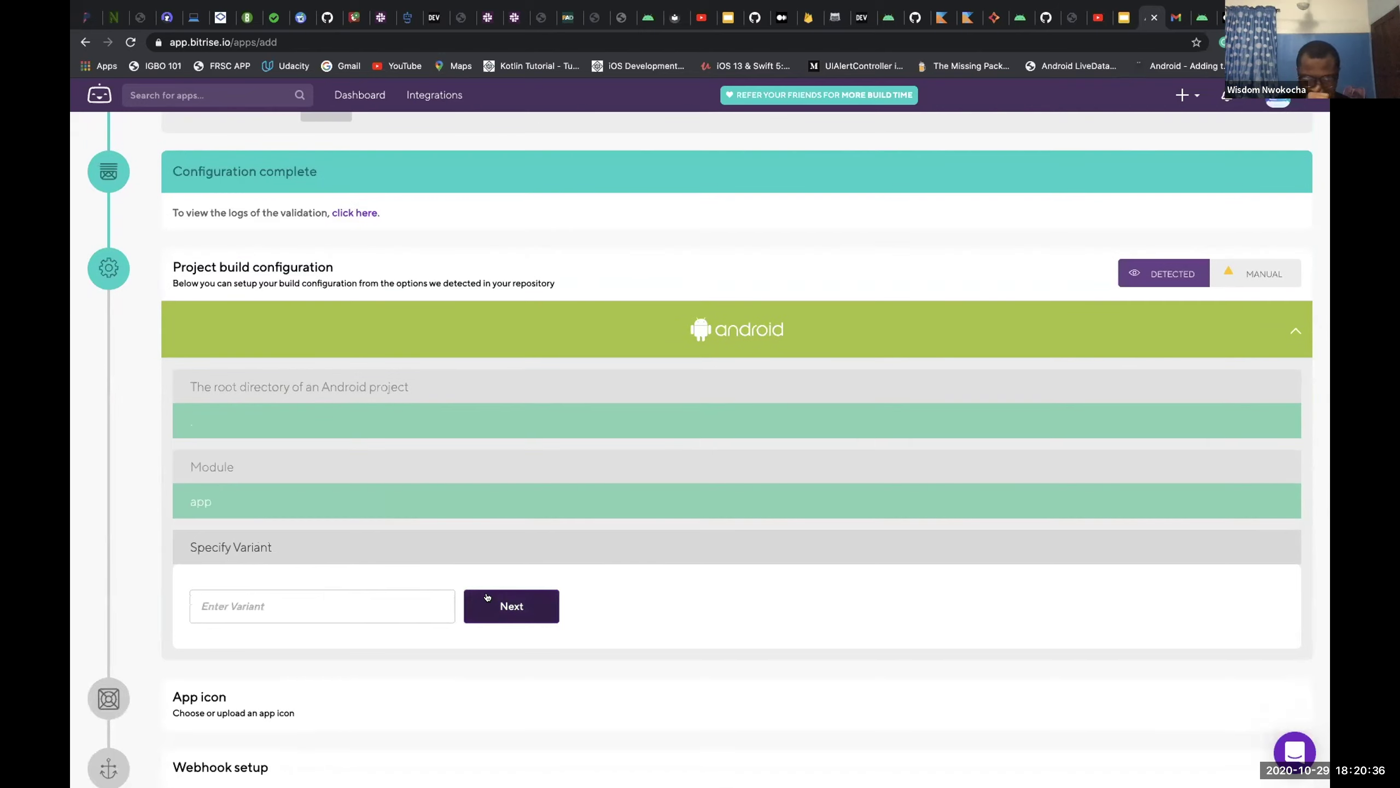
{"action": "left_click", "coordinate": [354, 601]}
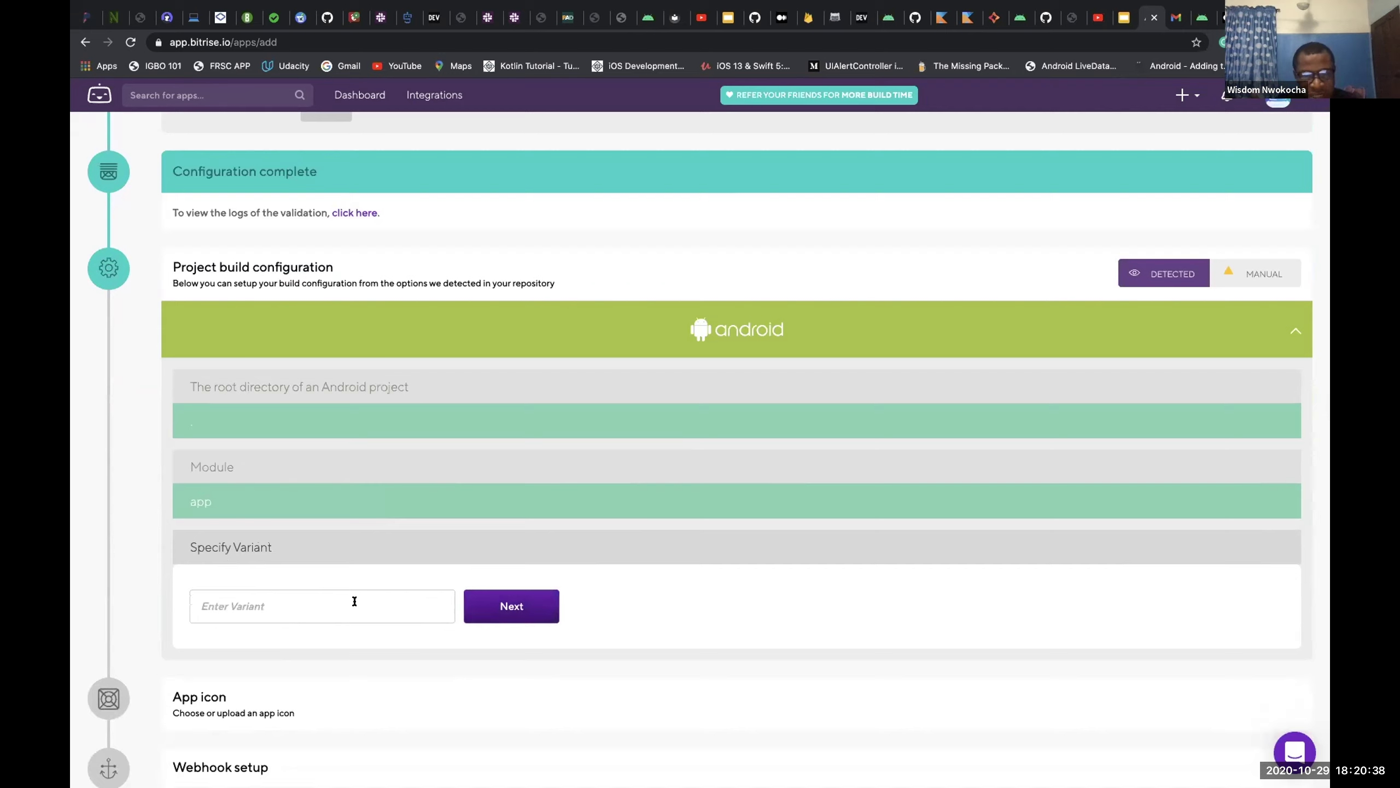
{"action": "type", "text": "debug"}
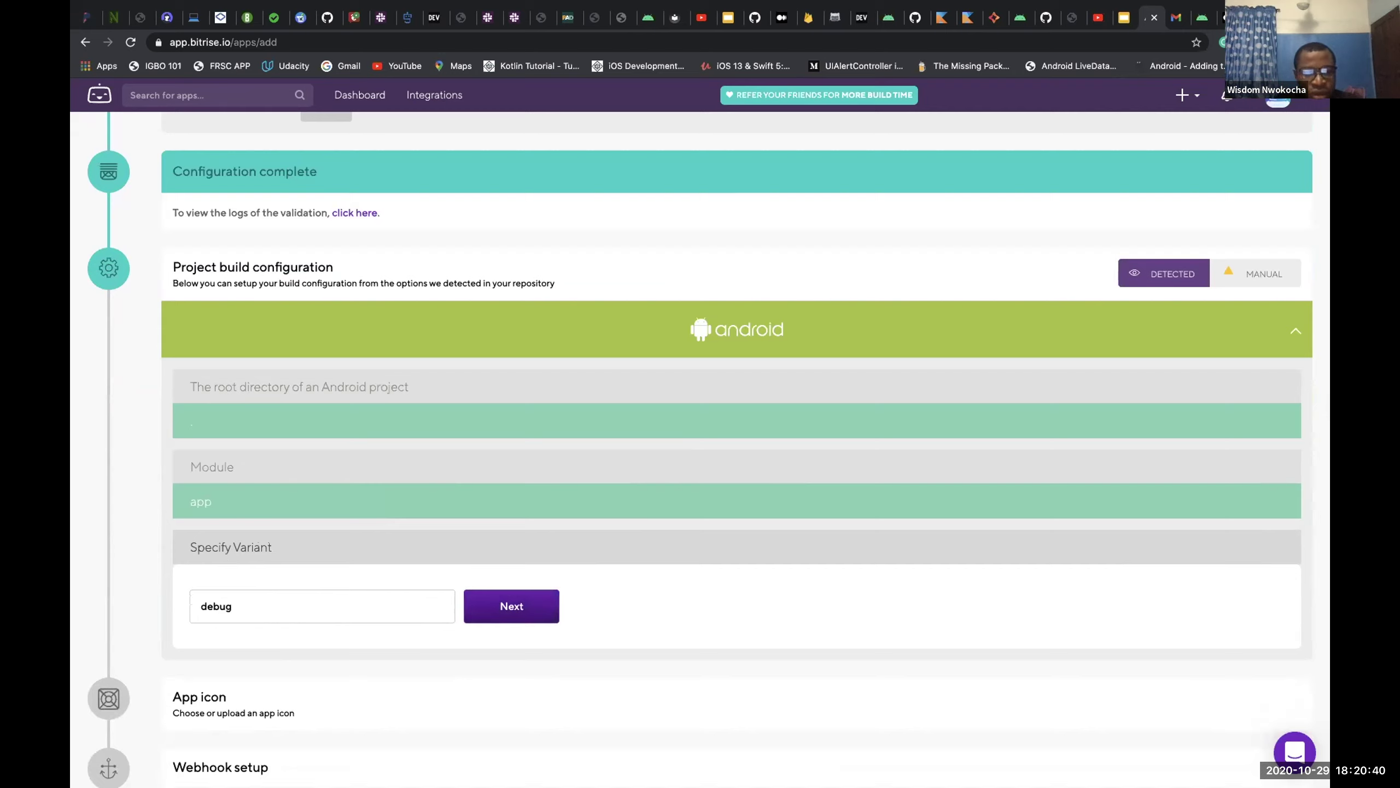
{"action": "left_click", "coordinate": [534, 593]}
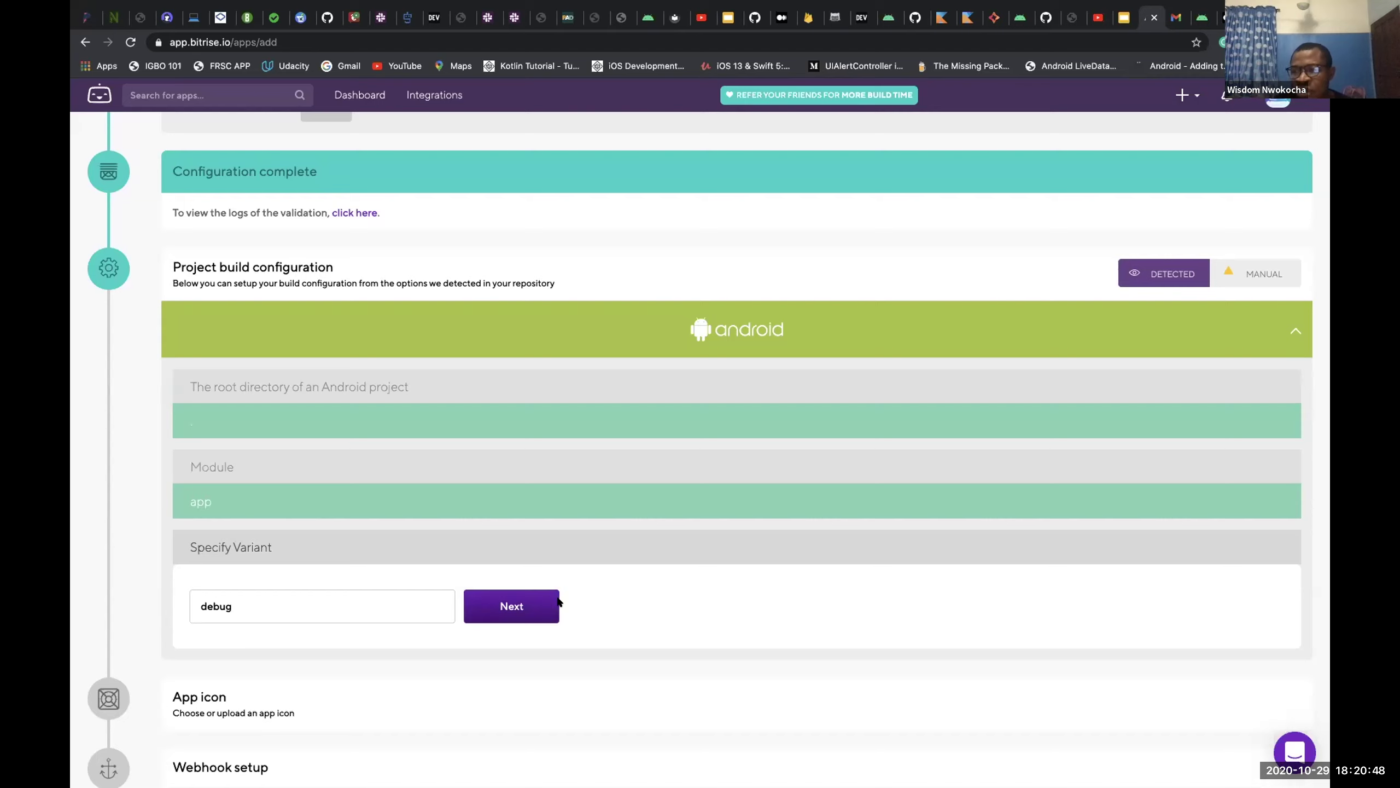
{"action": "left_click", "coordinate": [503, 600]}
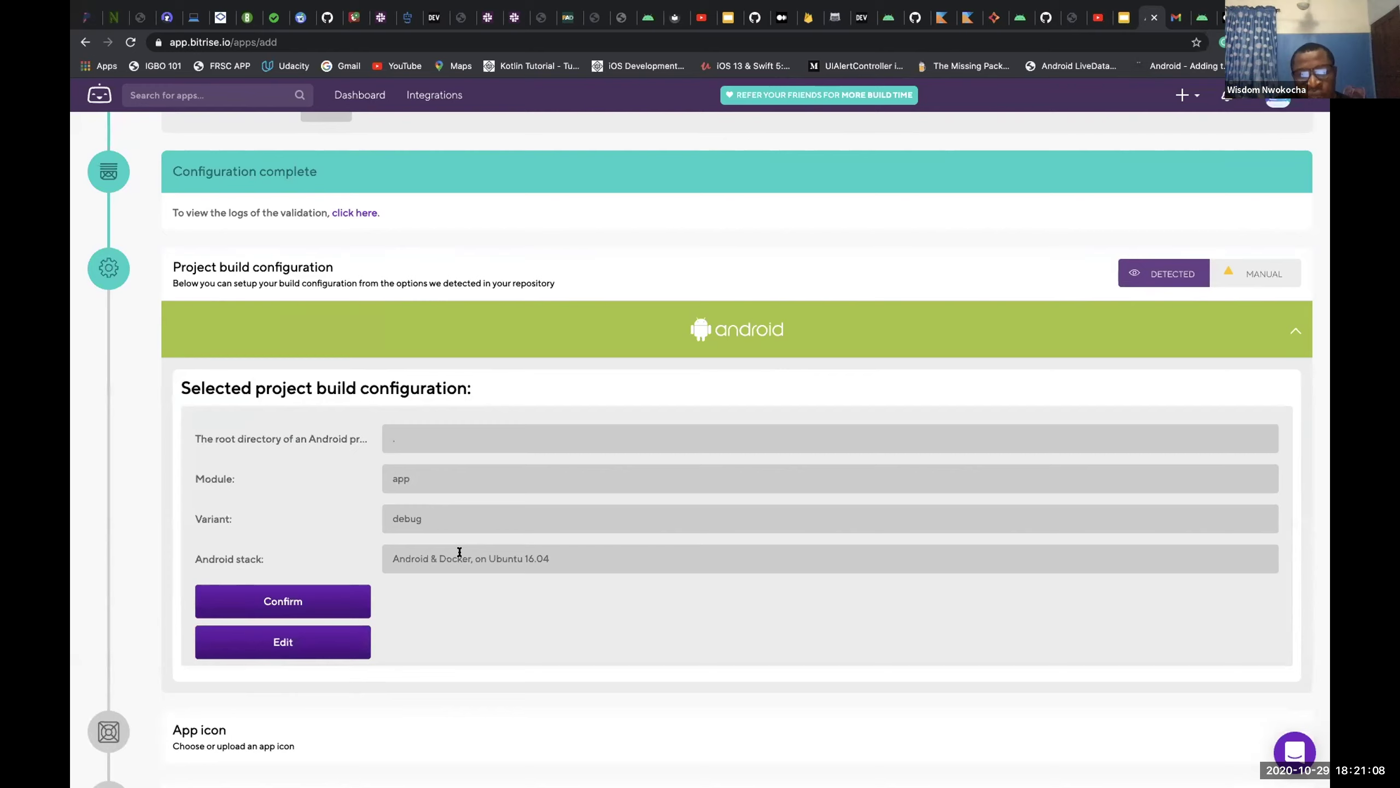
Step: Confirm the app/debug build configuration and skip the app icon selection
{"action": "left_click", "coordinate": [265, 602]}
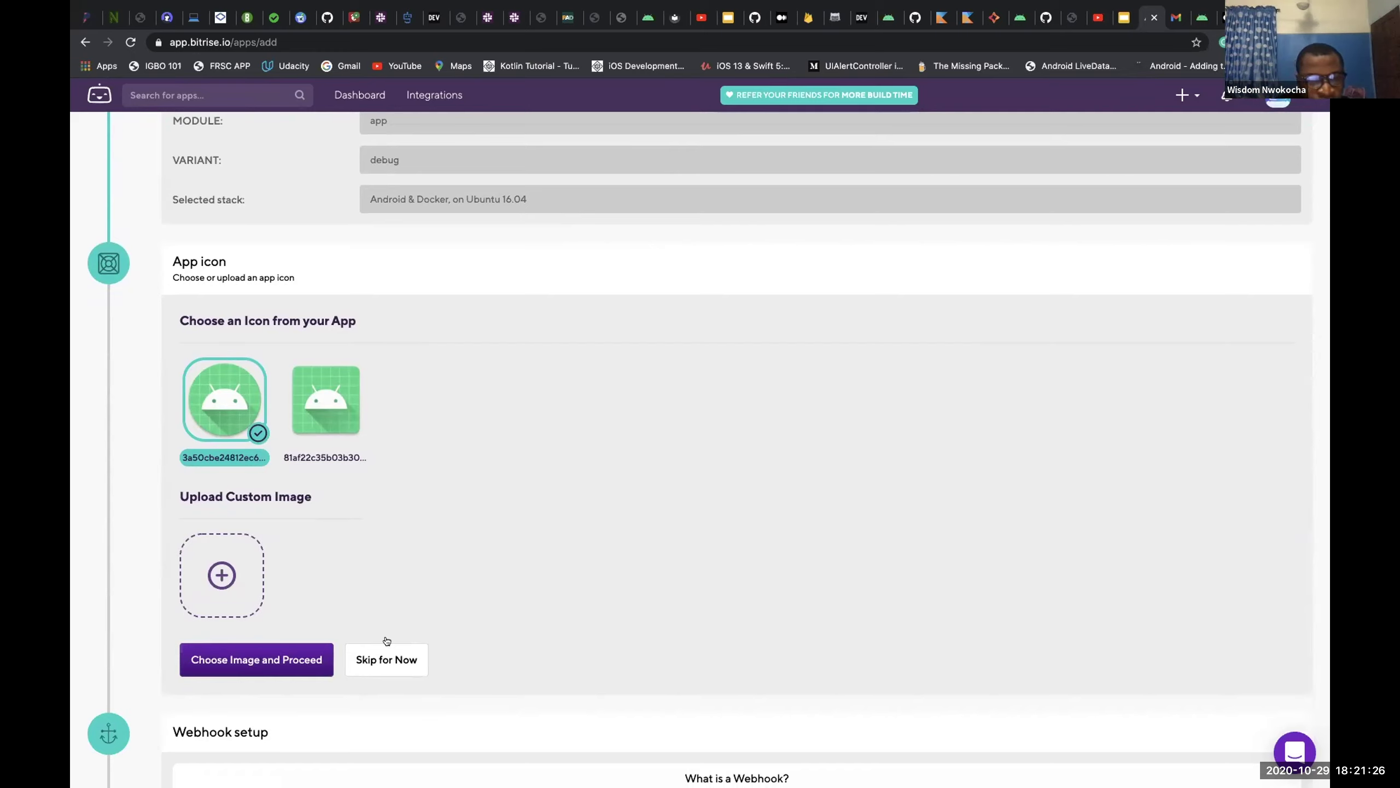
{"action": "left_click", "coordinate": [384, 658]}
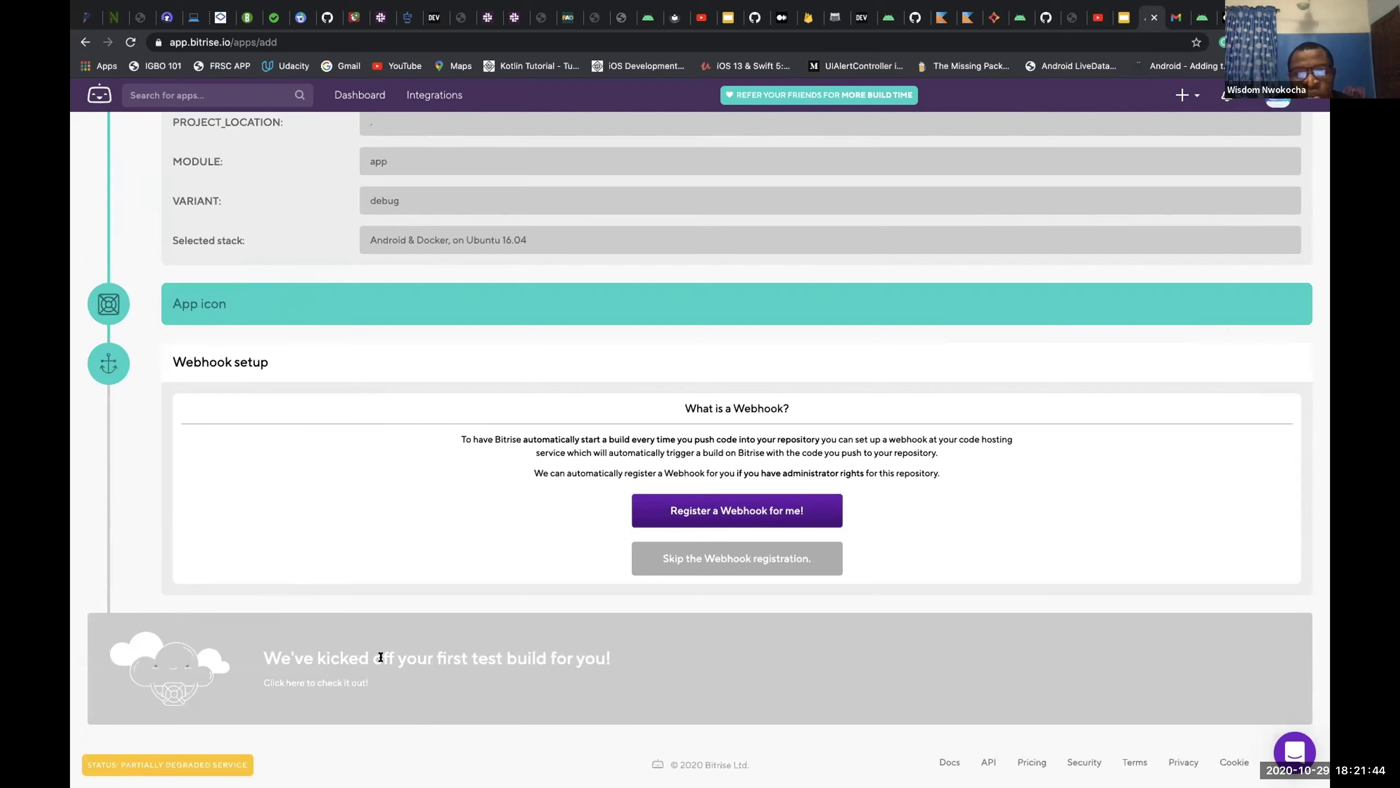
Step: Register the webhook and open build #1's page to watch its log
{"action": "left_click", "coordinate": [714, 507]}
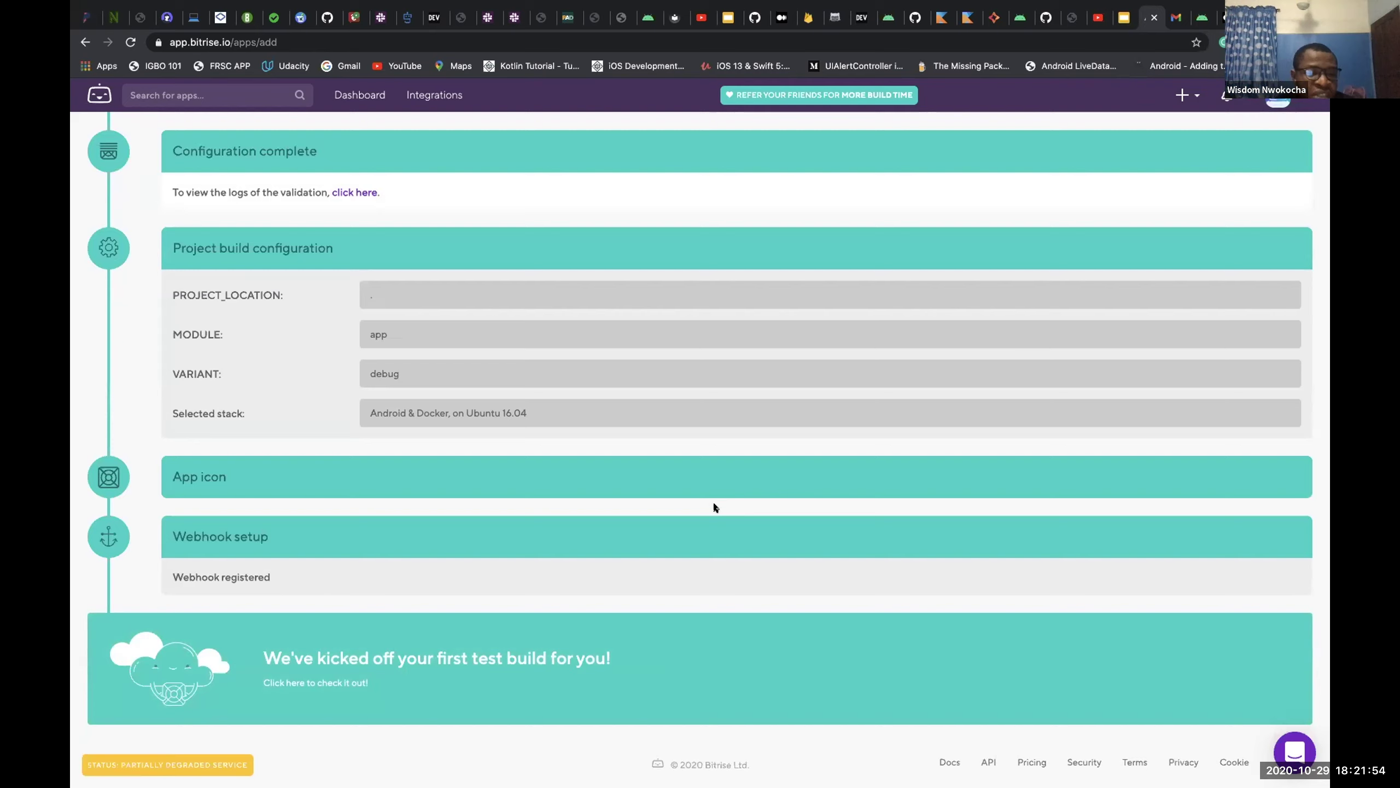
{"action": "left_click", "coordinate": [509, 656]}
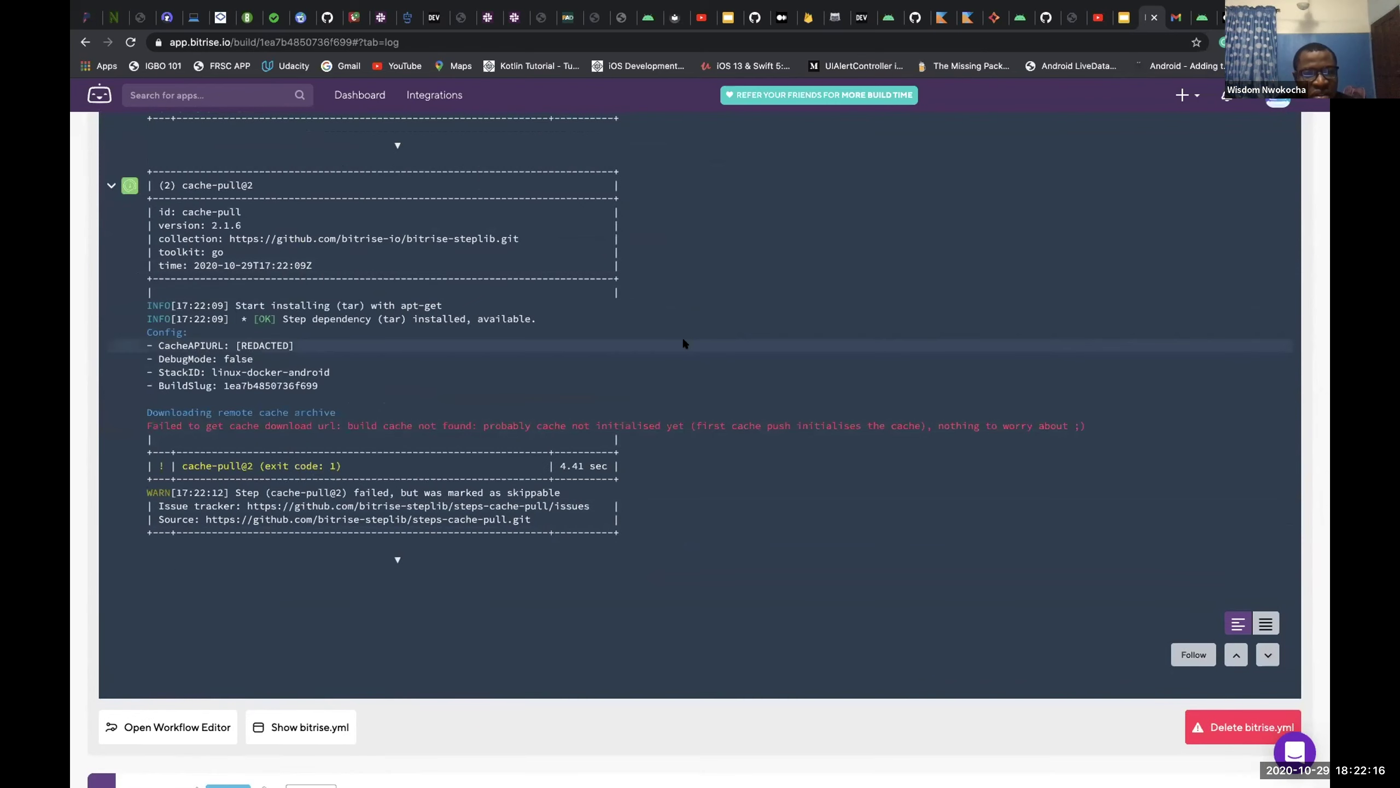
{"action": "scroll", "coordinate": [682, 336], "scroll_direction": "up", "scroll_amount": 15}
{"action": "scroll", "coordinate": [682, 342], "scroll_direction": "up", "scroll_amount": 5}
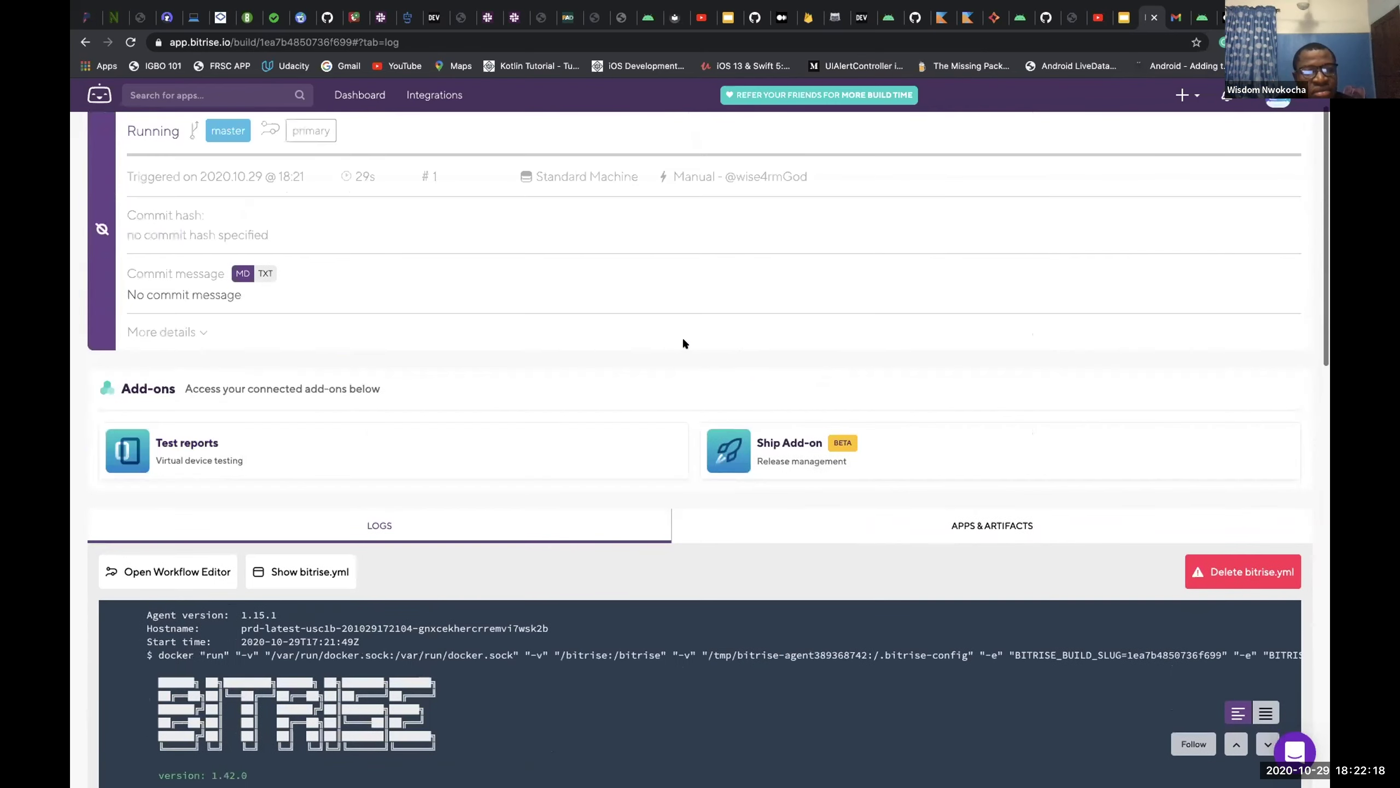
{"action": "scroll", "coordinate": [682, 342], "scroll_direction": "up", "scroll_amount": 2}
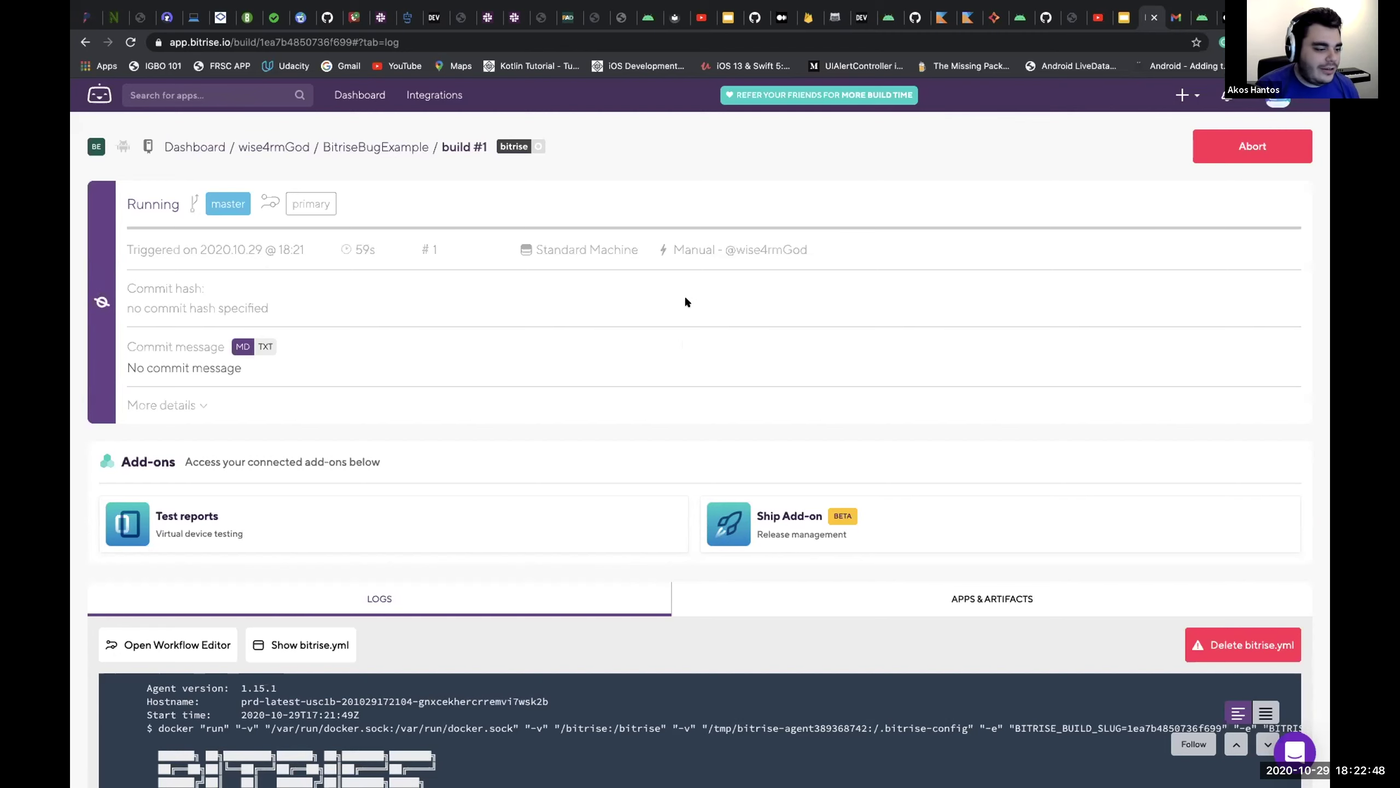
{"action": "mouse_move", "coordinate": [943, 6]}
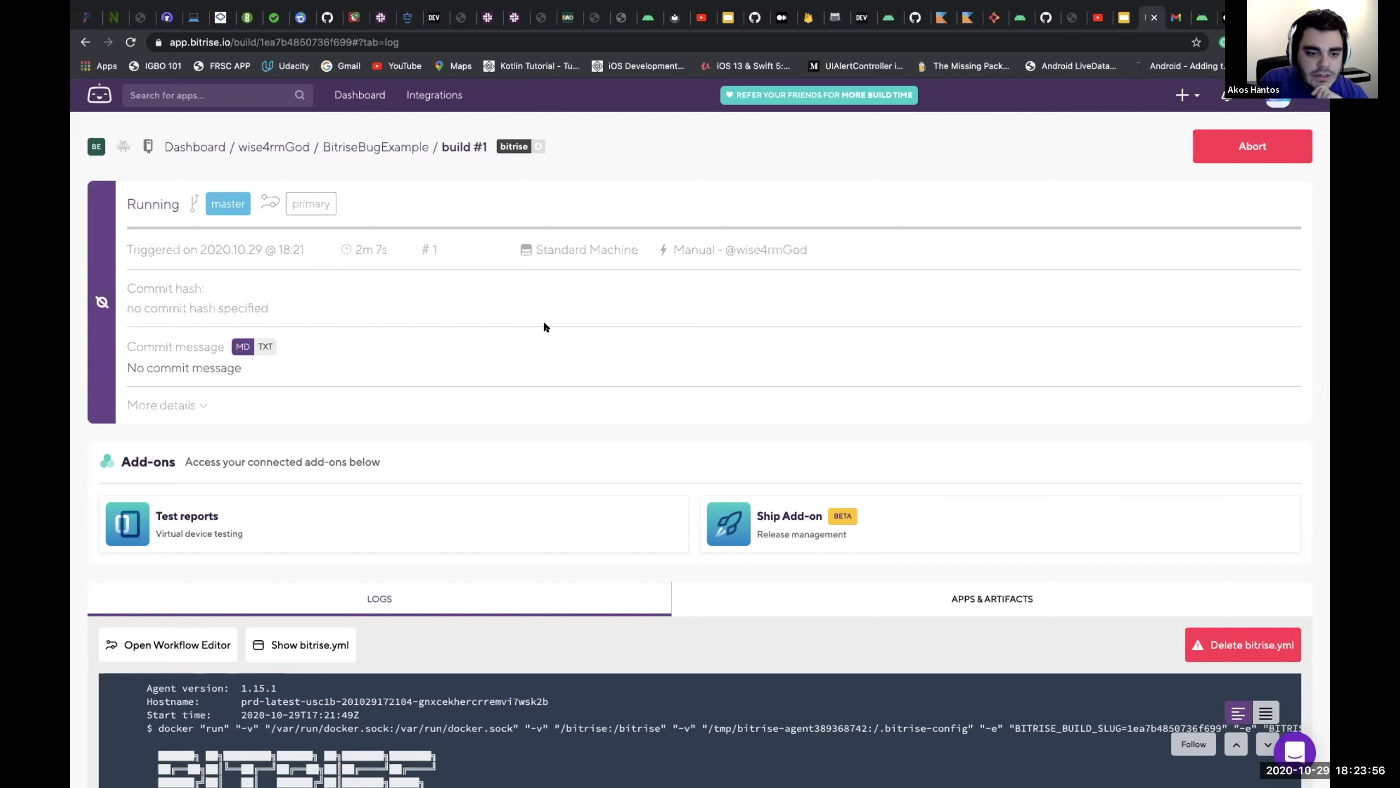
{"action": "mouse_move", "coordinate": [754, 5]}
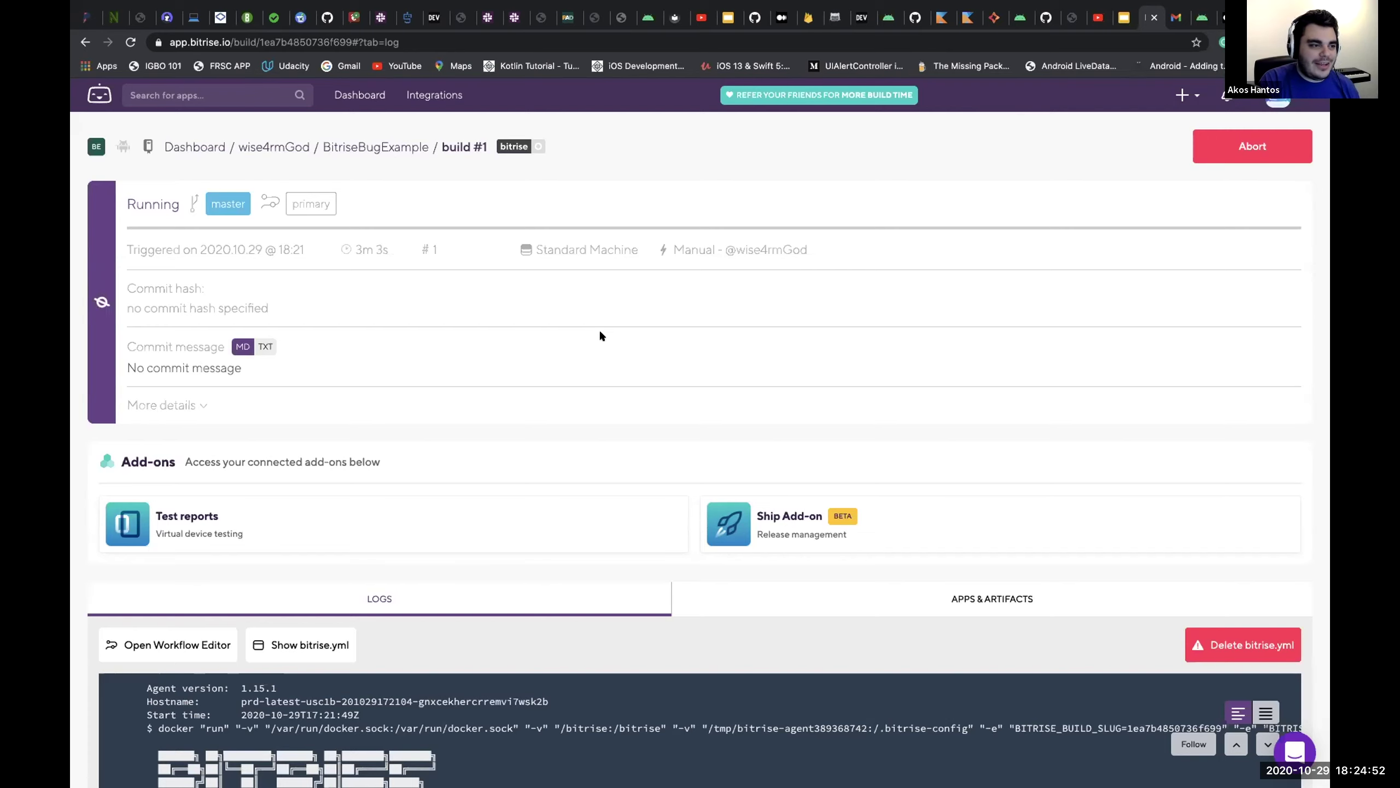
{"action": "mouse_move", "coordinate": [862, 13]}
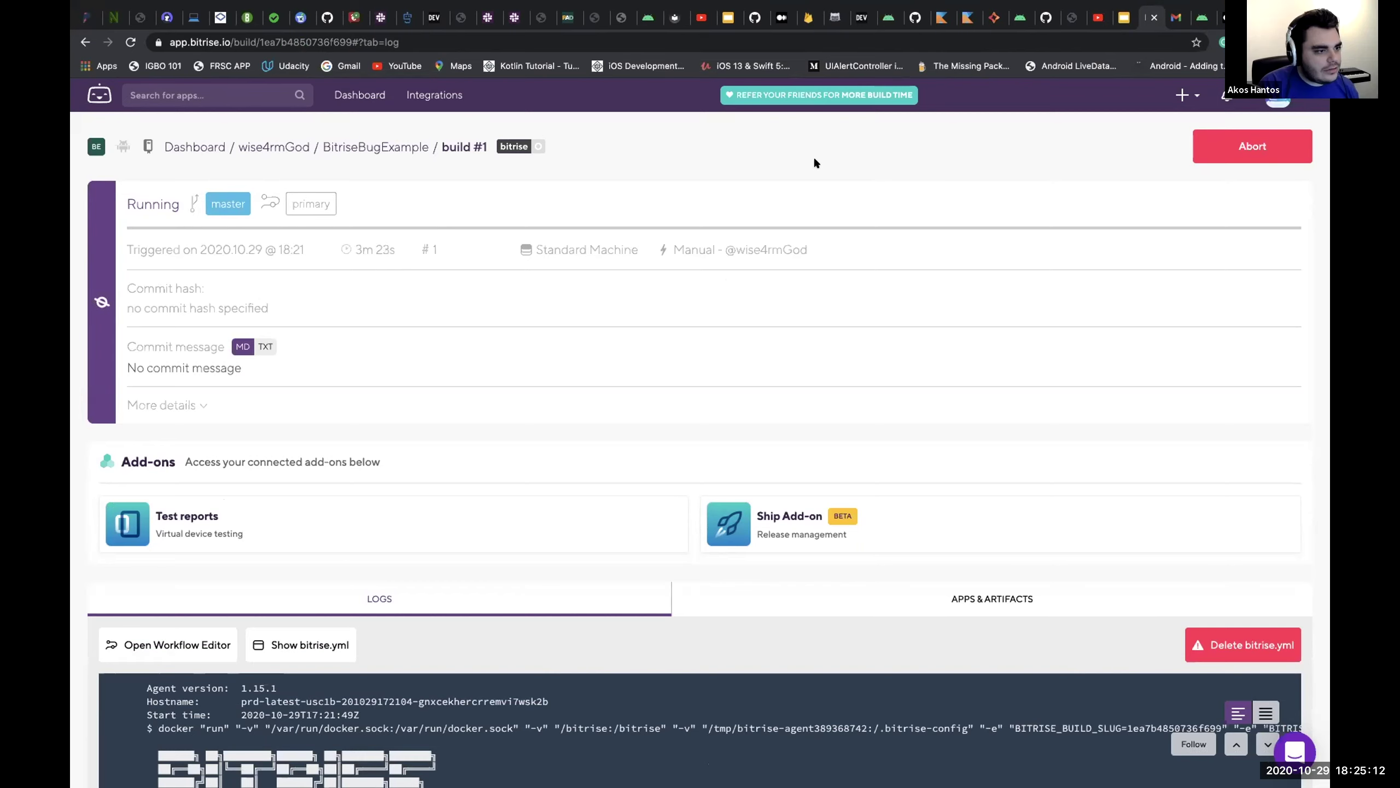
{"action": "mouse_move", "coordinate": [817, 5]}
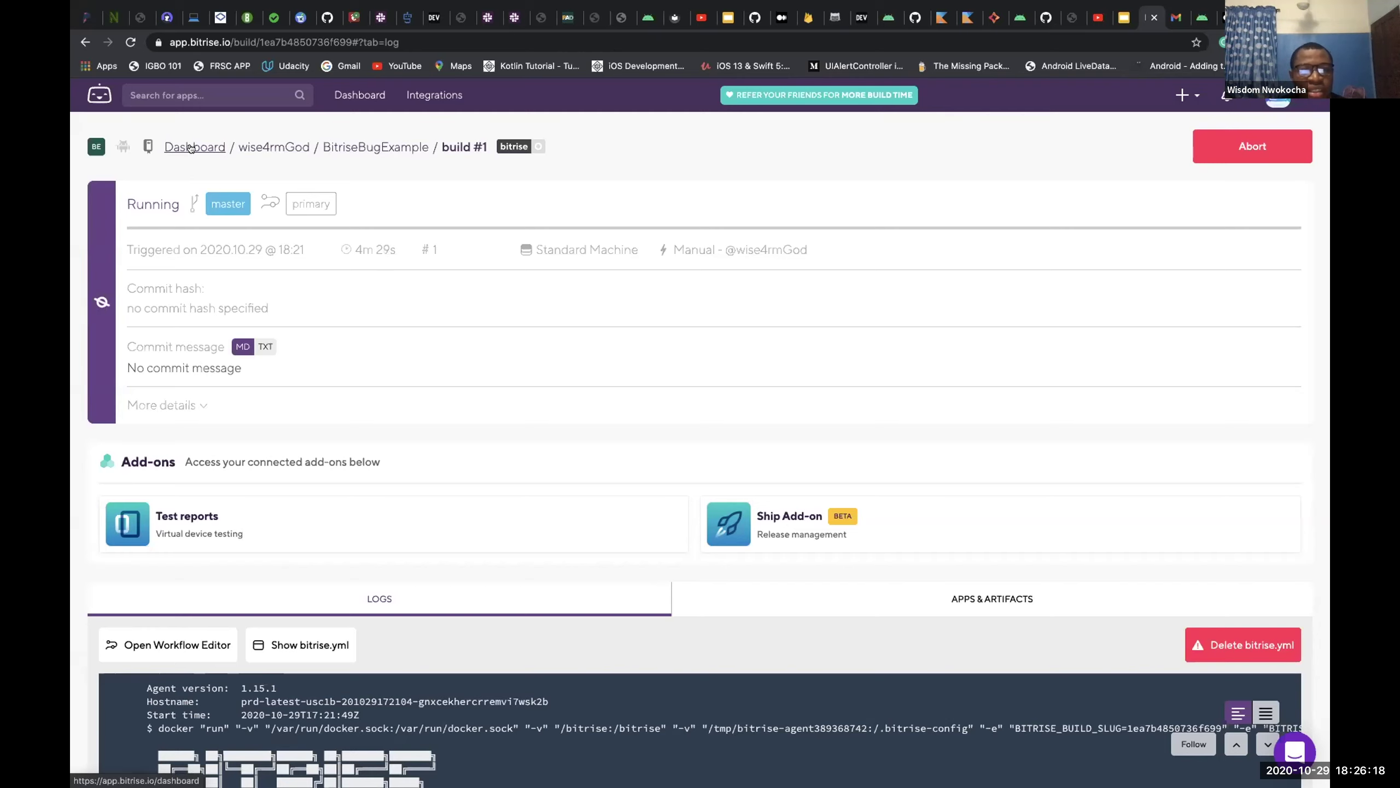
Step: Review the build log down to the cache-push step, then confirm build #1 shows Success
{"action": "scroll", "coordinate": [510, 443], "scroll_direction": "down", "scroll_amount": 20}
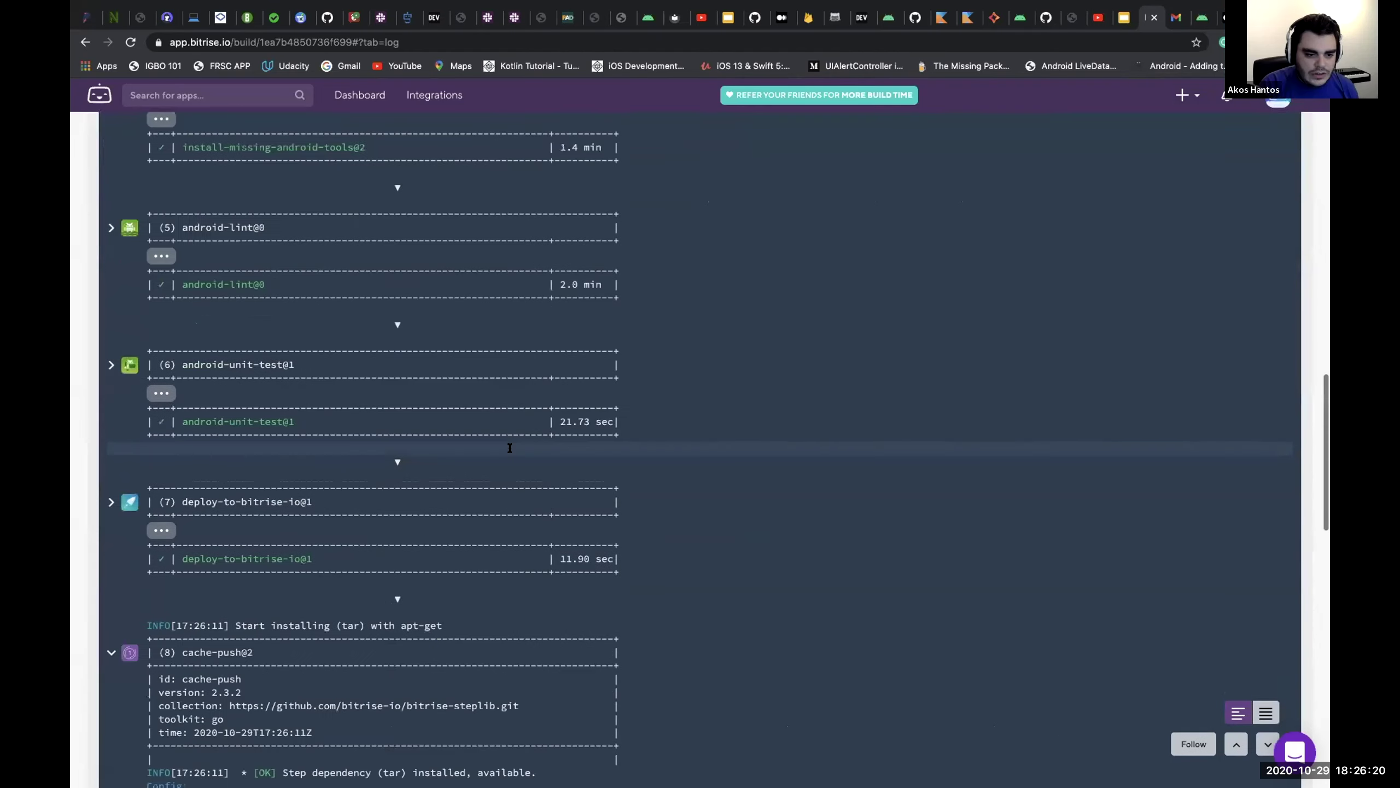
{"action": "scroll", "coordinate": [510, 449], "scroll_direction": "down", "scroll_amount": 10}
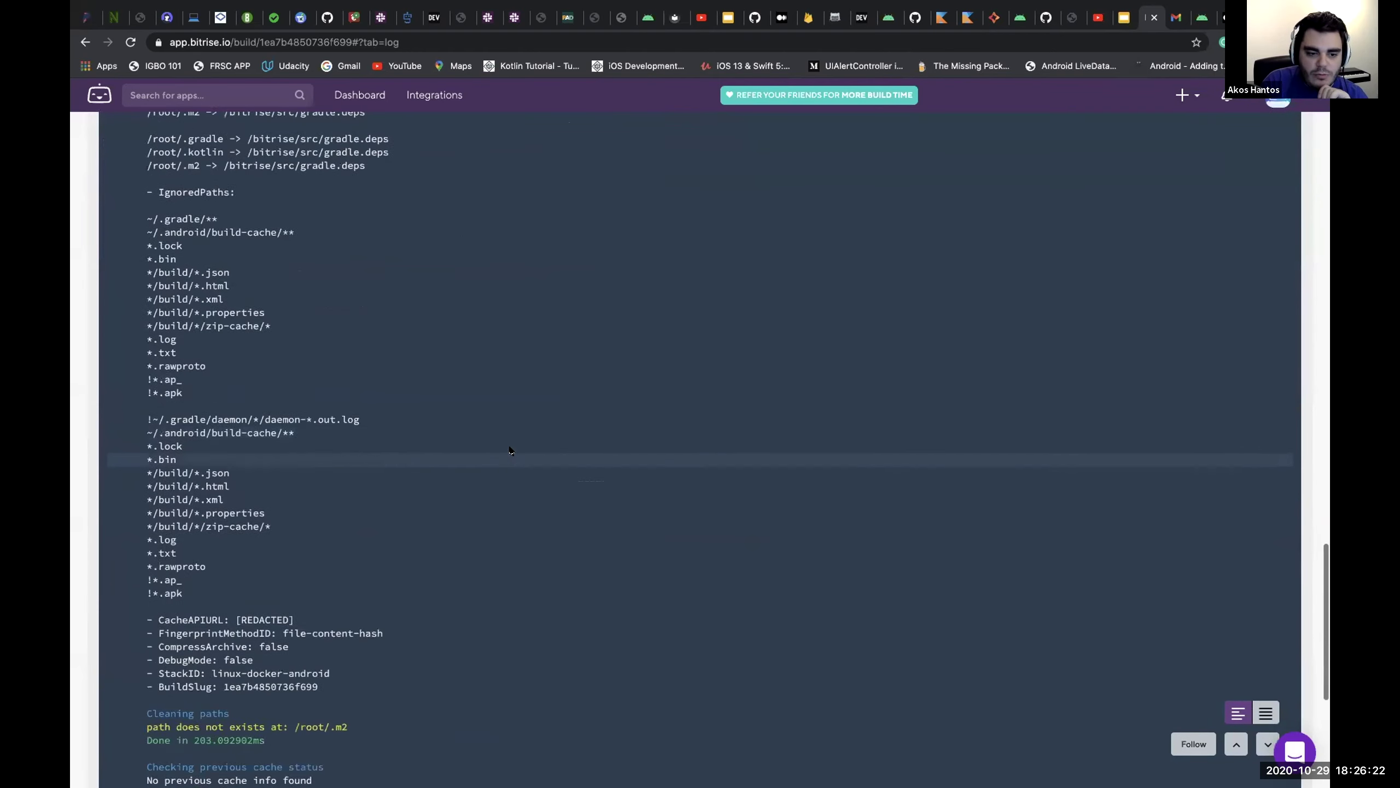
{"action": "scroll", "coordinate": [509, 449], "scroll_direction": "down", "scroll_amount": 1}
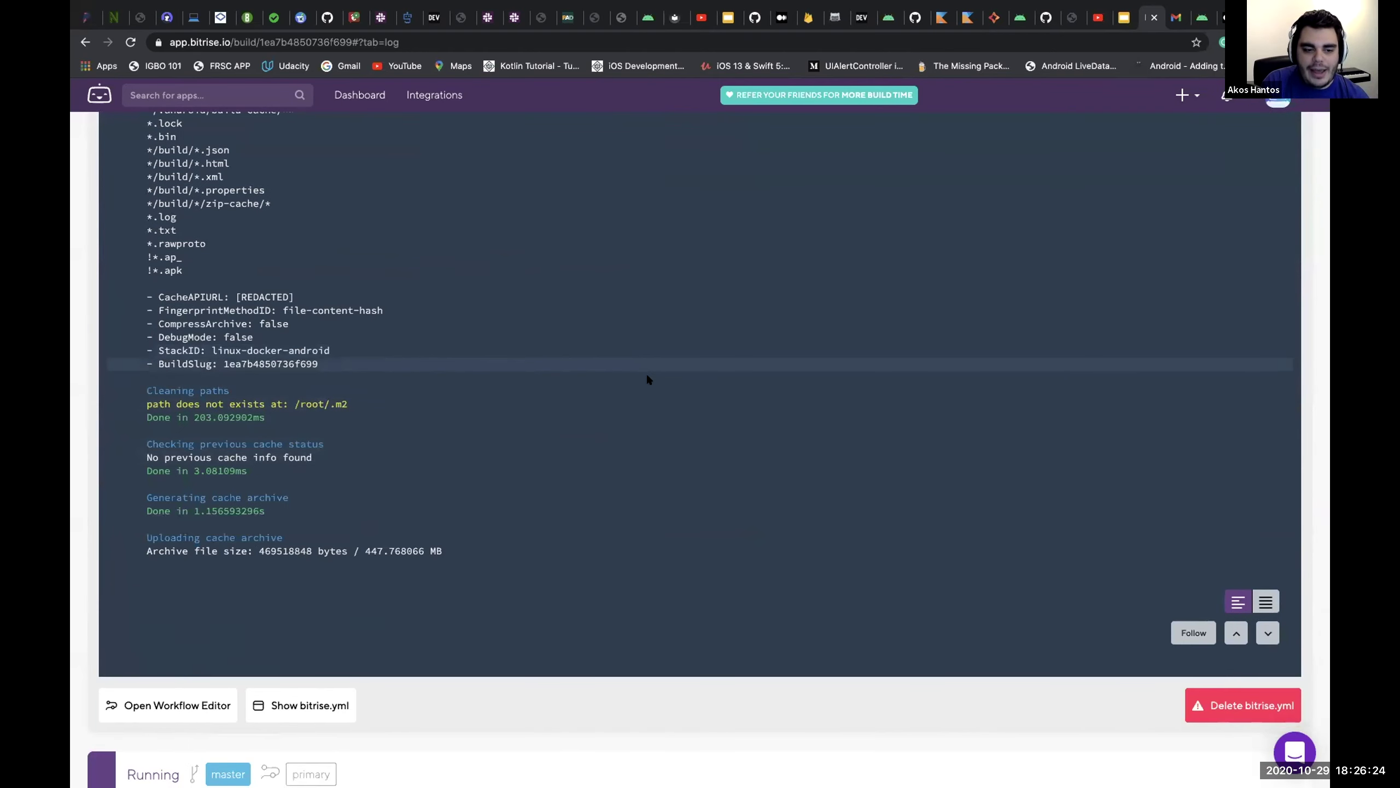
{"action": "scroll", "coordinate": [658, 474], "scroll_direction": "up", "scroll_amount": 20}
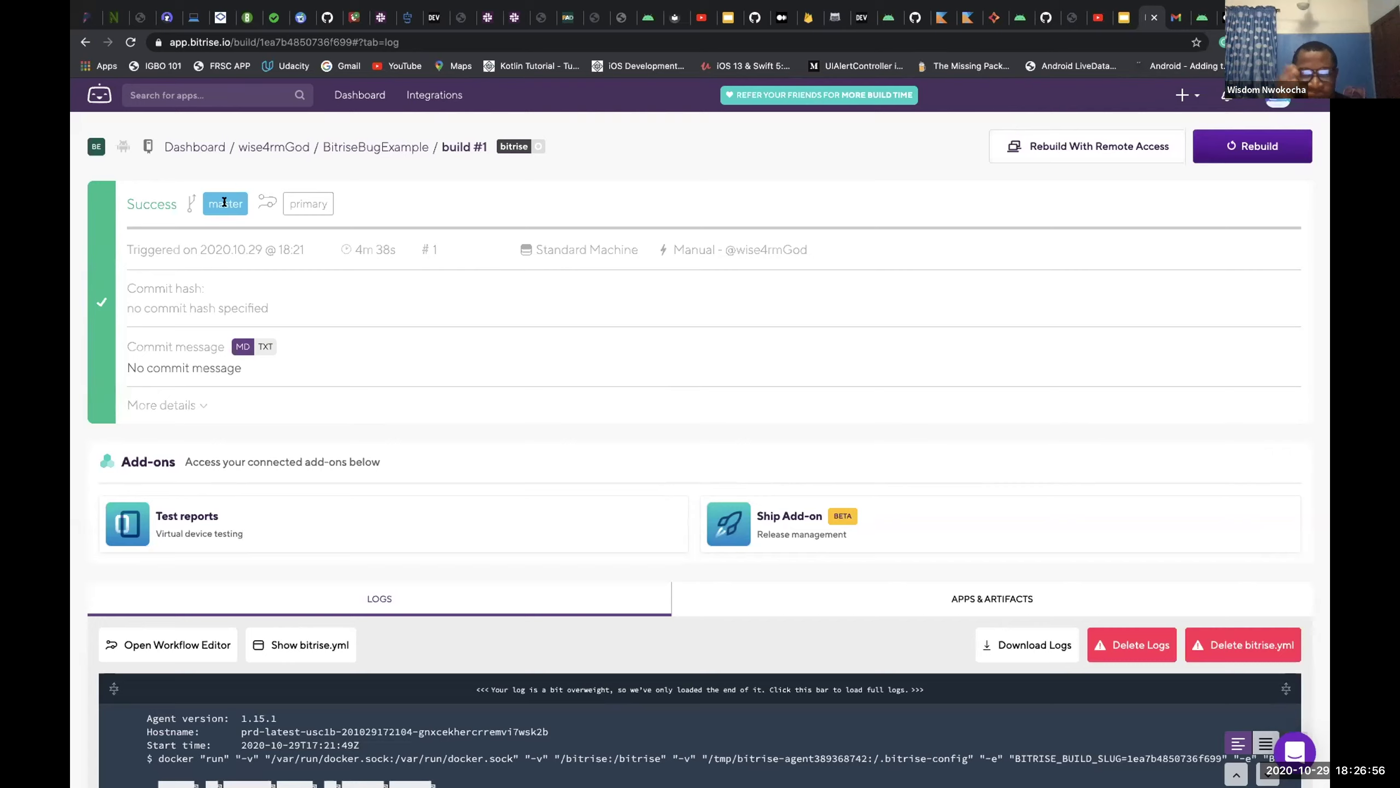
Step: Return to the Bitrise dashboard and switch to the Gmail inbox
{"action": "left_click", "coordinate": [189, 147]}
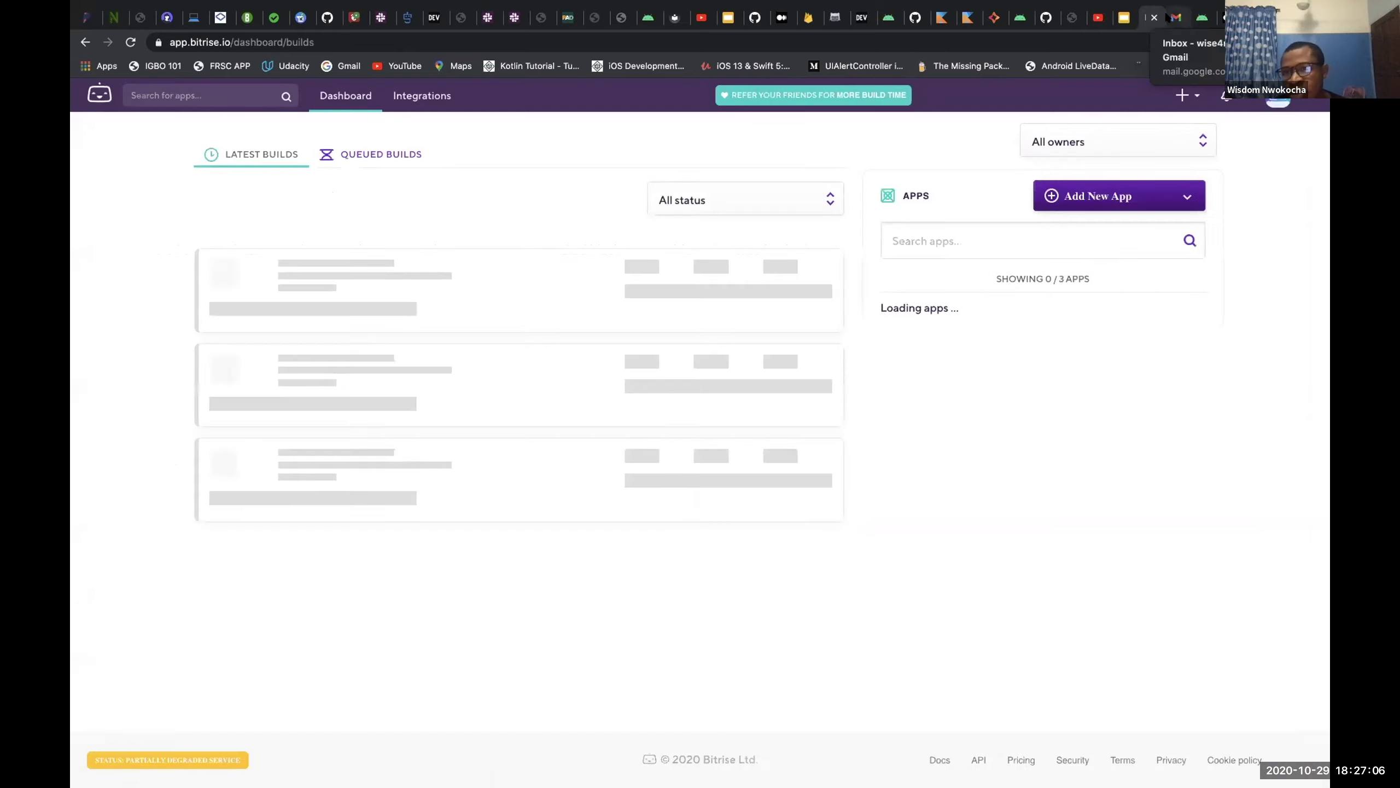
{"action": "key", "text": "alt+Left"}
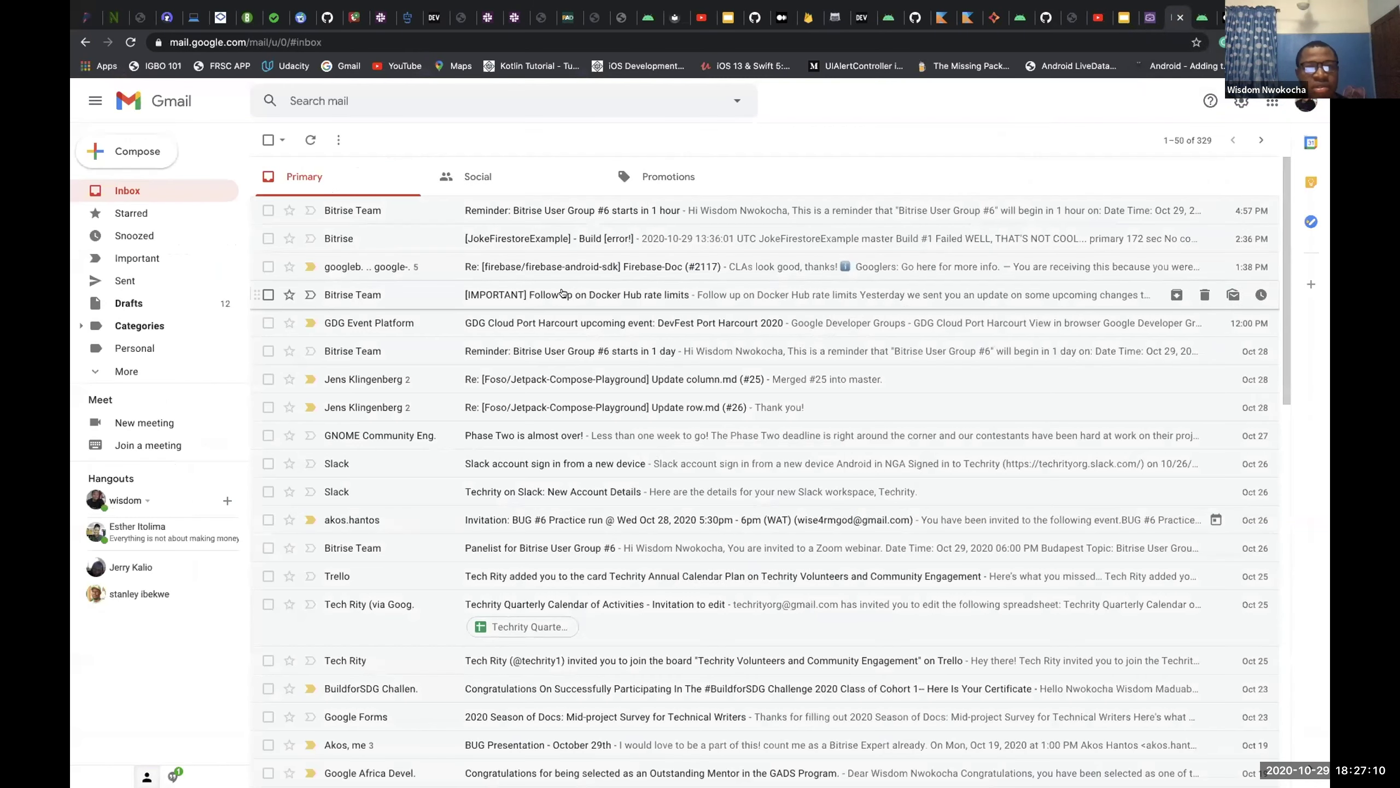
Step: Refresh Gmail, read the '[BitriseBugExample] - Build [success]' email in Promotions, then return to Bitrise
{"action": "key", "text": "ctrl+r"}
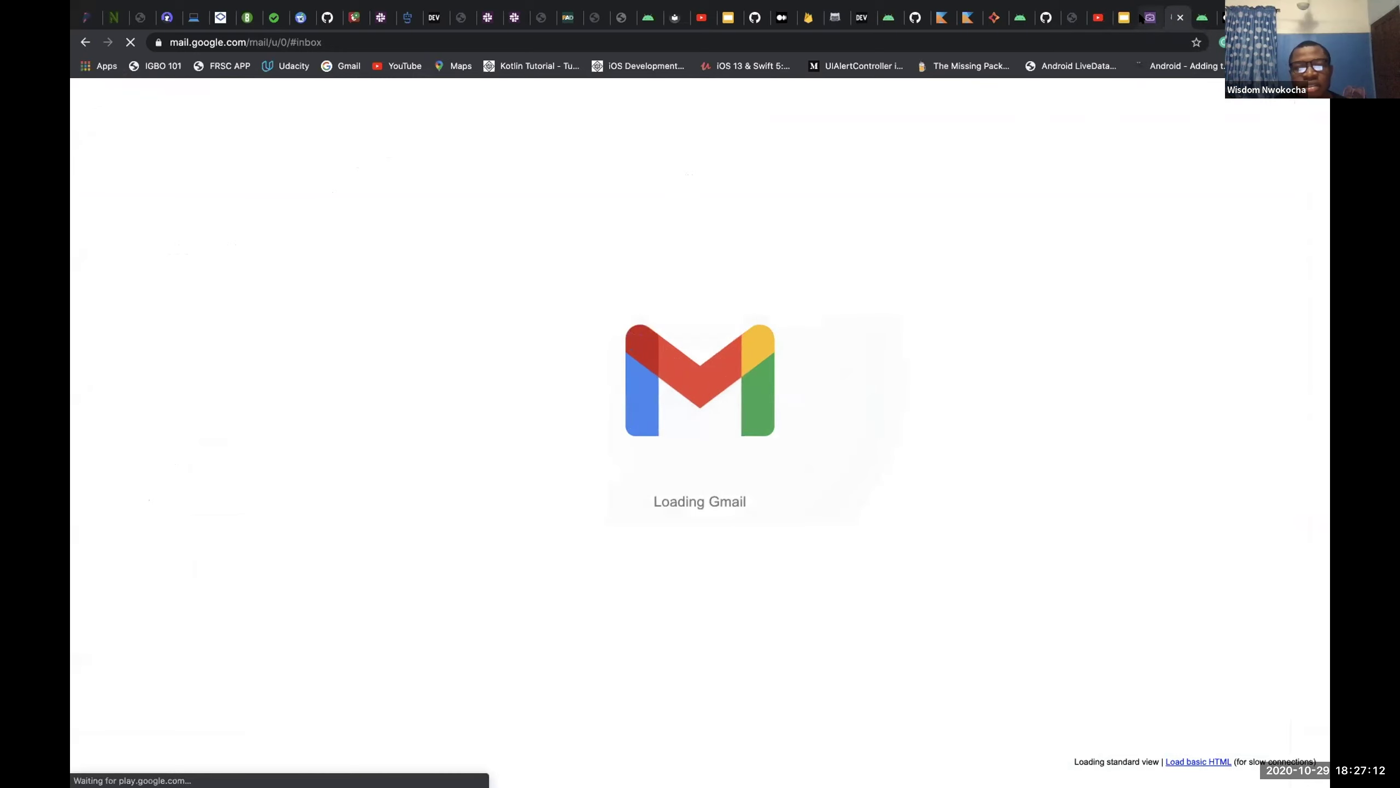
{"action": "left_click", "coordinate": [693, 186]}
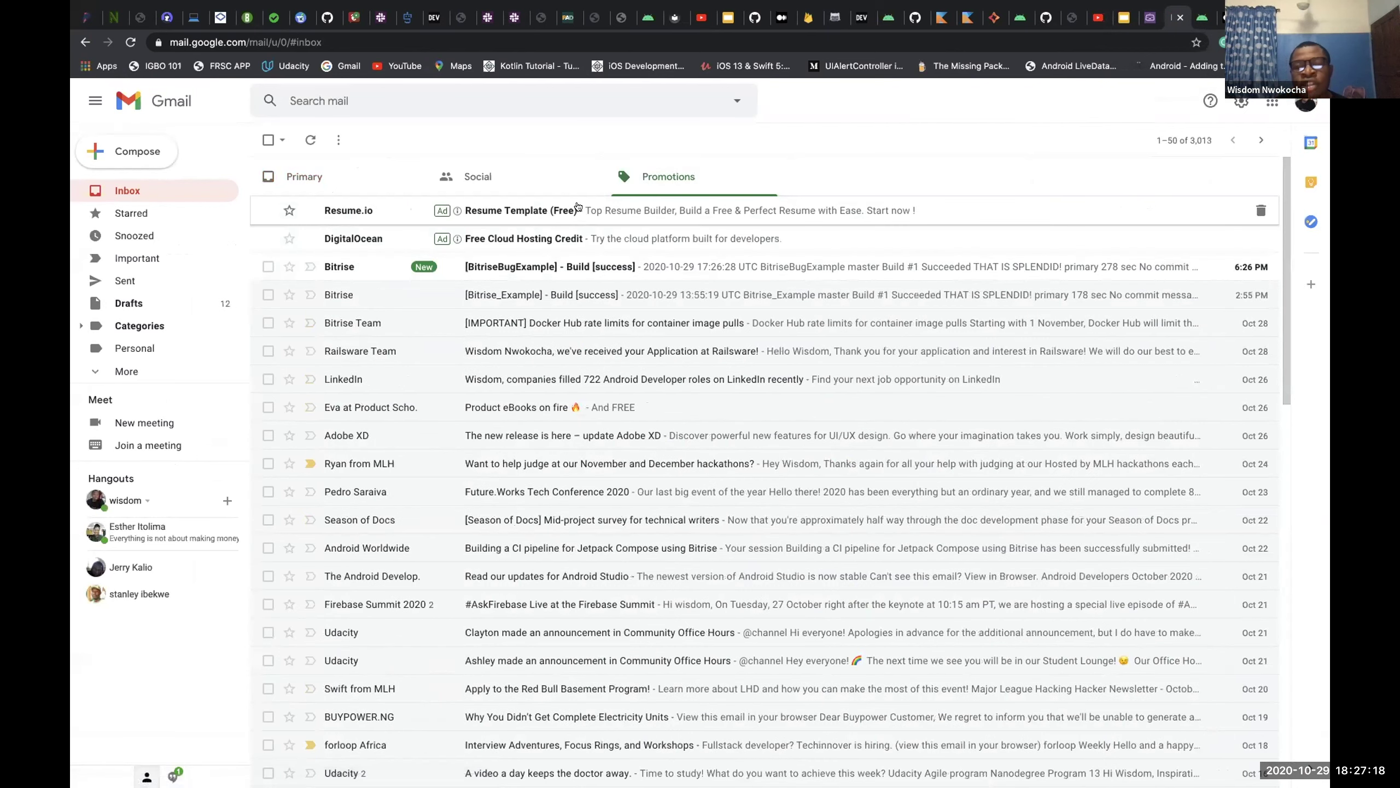
{"action": "left_click", "coordinate": [554, 267]}
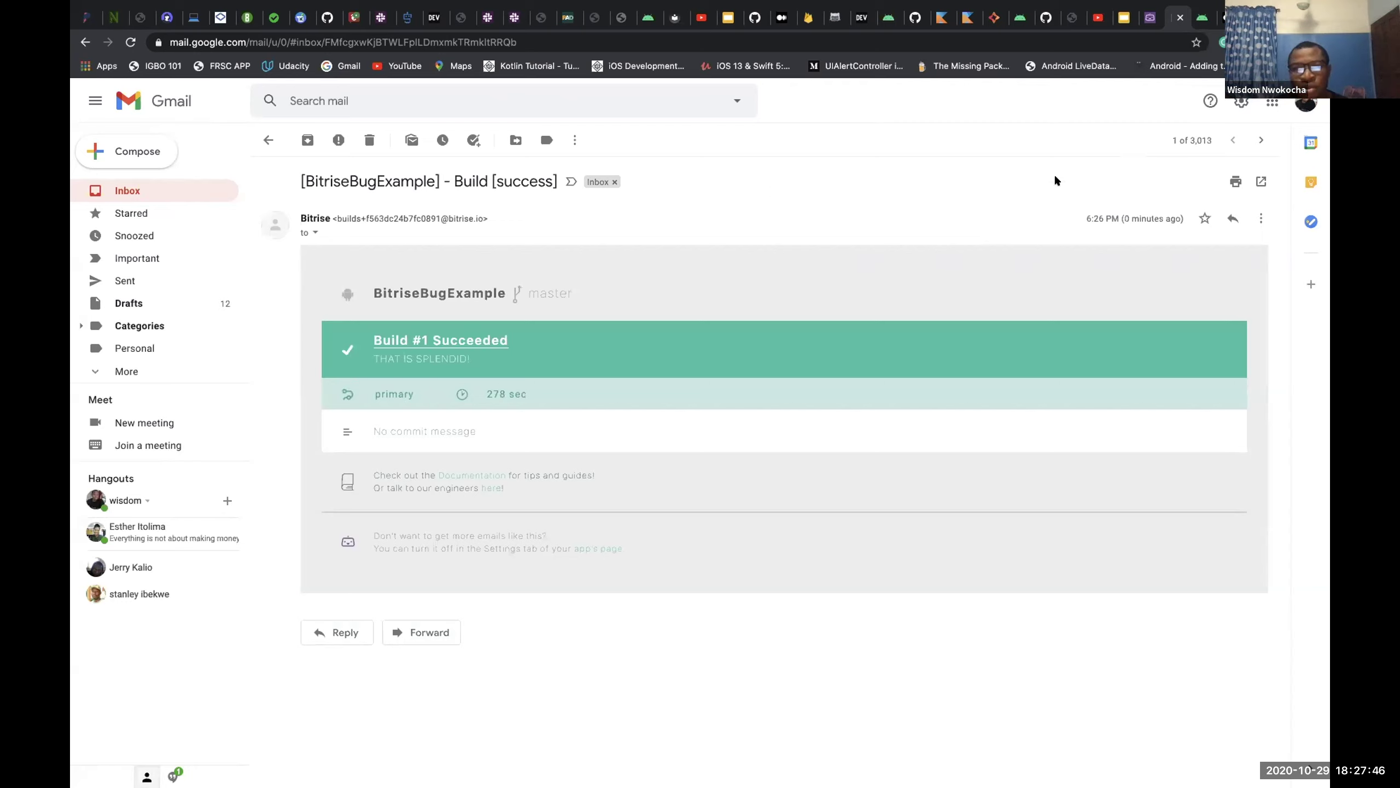
{"action": "left_click", "coordinate": [1148, 17]}
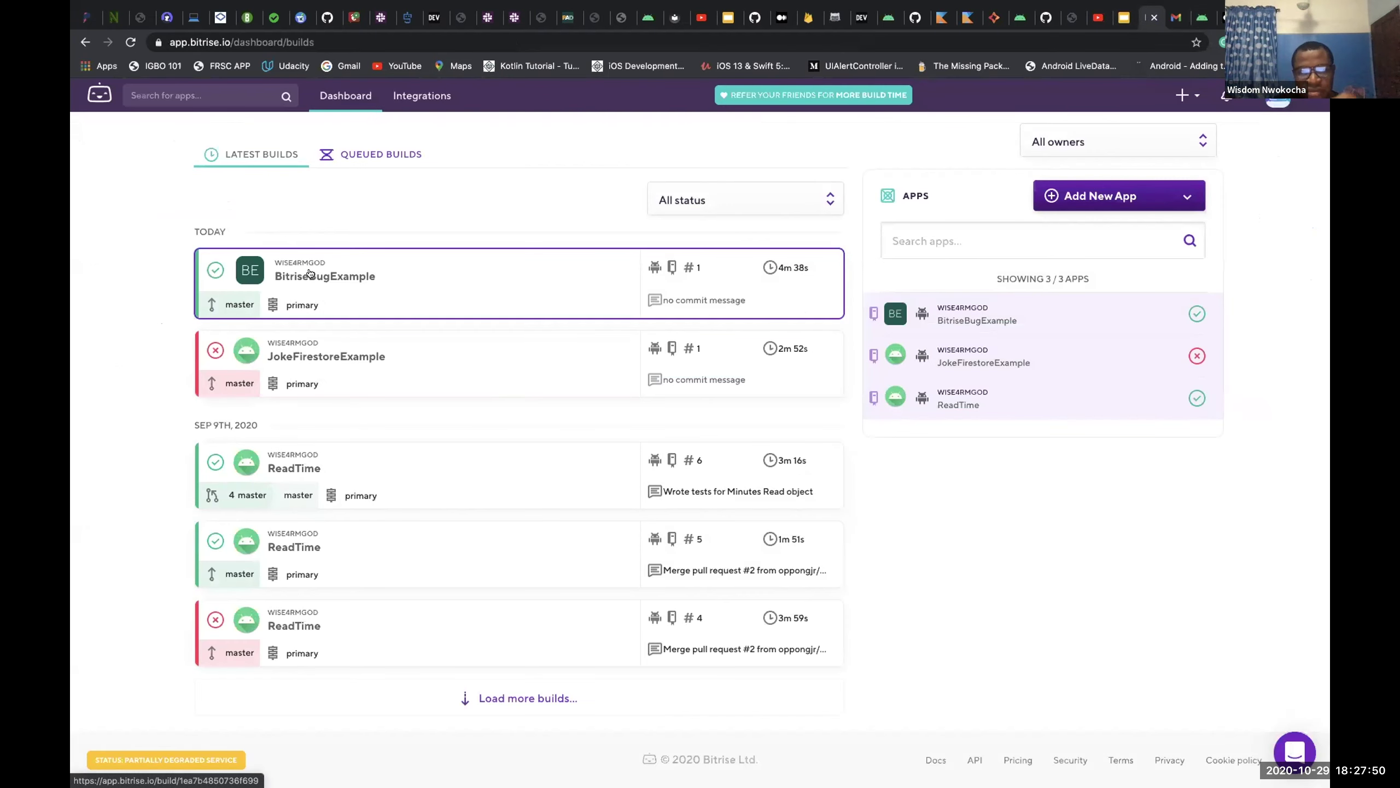
Step: Open the BitriseBugExample app's Builds page showing build #1 succeeded on master in 4m 38s
{"action": "left_click", "coordinate": [443, 271]}
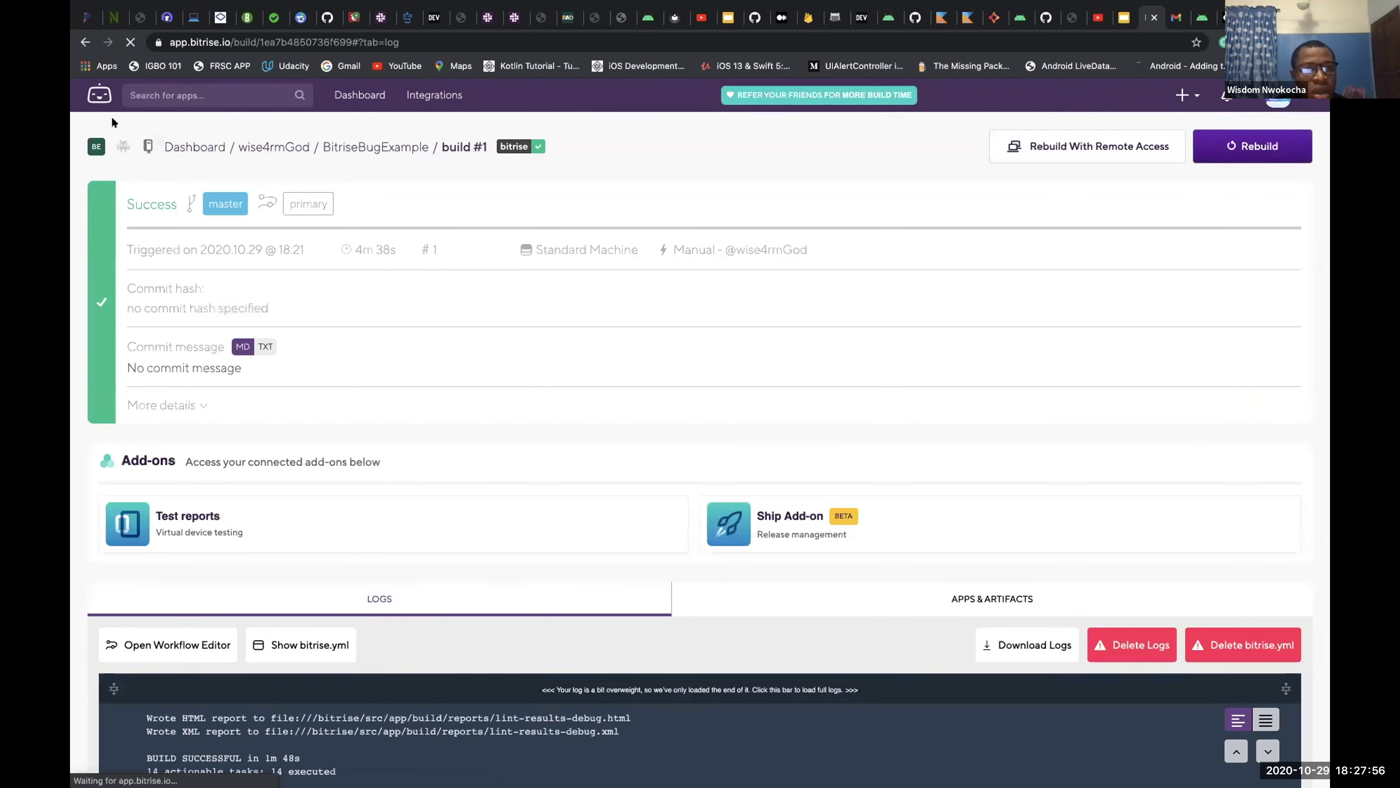
{"action": "left_click", "coordinate": [84, 42]}
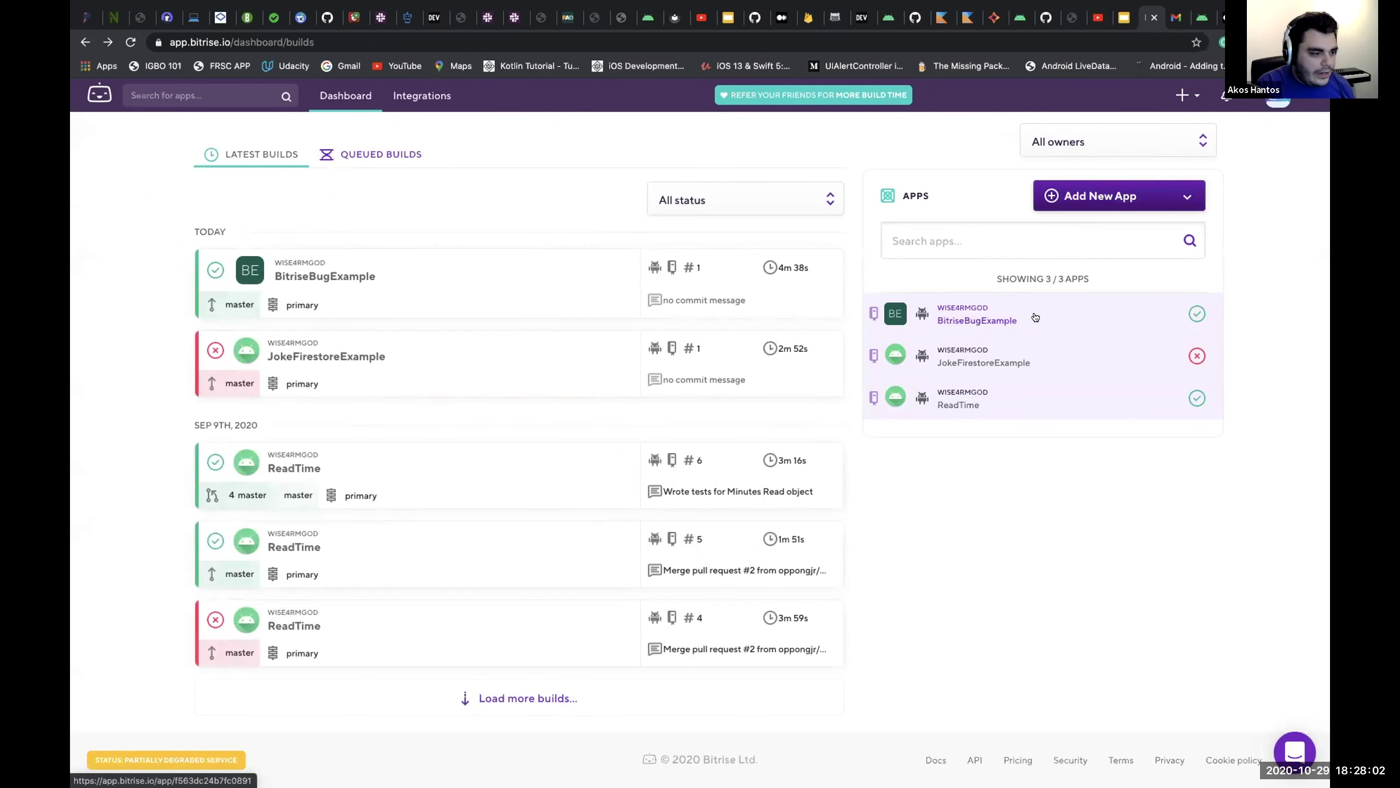
{"action": "left_click", "coordinate": [1034, 314]}
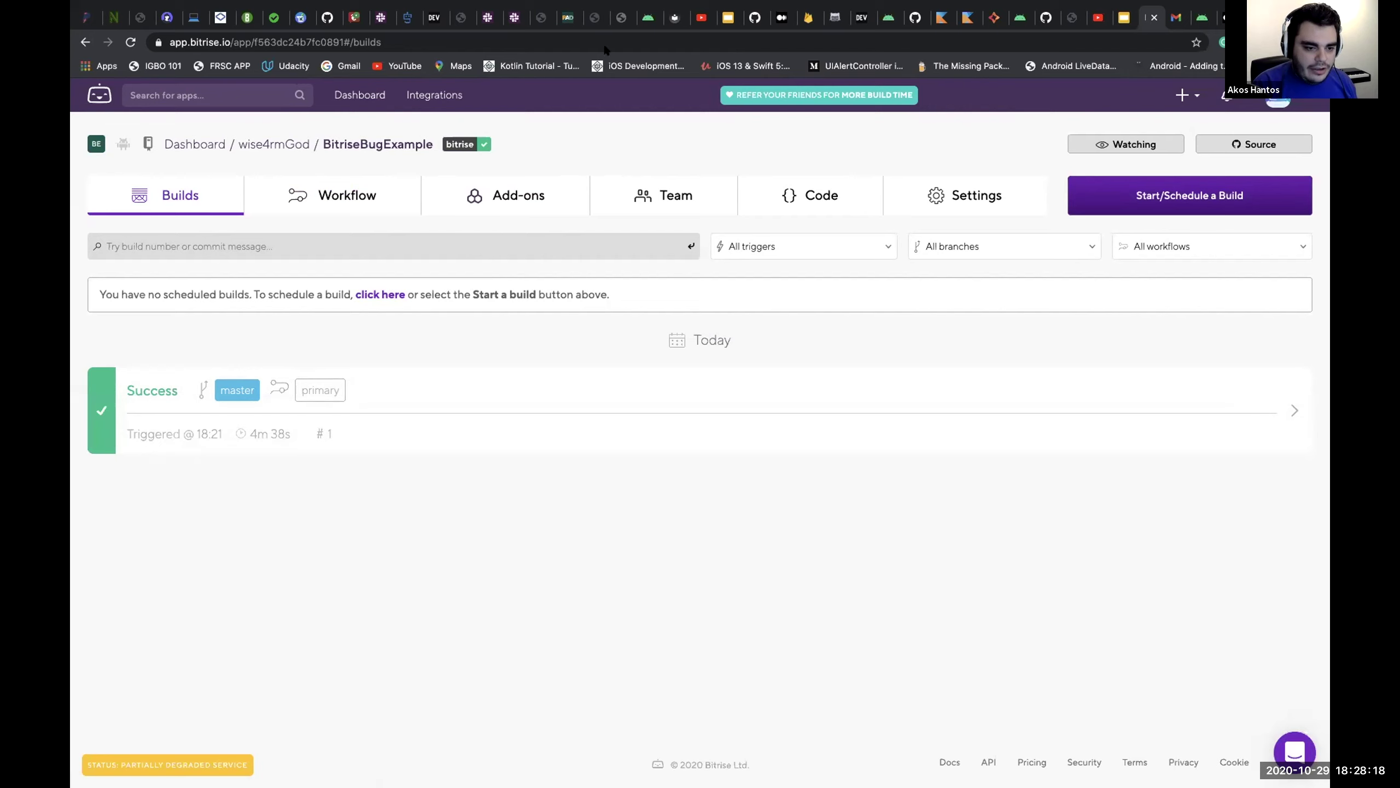
{"action": "mouse_move", "coordinate": [629, 3]}
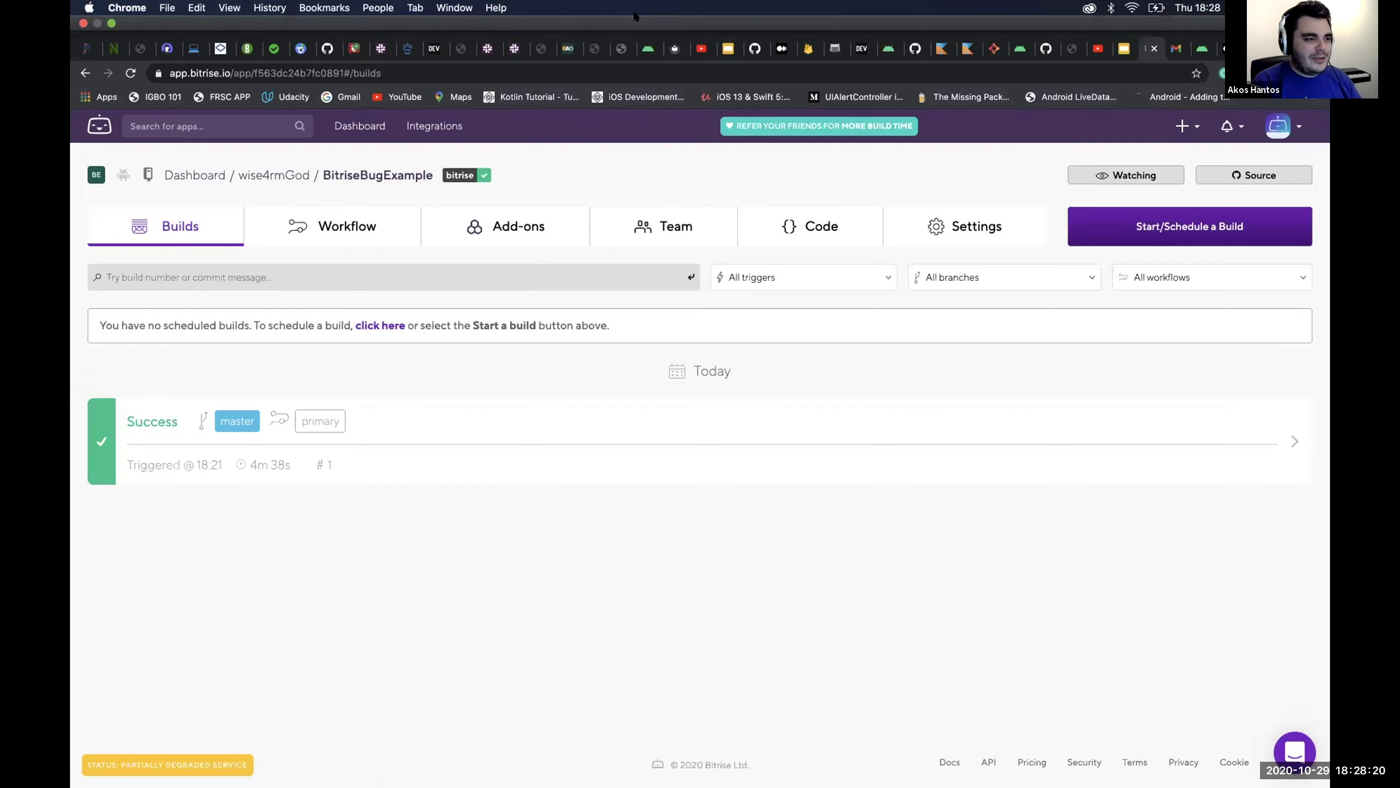
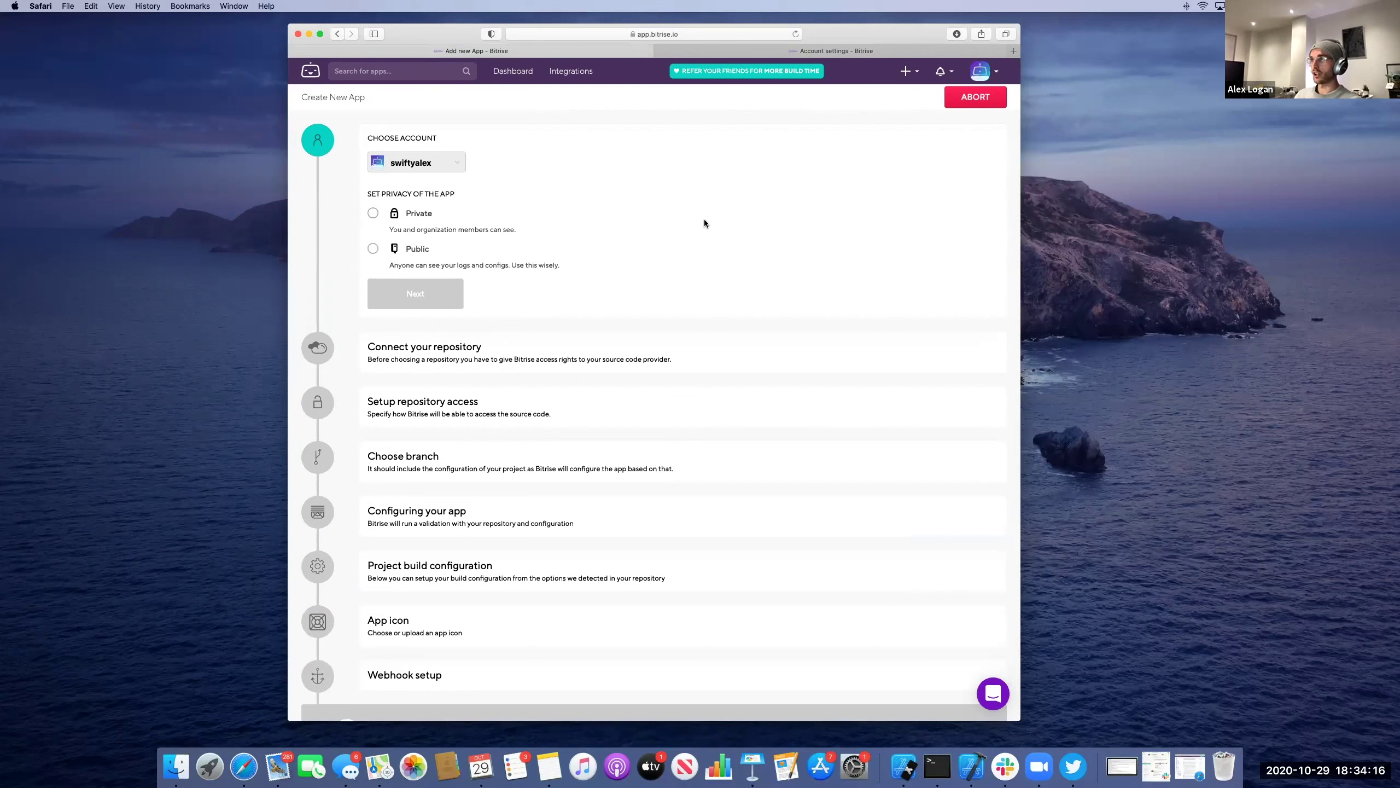
Step: Make the app private and link the Marvel-Search GitHub repo with an auto-added SSH key
{"action": "left_click", "coordinate": [377, 212]}
{"action": "left_click", "coordinate": [406, 287]}
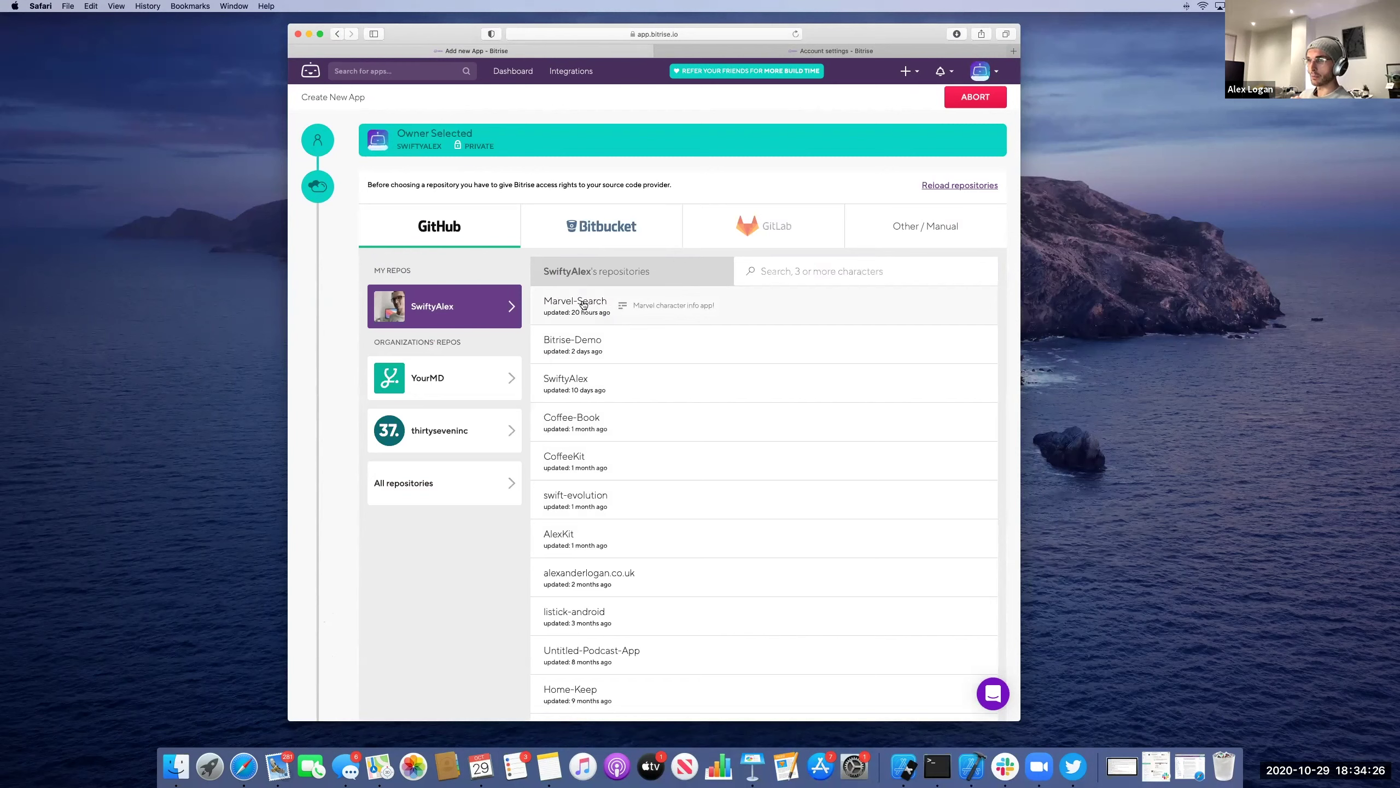
{"action": "left_click", "coordinate": [583, 305]}
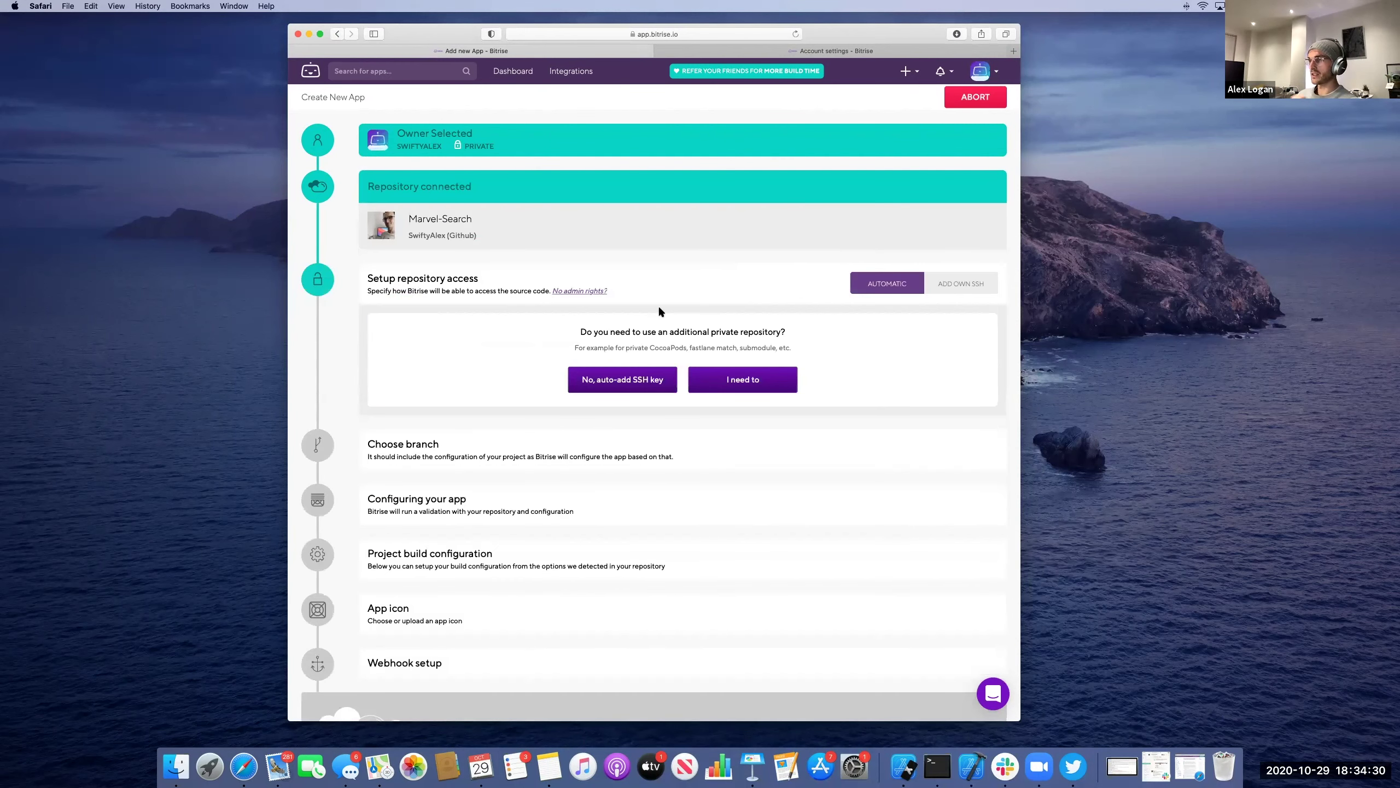
{"action": "left_click", "coordinate": [640, 371]}
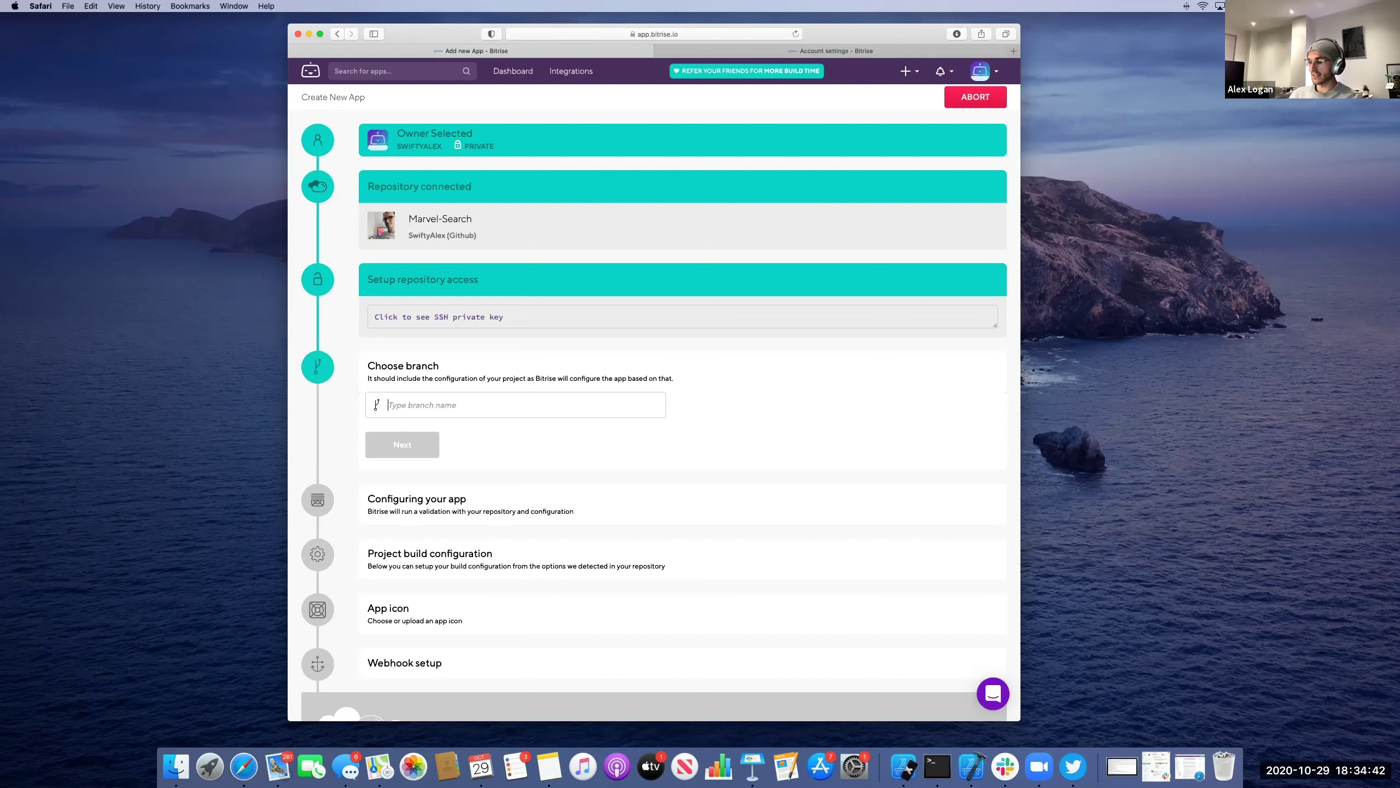
Step: Scan the main branch so Bitrise detects Marvel Search.xcodeproj and its two schemes
{"action": "type", "text": "main"}
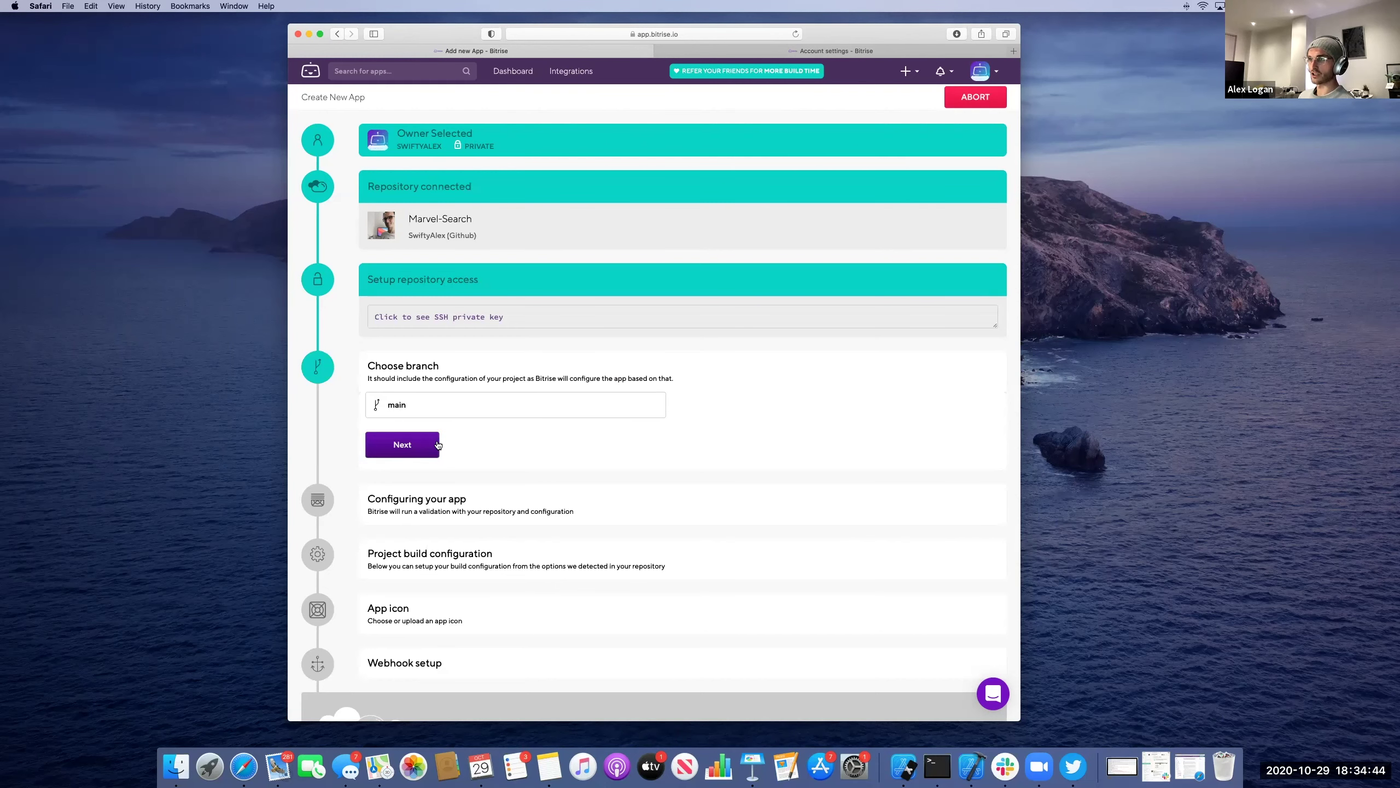
{"action": "left_click", "coordinate": [438, 445]}
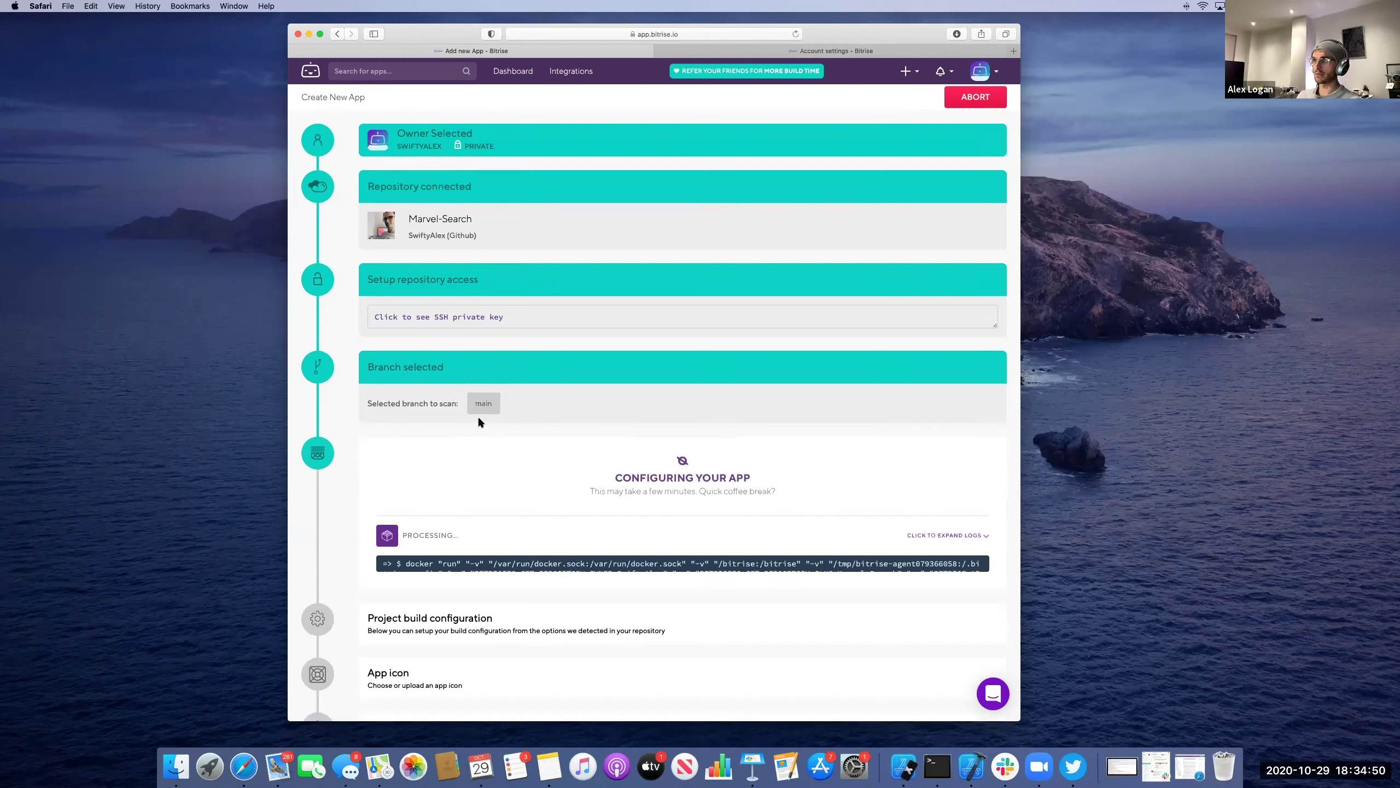
{"action": "scroll", "coordinate": [553, 403], "scroll_direction": "down", "scroll_amount": 1}
{"action": "scroll", "coordinate": [556, 408], "scroll_direction": "up", "scroll_amount": 1}
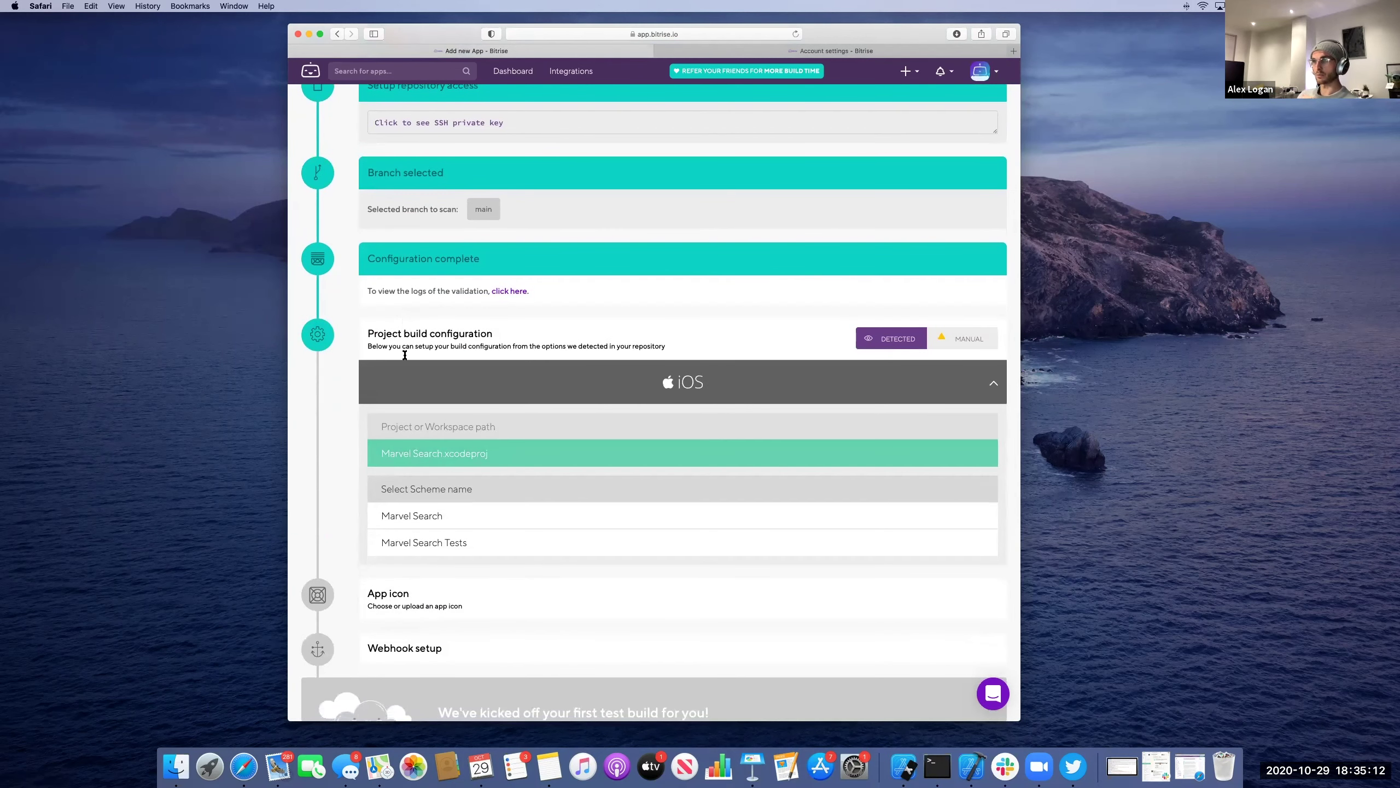
Step: Choose the Marvel Search scheme and the app-store export method
{"action": "left_click_drag", "start_coordinate": [371, 331], "coordinate": [702, 358]}
{"action": "left_click", "coordinate": [699, 385]}
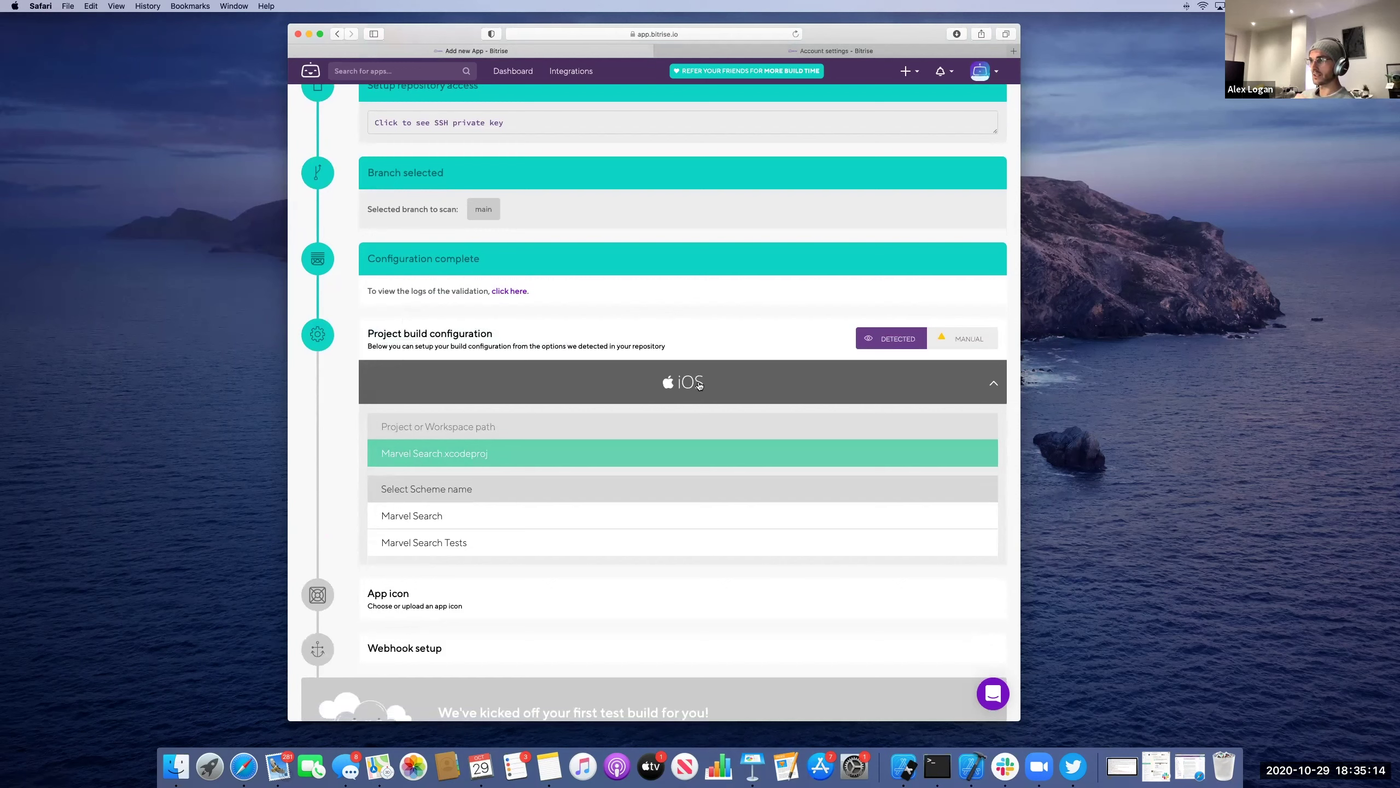
{"action": "left_click", "coordinate": [457, 511]}
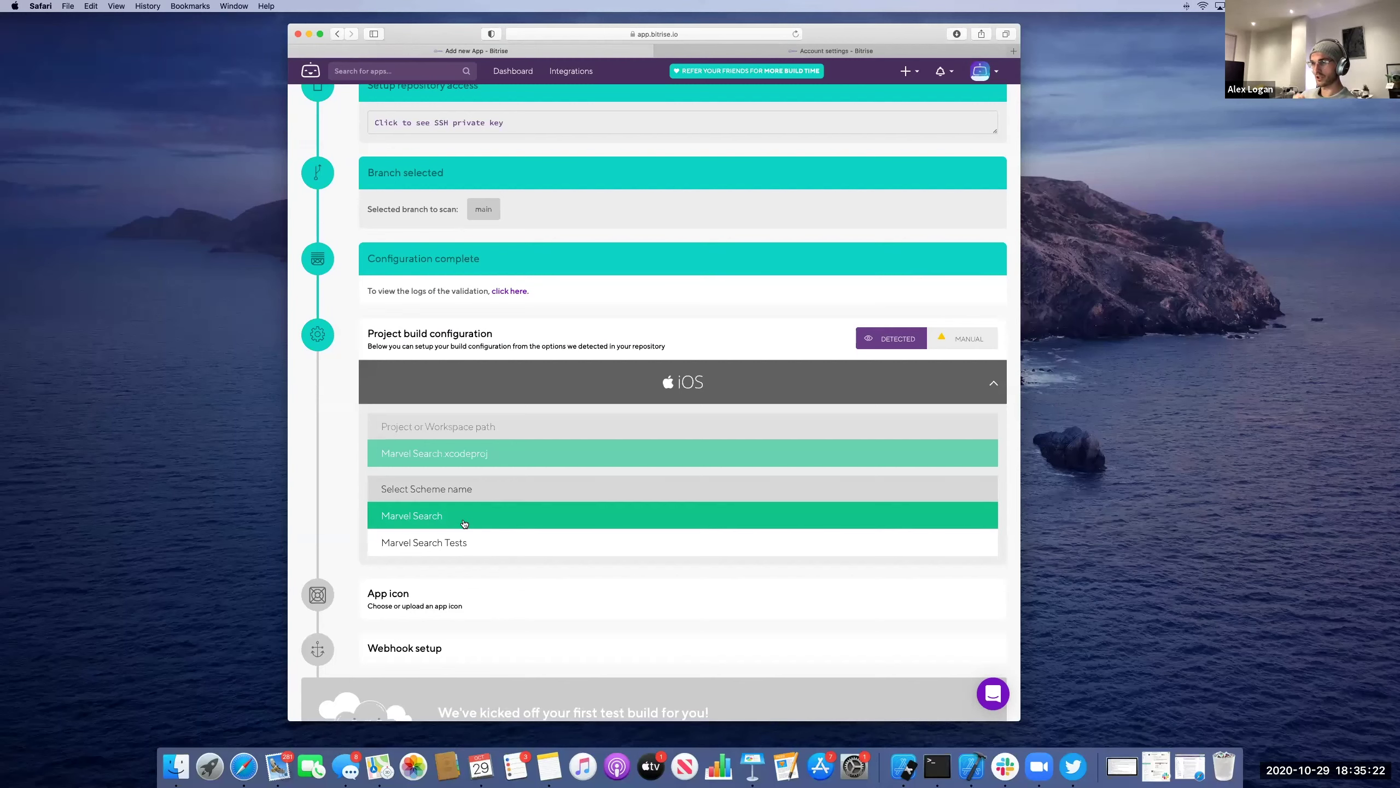
{"action": "left_click", "coordinate": [465, 518]}
{"action": "scroll", "coordinate": [464, 524], "scroll_direction": "down", "scroll_amount": 2}
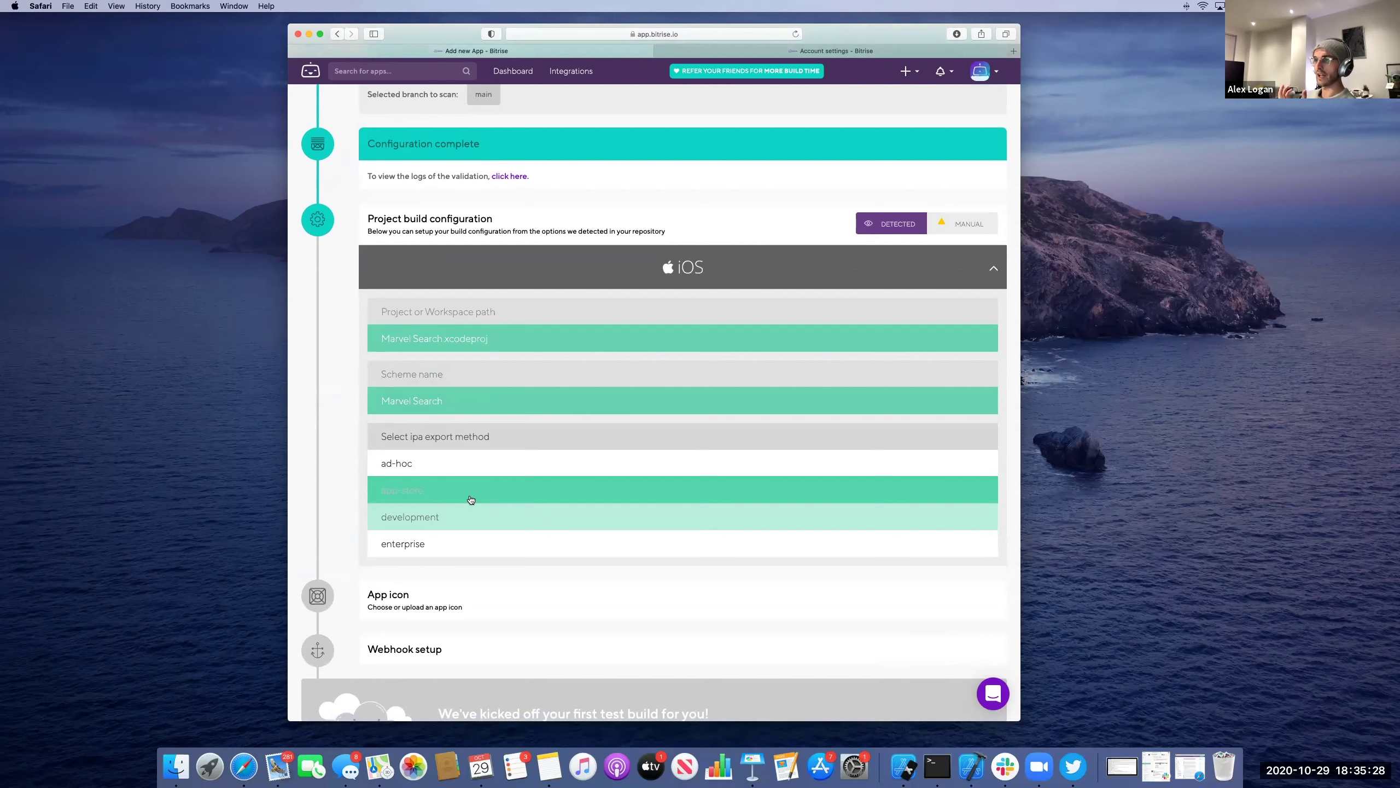
{"action": "left_click", "coordinate": [408, 480]}
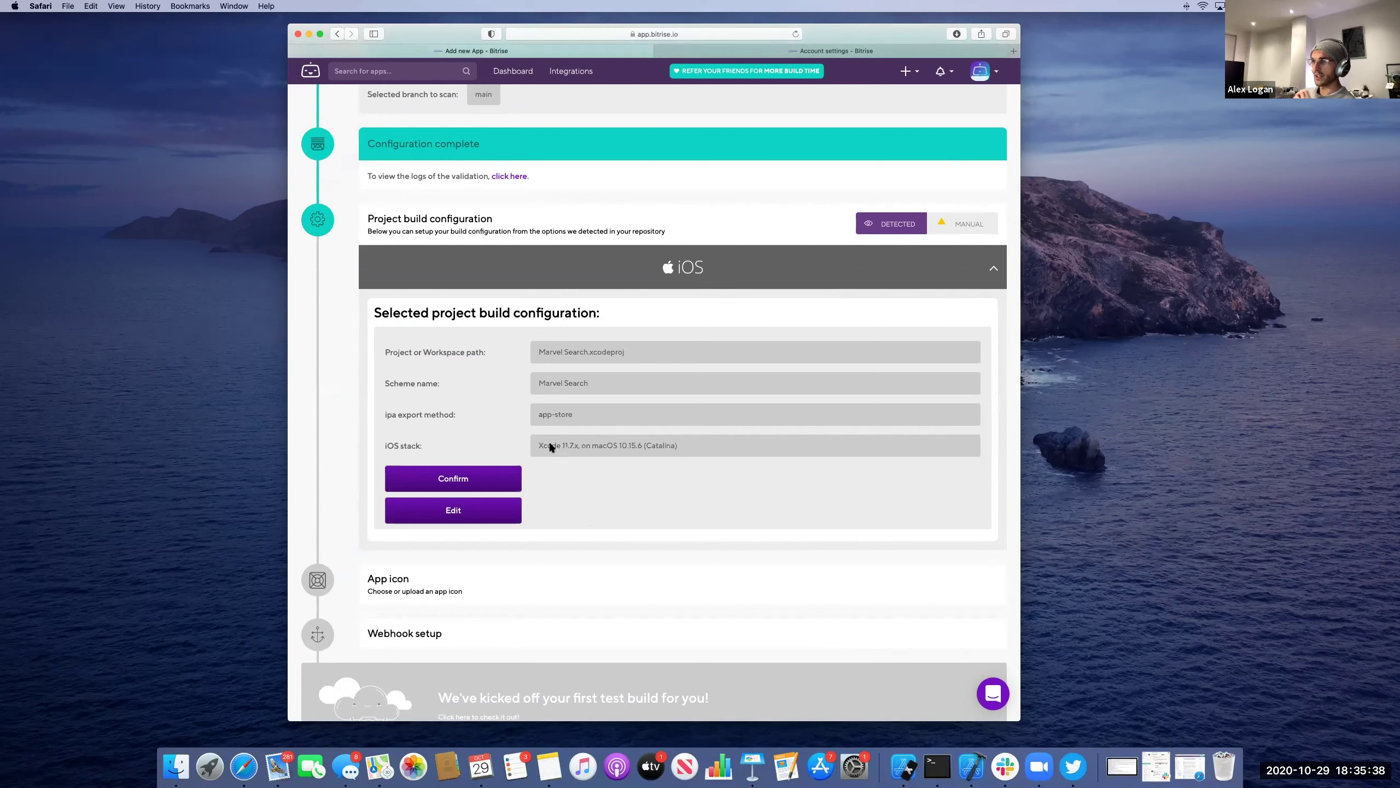
Step: Switch the build stack to Xcode 12.2.x on macOS 10.15.6 and confirm the configuration
{"action": "left_click", "coordinate": [510, 513]}
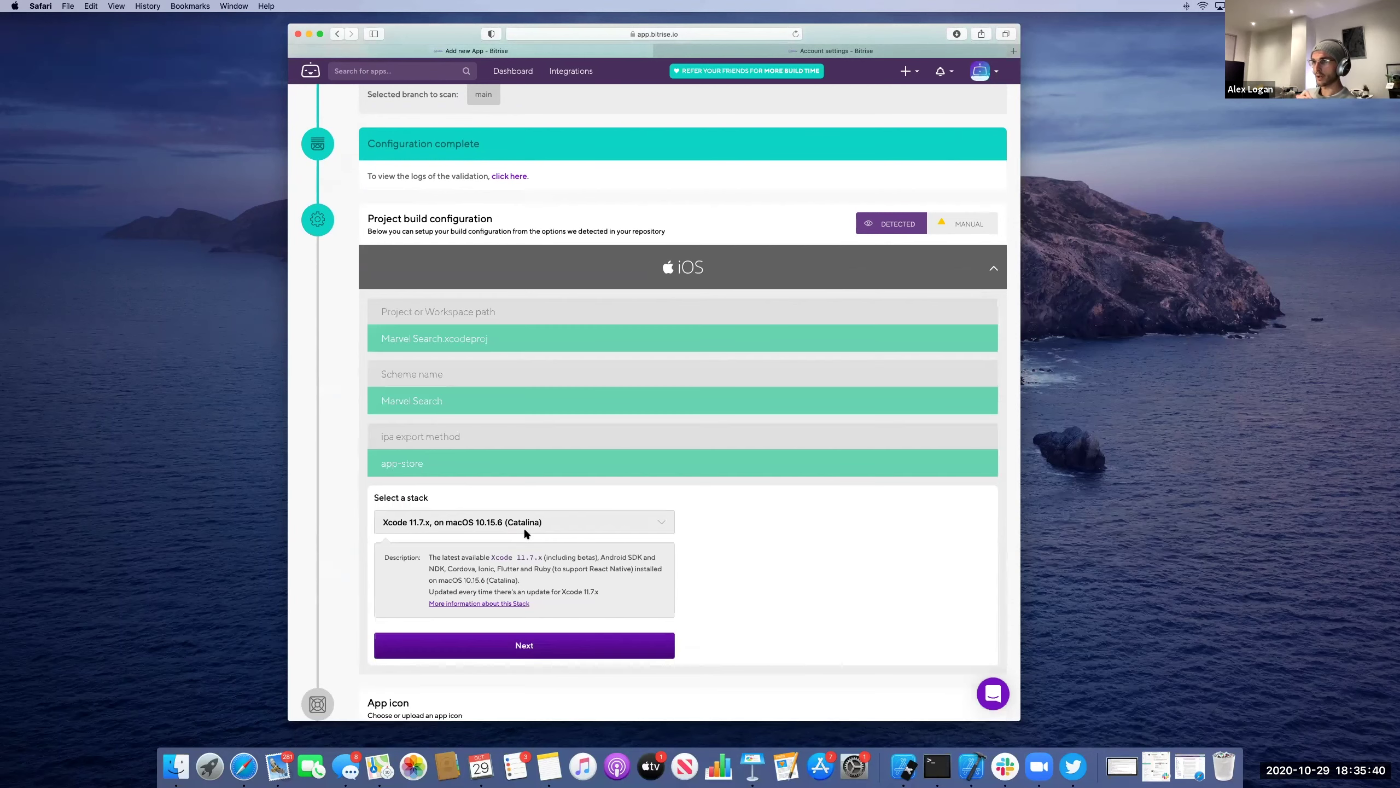
{"action": "scroll", "coordinate": [523, 527], "scroll_direction": "down", "scroll_amount": 2}
{"action": "left_click", "coordinate": [498, 471]}
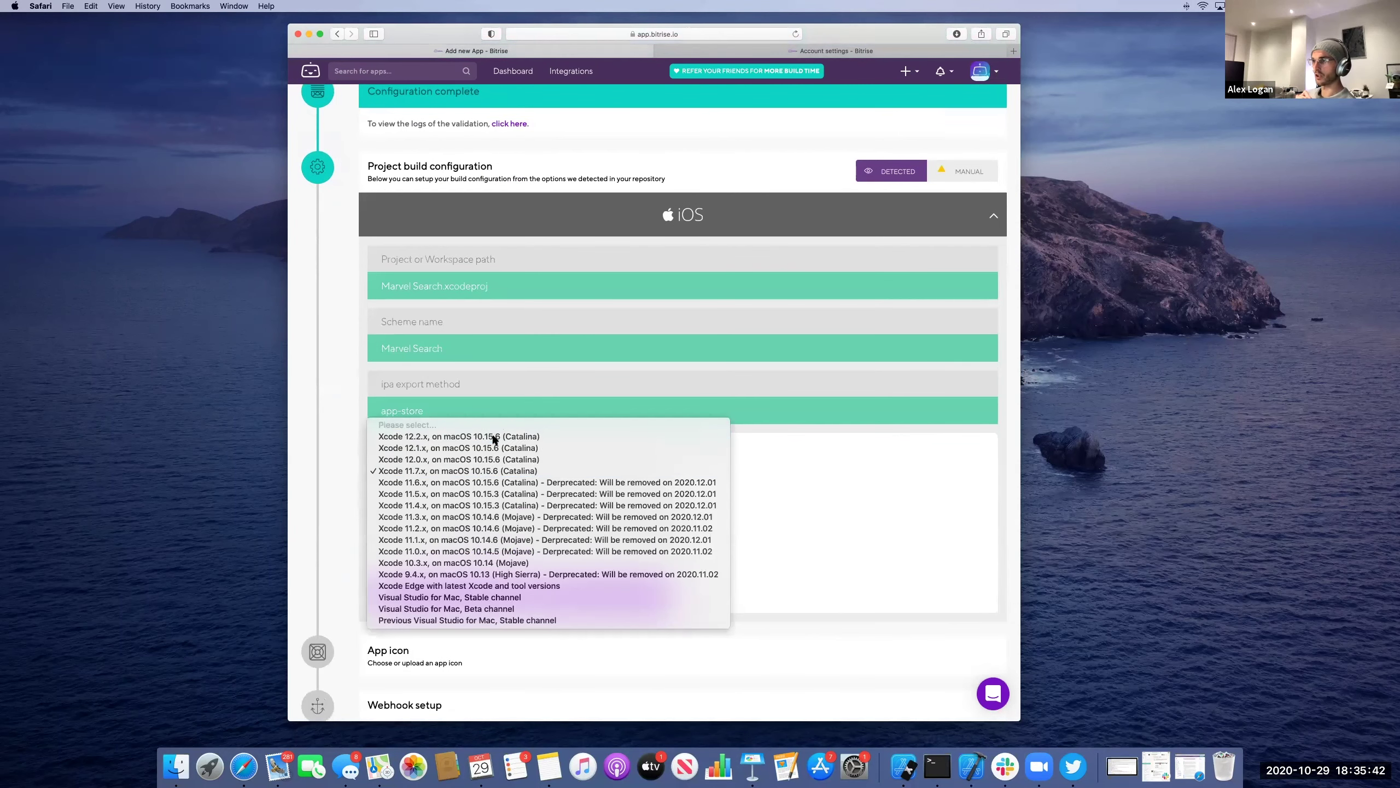
{"action": "left_click", "coordinate": [494, 437]}
{"action": "left_click", "coordinate": [534, 594]}
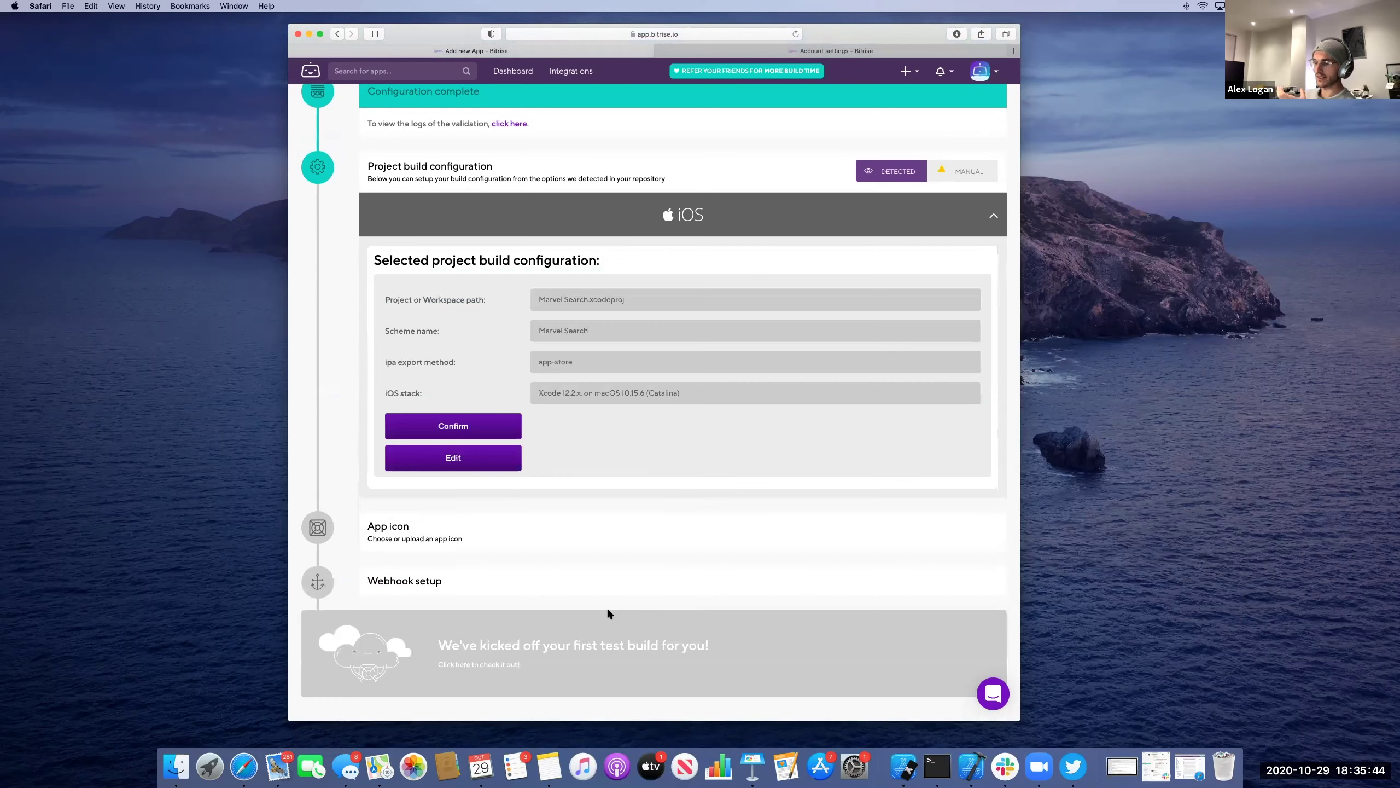
{"action": "left_click", "coordinate": [483, 425]}
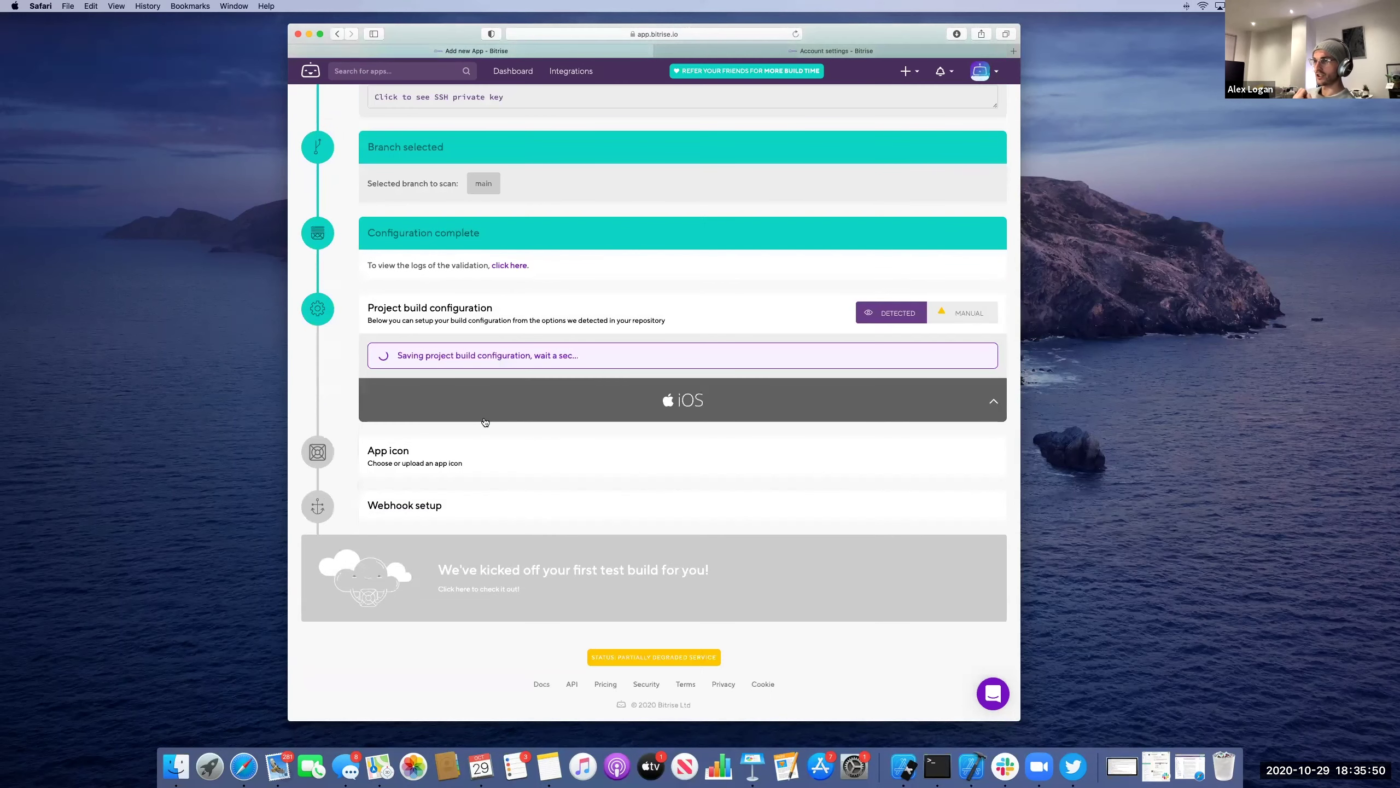
Step: Use the detected Captain America icon from the app as the Bitrise app icon
{"action": "scroll", "coordinate": [468, 431], "scroll_direction": "down", "scroll_amount": 3}
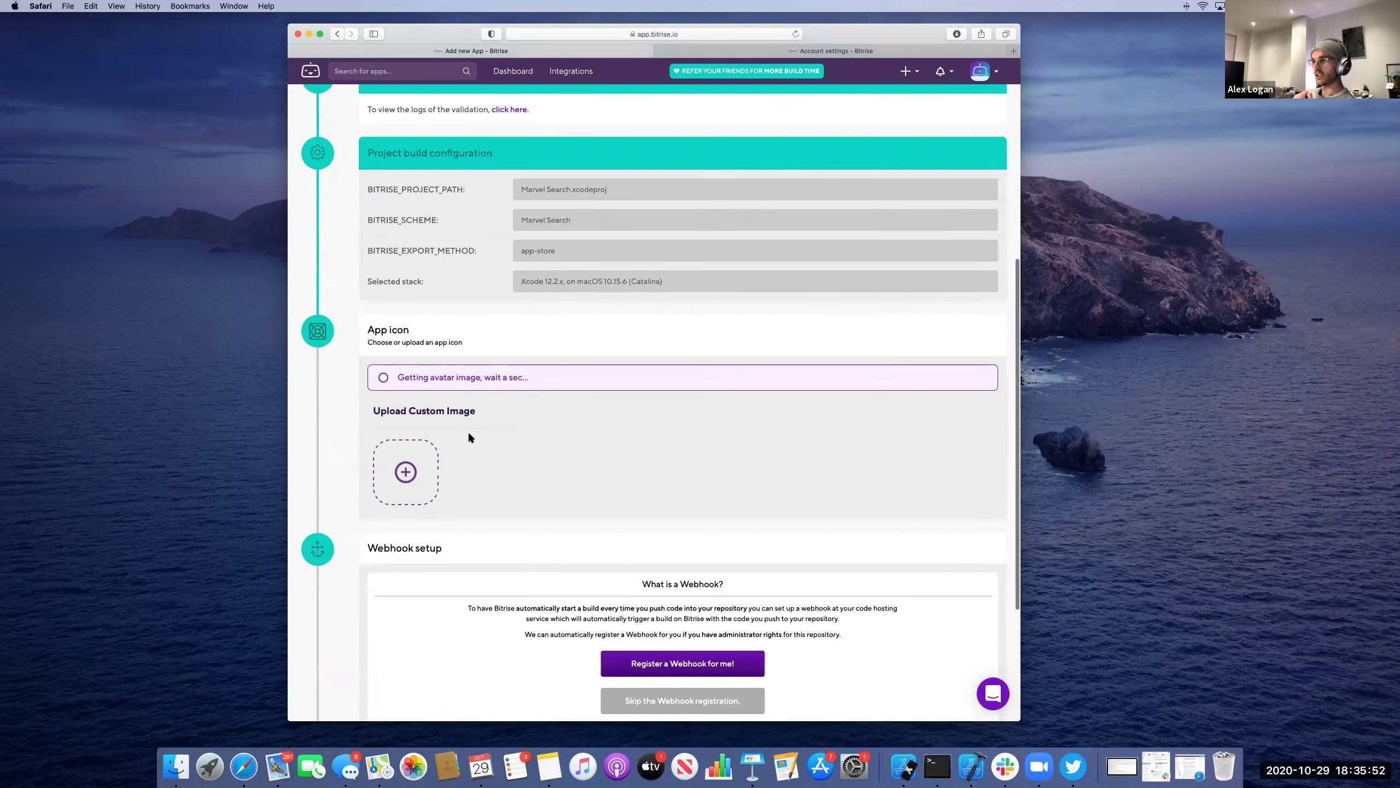
{"action": "scroll", "coordinate": [469, 427], "scroll_direction": "down", "scroll_amount": 2}
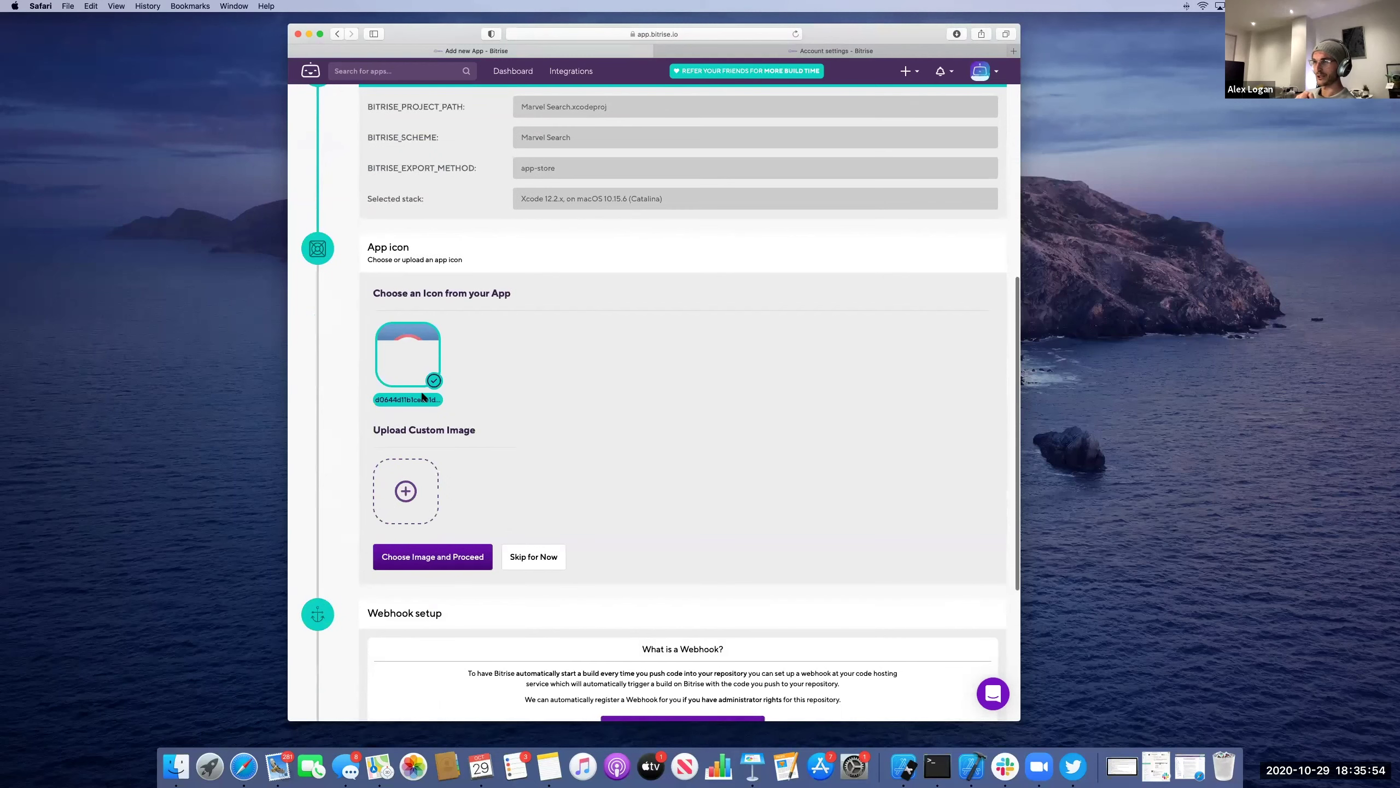
{"action": "scroll", "coordinate": [435, 442], "scroll_direction": "down", "scroll_amount": 1}
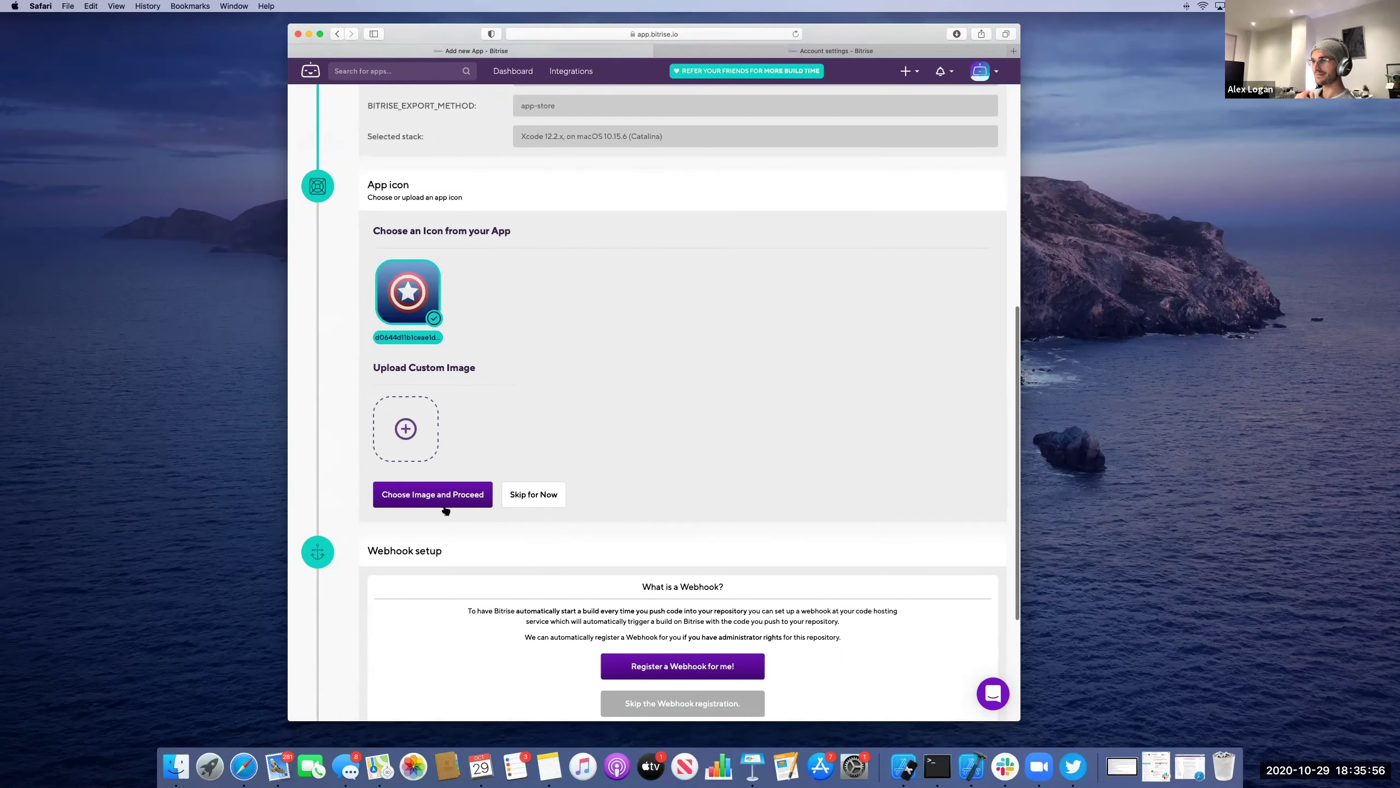
{"action": "left_click", "coordinate": [458, 490]}
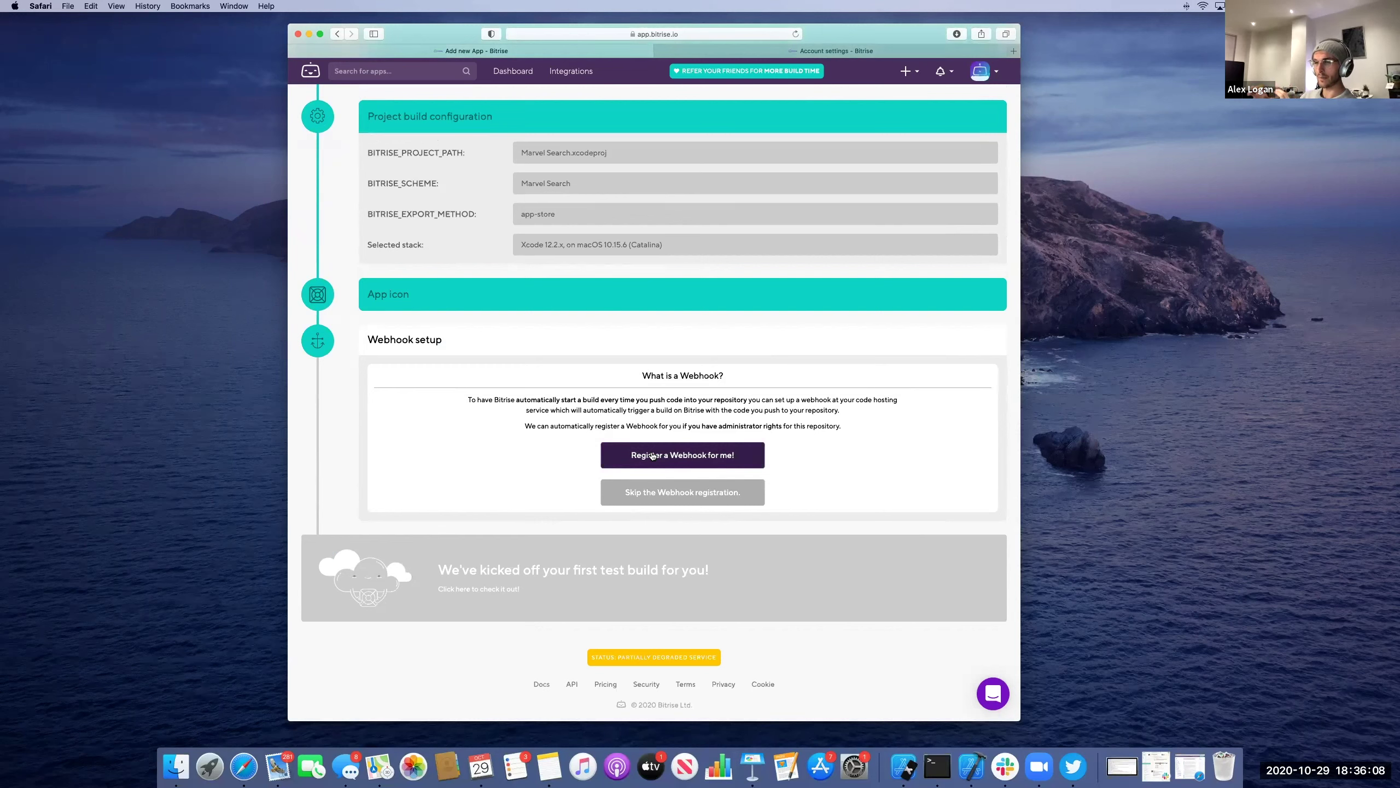
Step: Register the repository webhook and open test build #1 on the main branch
{"action": "left_click", "coordinate": [652, 455]}
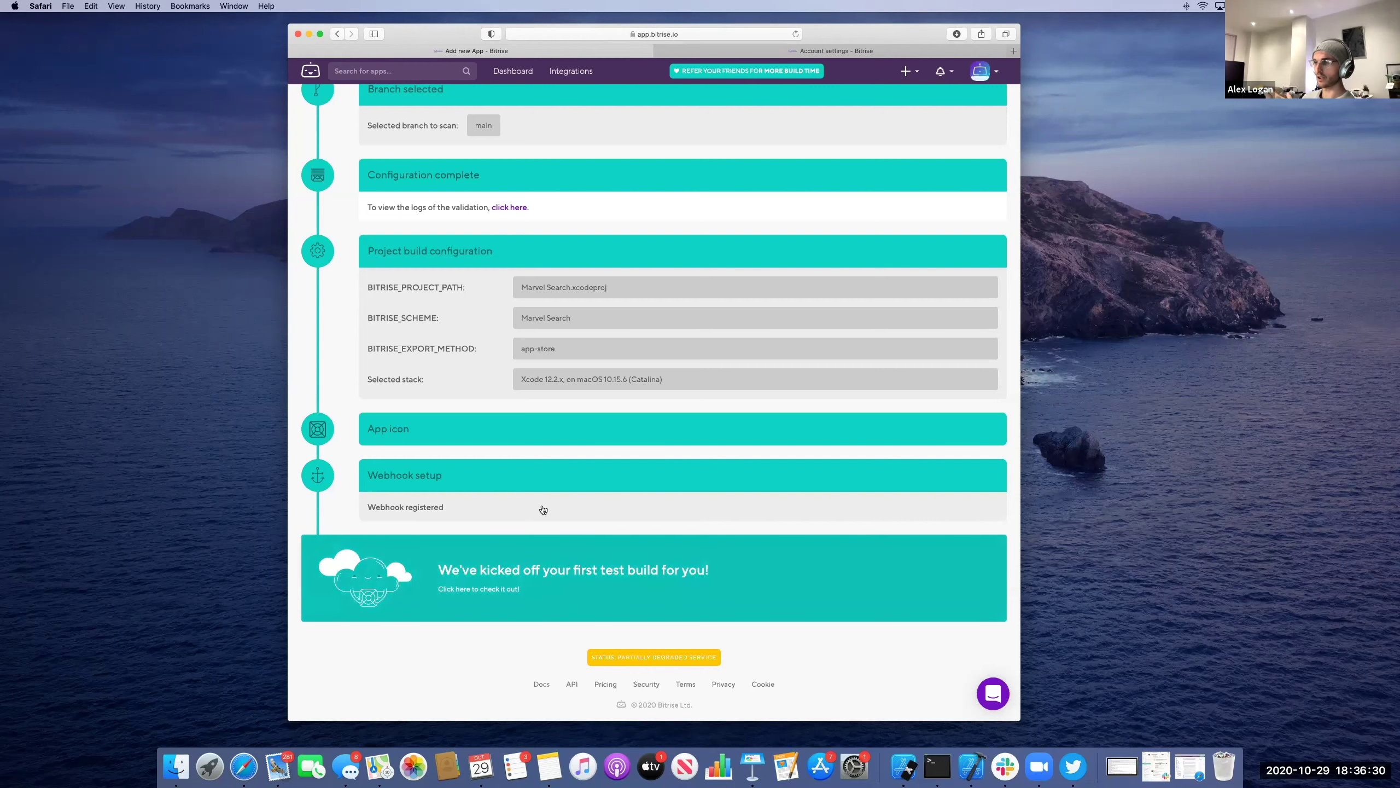
{"action": "left_click", "coordinate": [489, 551]}
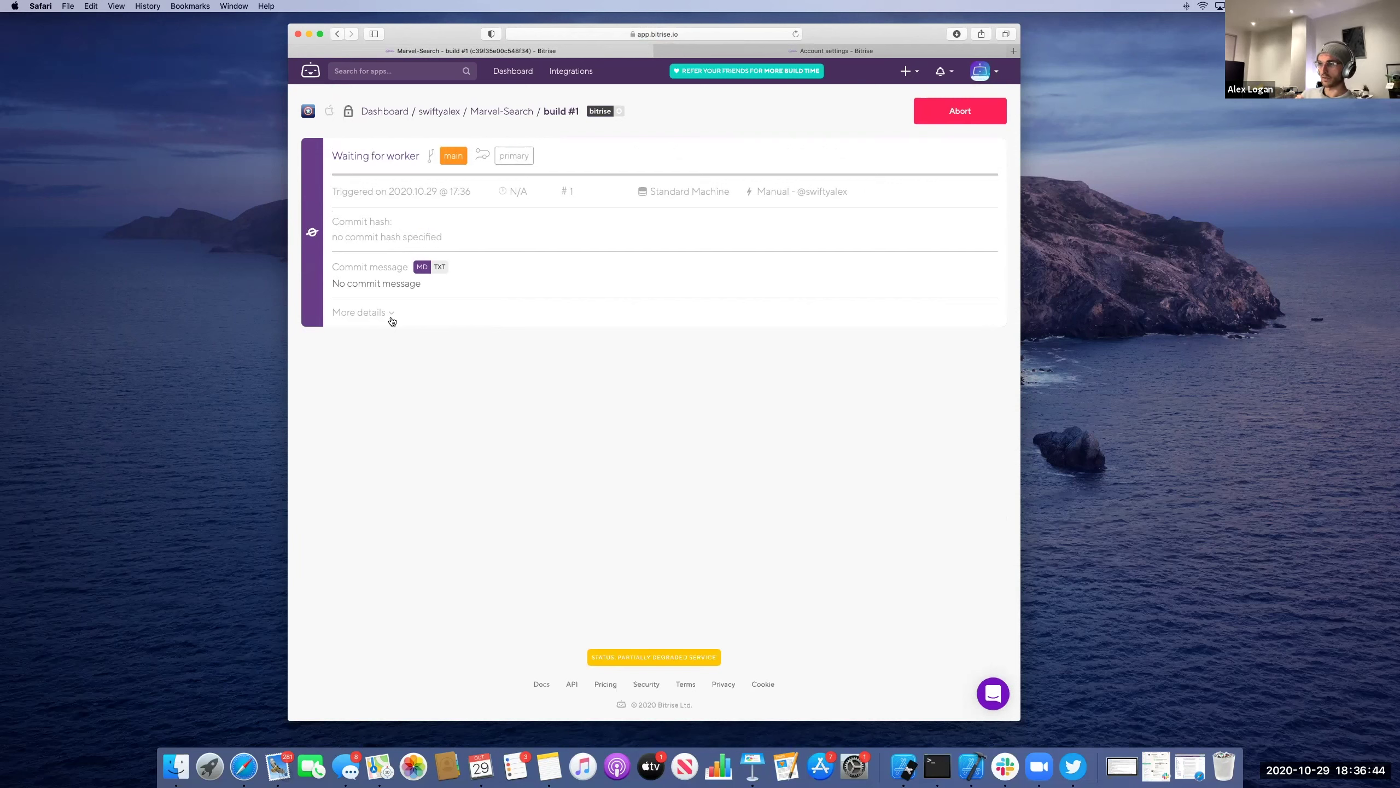
Step: View the Marvel-Search primary workflow in the Workflow Editor, then advance Keynote one slide
{"action": "left_click", "coordinate": [499, 111]}
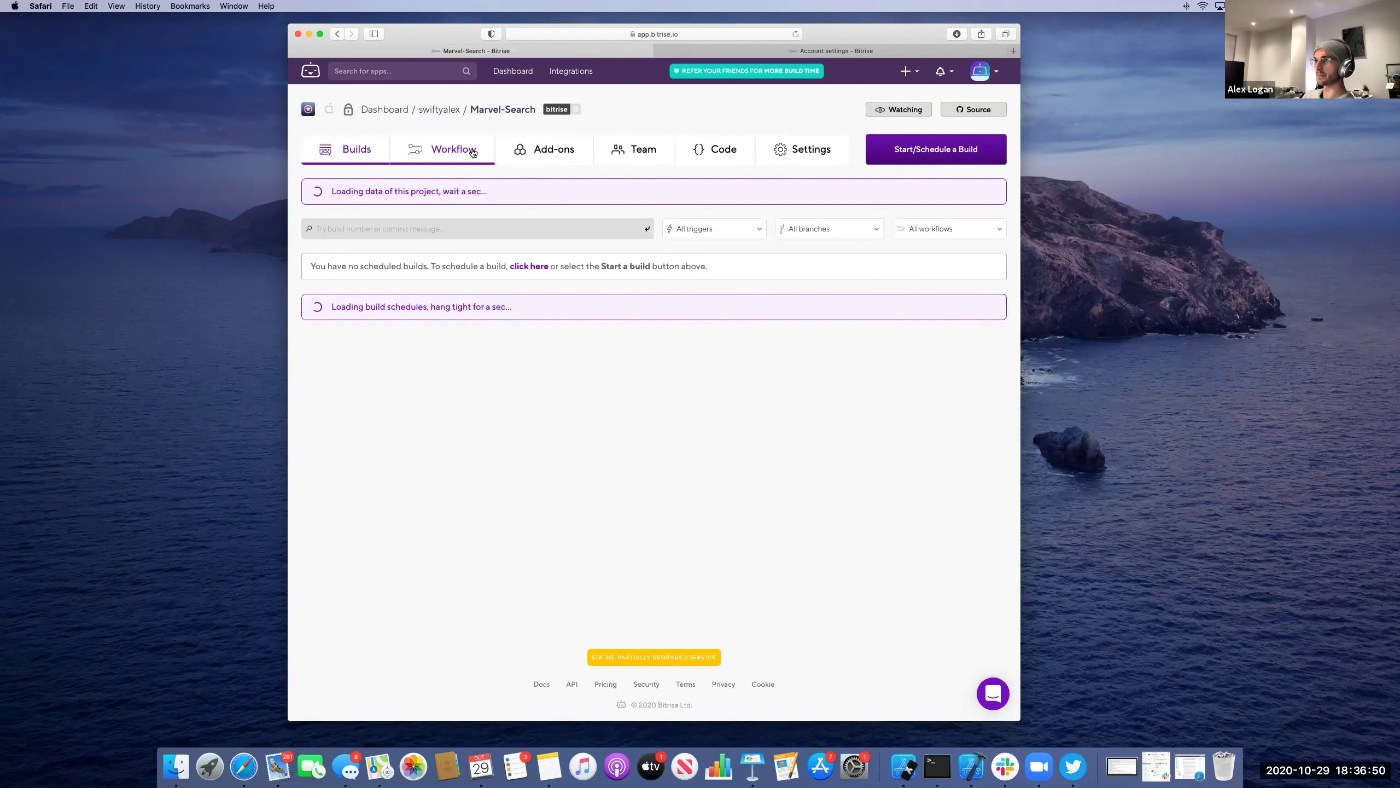
{"action": "left_click", "coordinate": [475, 151]}
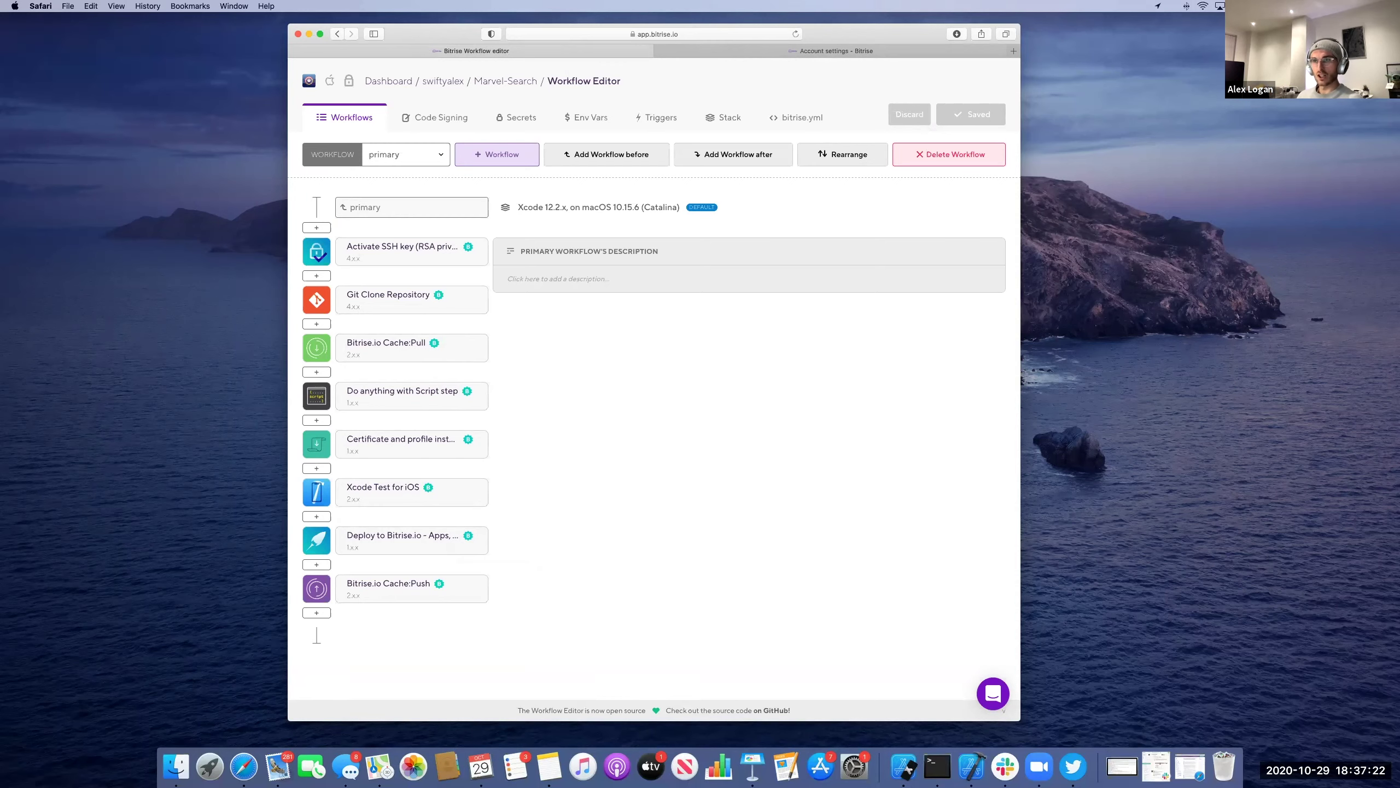
{"action": "key", "text": "super+Tab"}
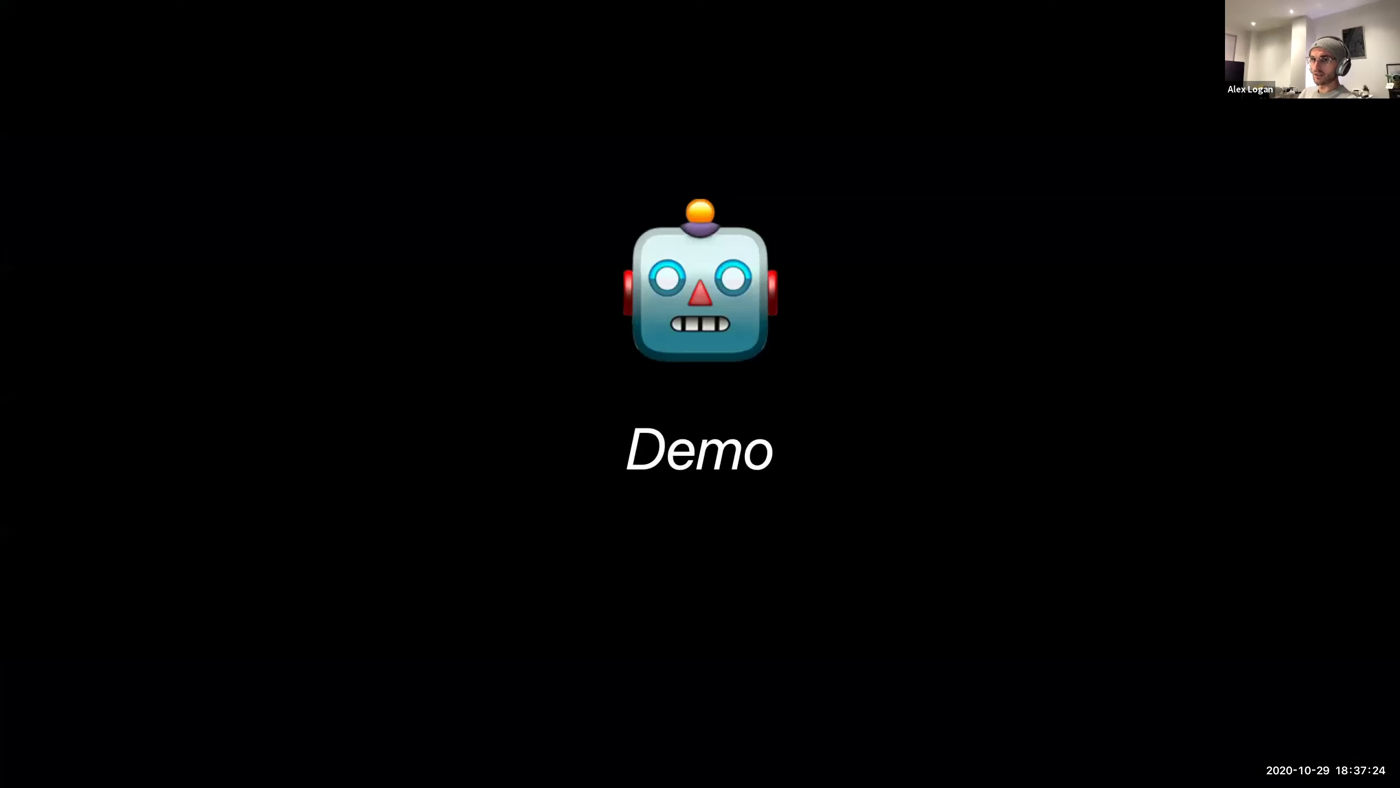
{"action": "key", "text": "Right"}
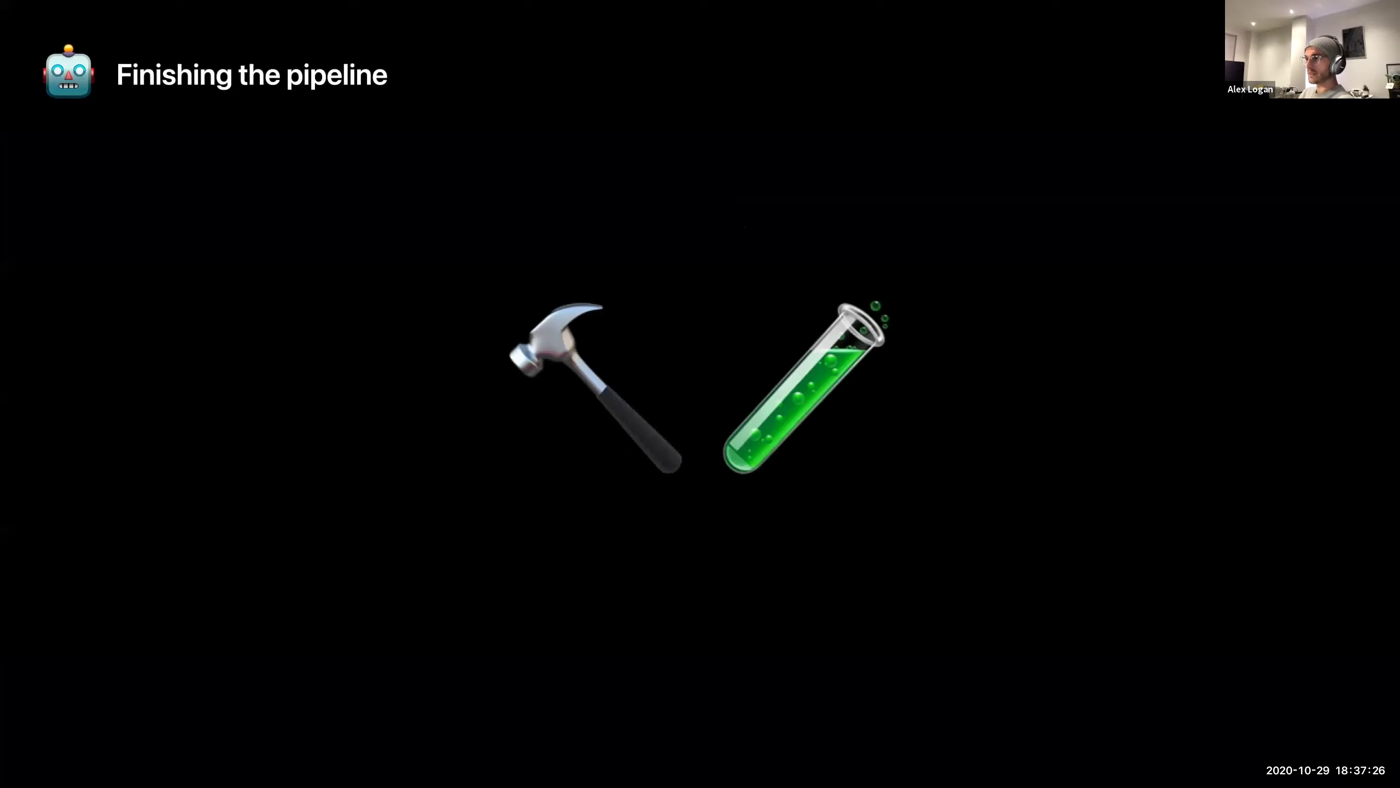
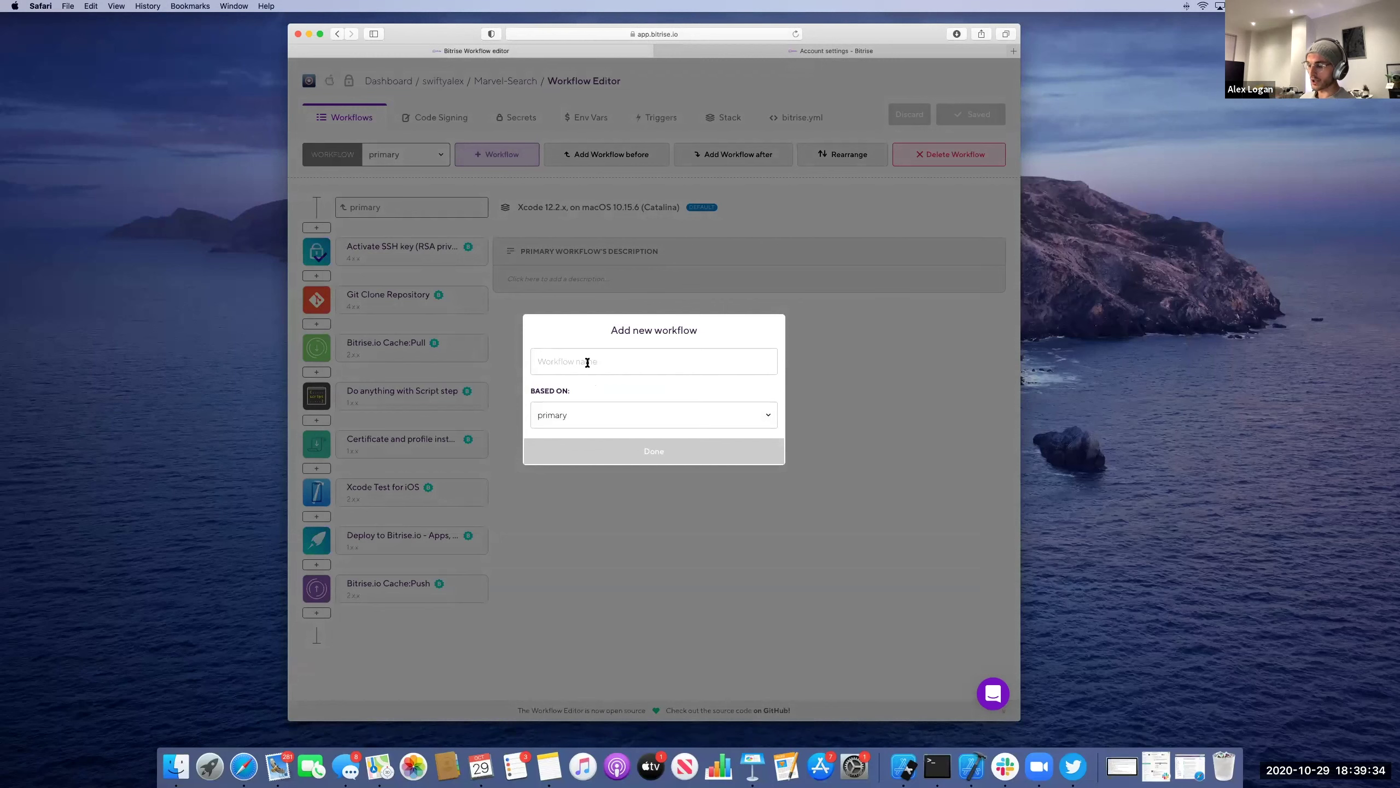
Step: Create a workflow named AppStoreConnect, based on the primary workflow
{"action": "type", "text": "A"}
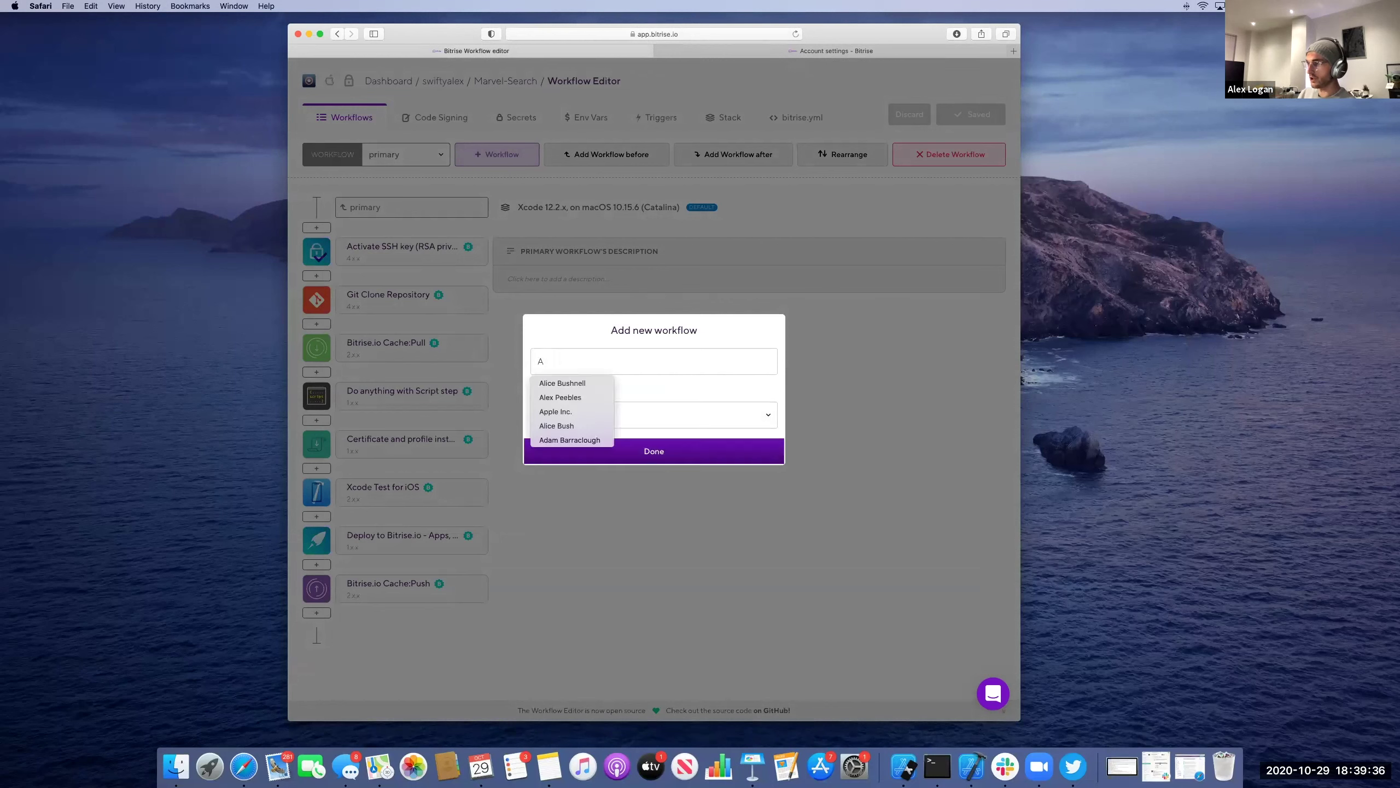
{"action": "type", "text": "ppStore"}
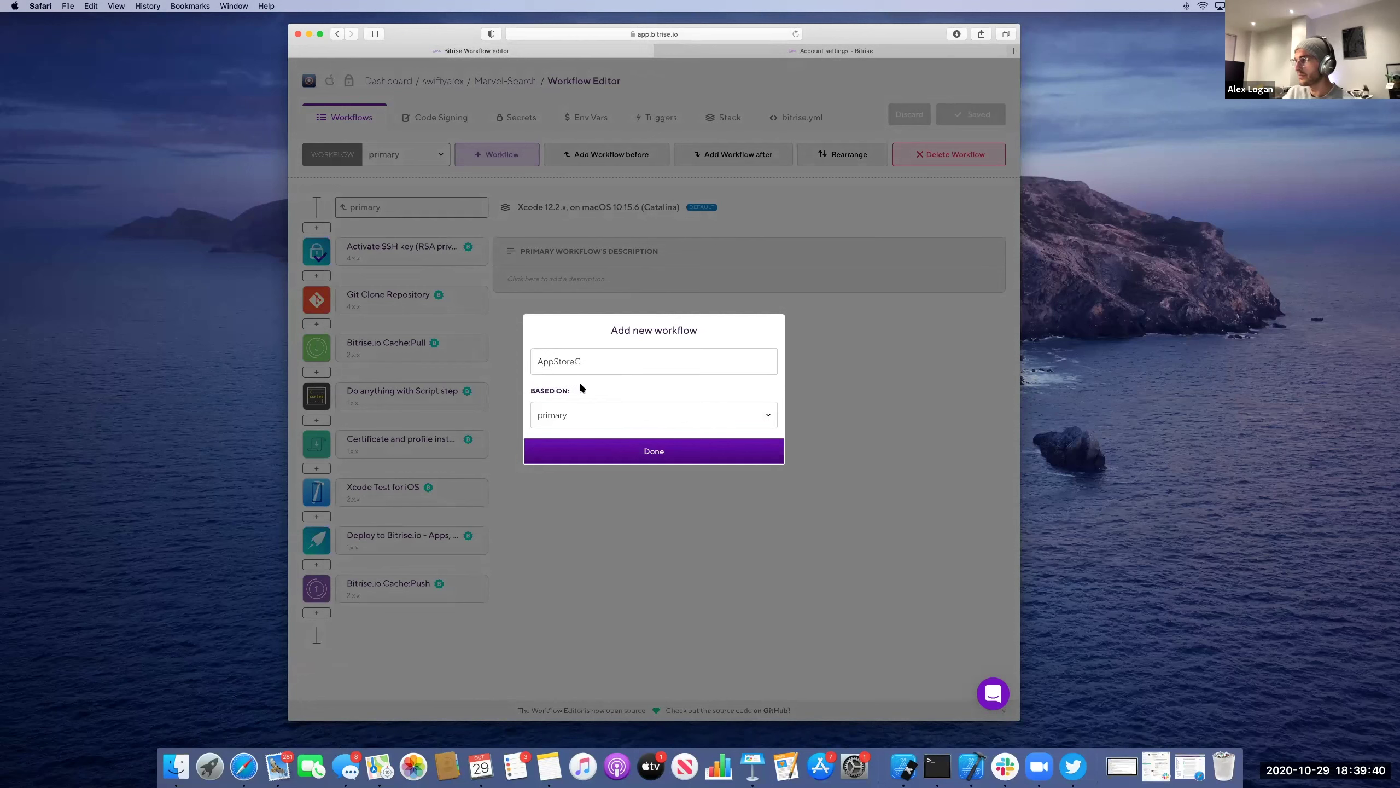
{"action": "type", "text": "C"}
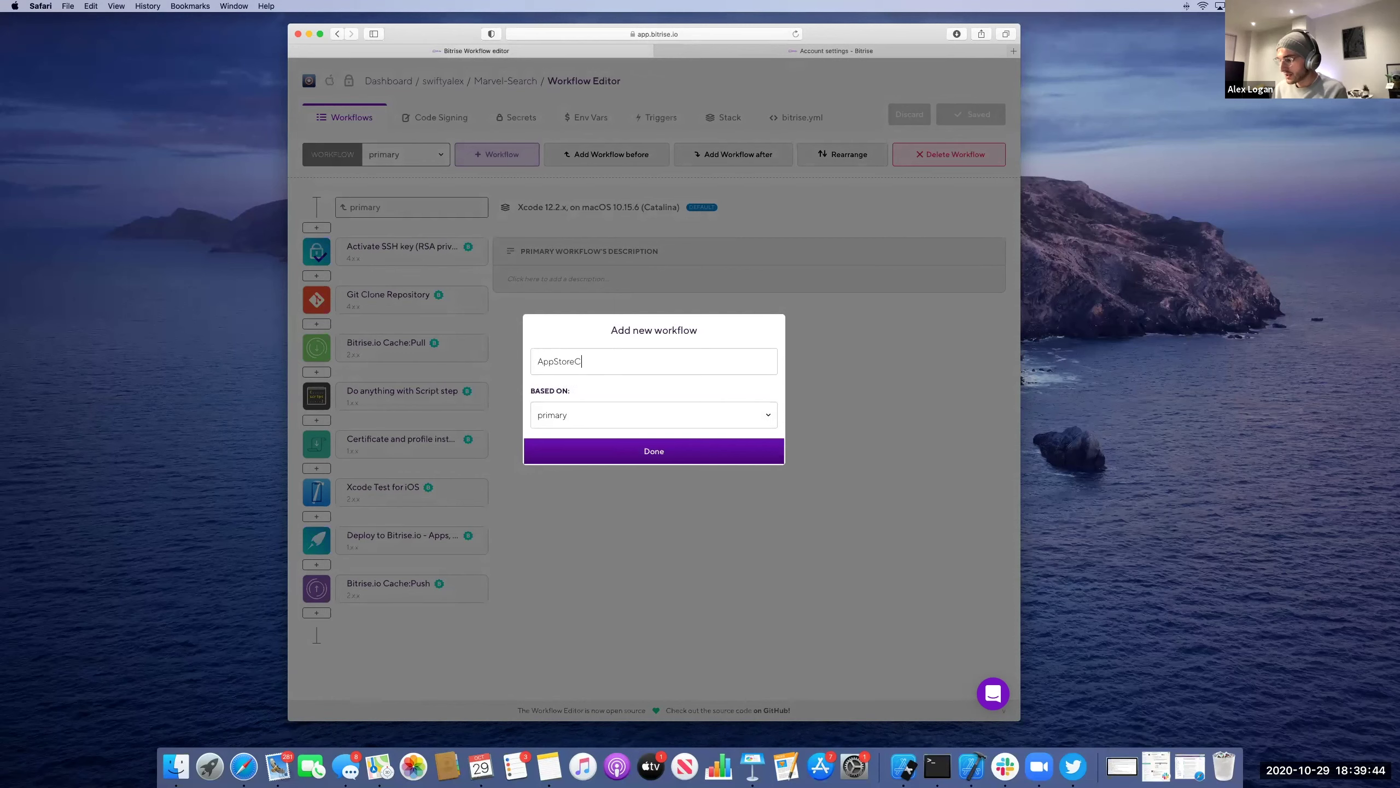
{"action": "type", "text": "onnect"}
{"action": "left_click", "coordinate": [621, 447]}
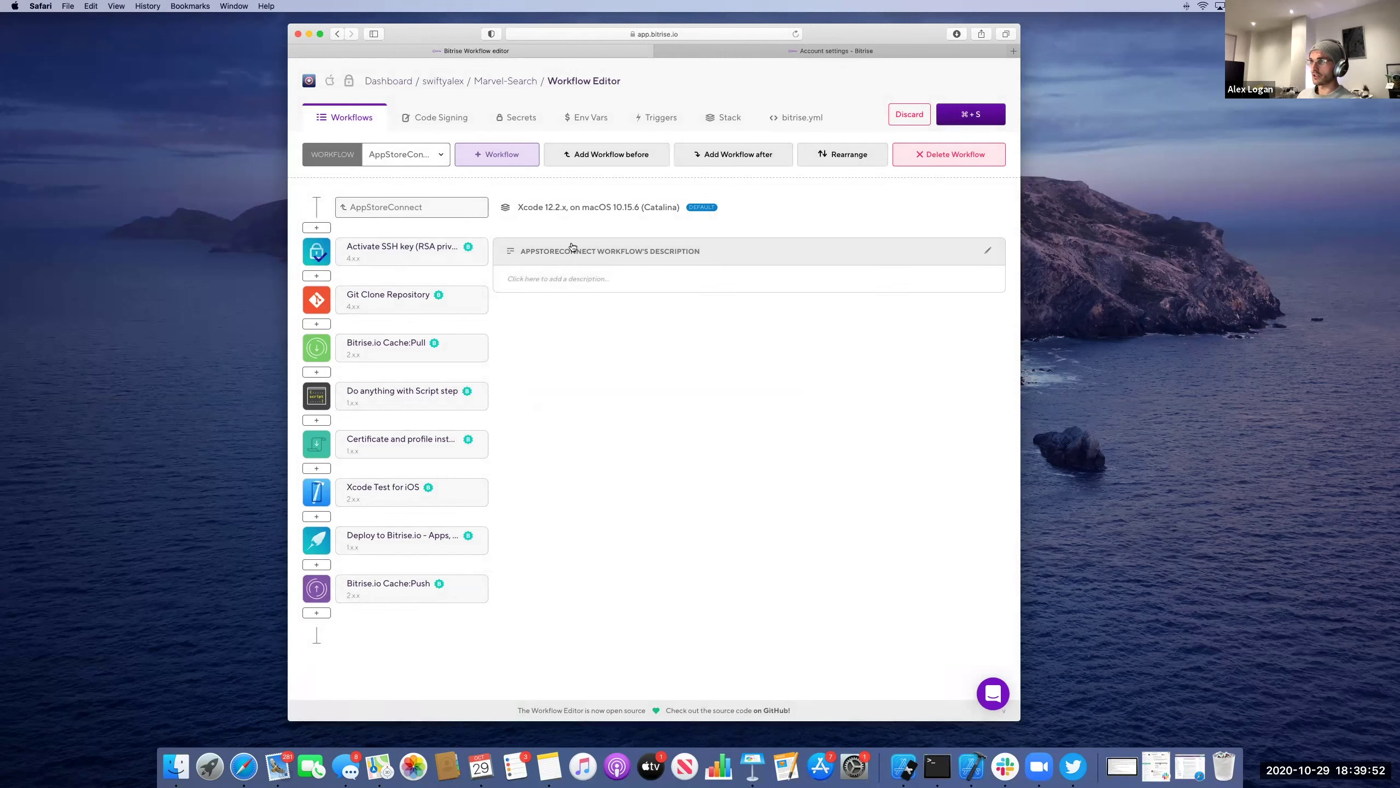
{"action": "left_click", "coordinate": [666, 122]}
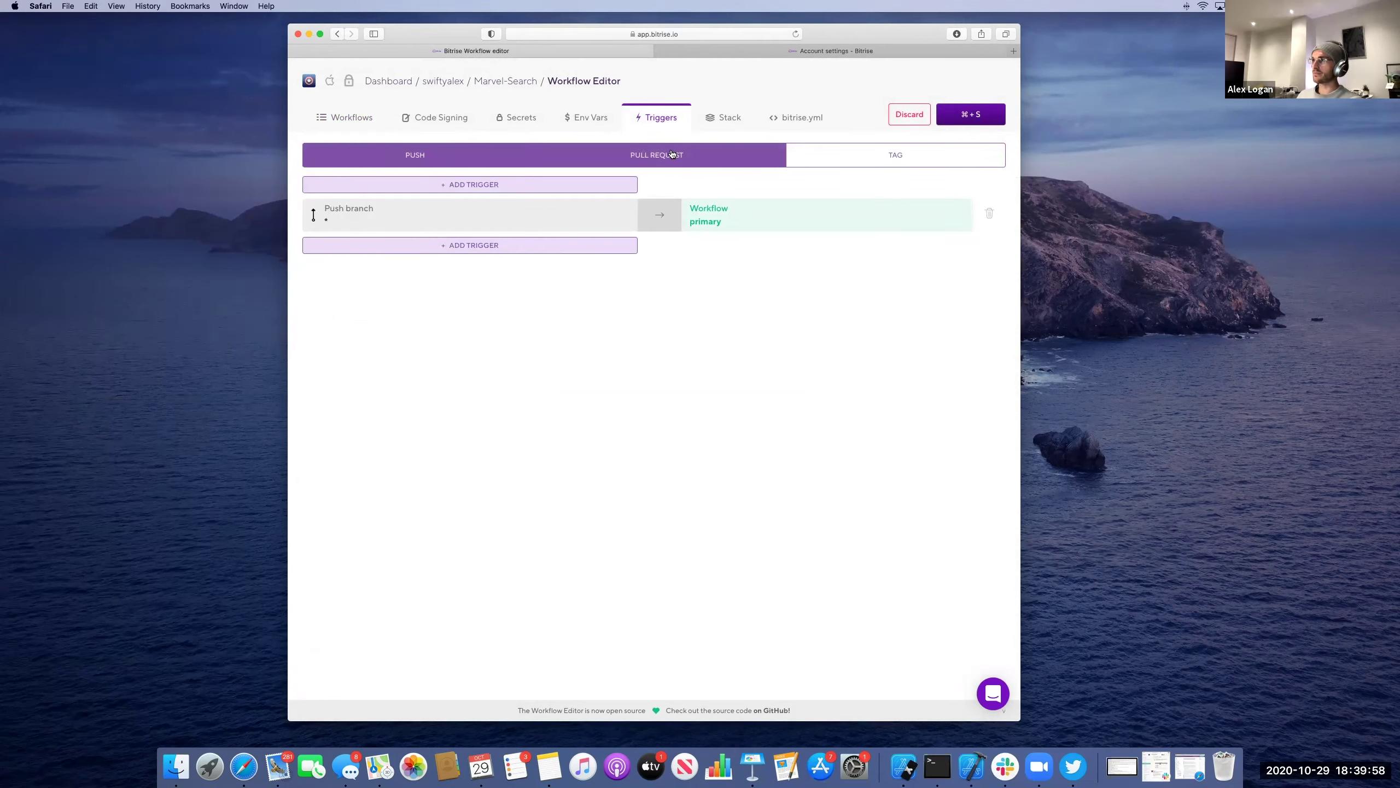
Step: Add a pull request trigger routing target branch main to AppStoreConnect and delete the * → primary trigger
{"action": "left_click", "coordinate": [604, 148]}
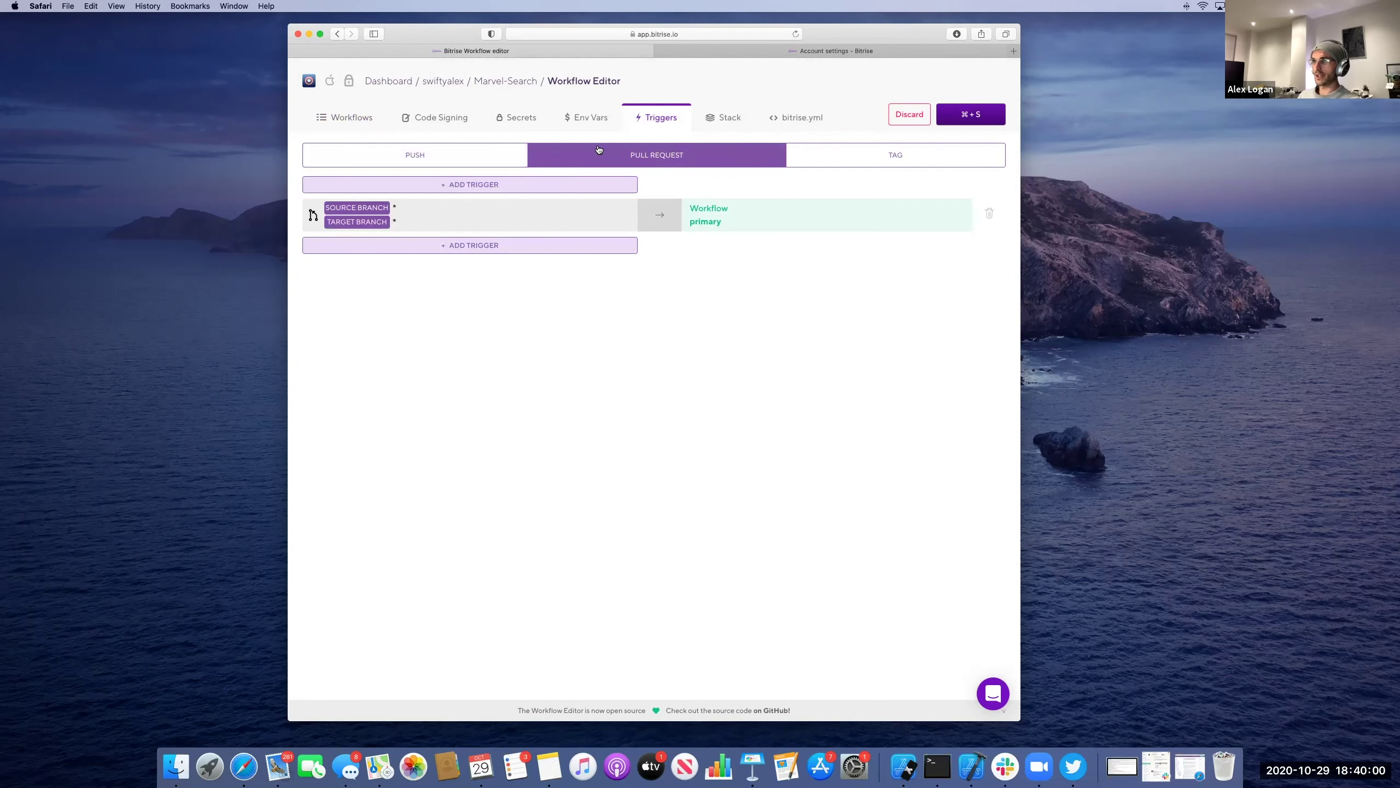
{"action": "left_click", "coordinate": [531, 185]}
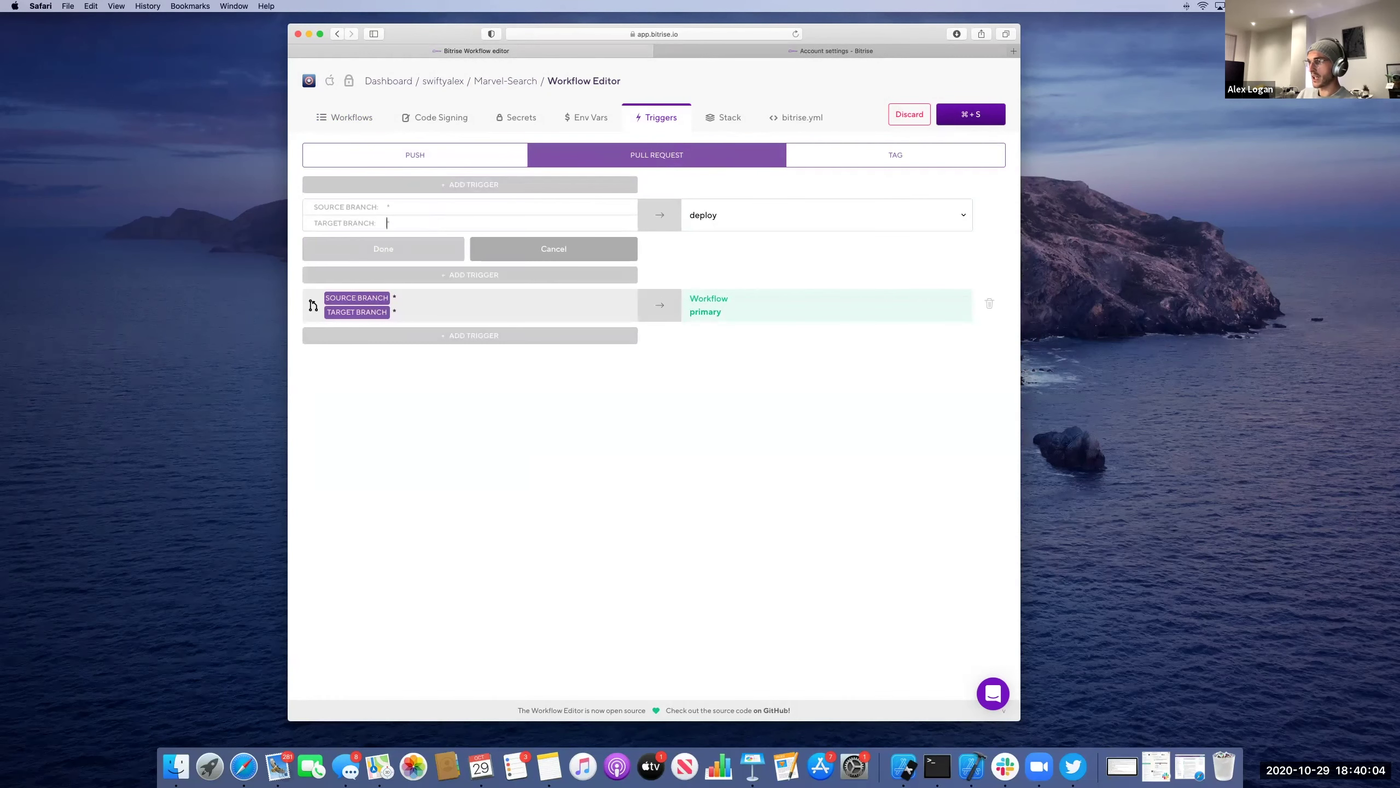
{"action": "left_click", "coordinate": [387, 223]}
{"action": "type", "text": "ms"}
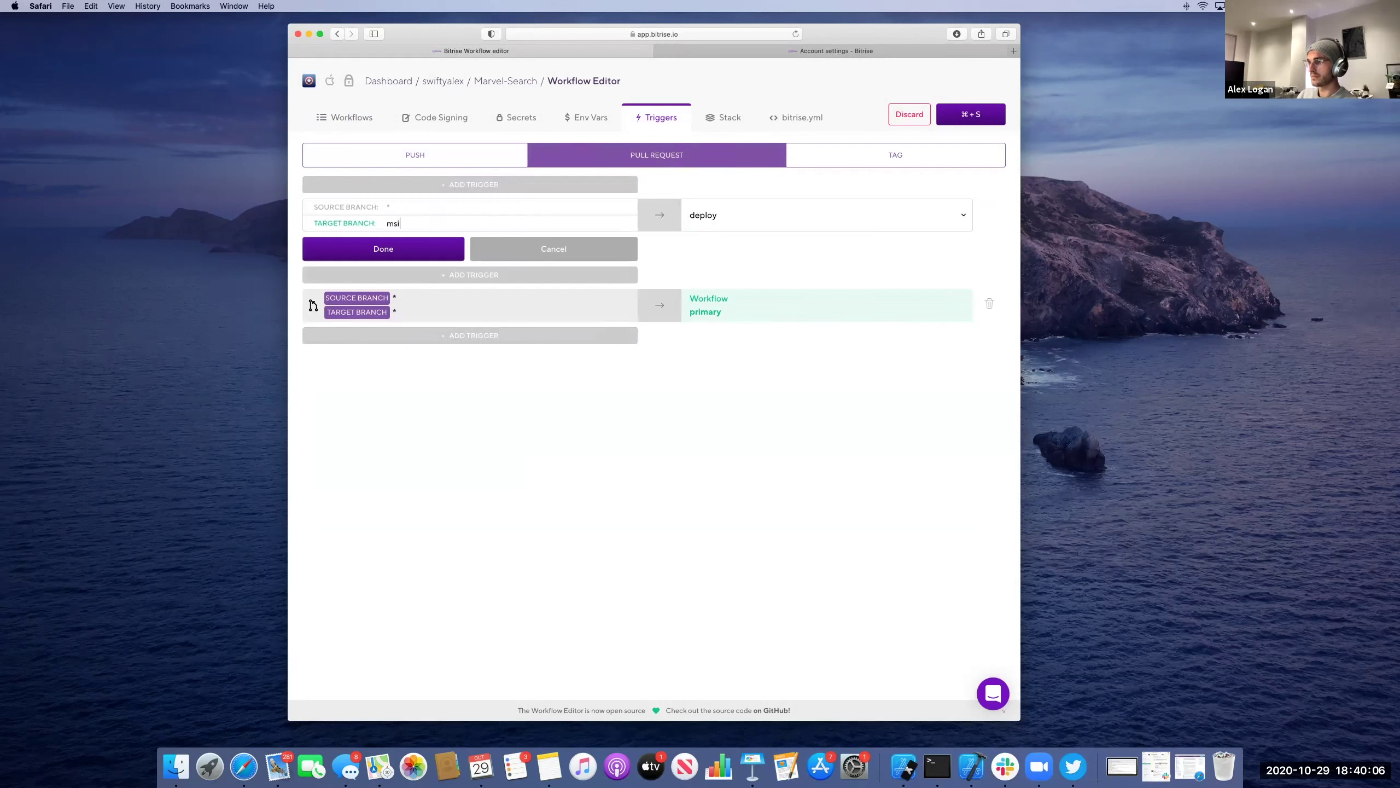
{"action": "type", "text": "i"}
{"action": "key", "text": "BackSpace"}
{"action": "key", "text": "BackSpace"}
{"action": "type", "text": "ain"}
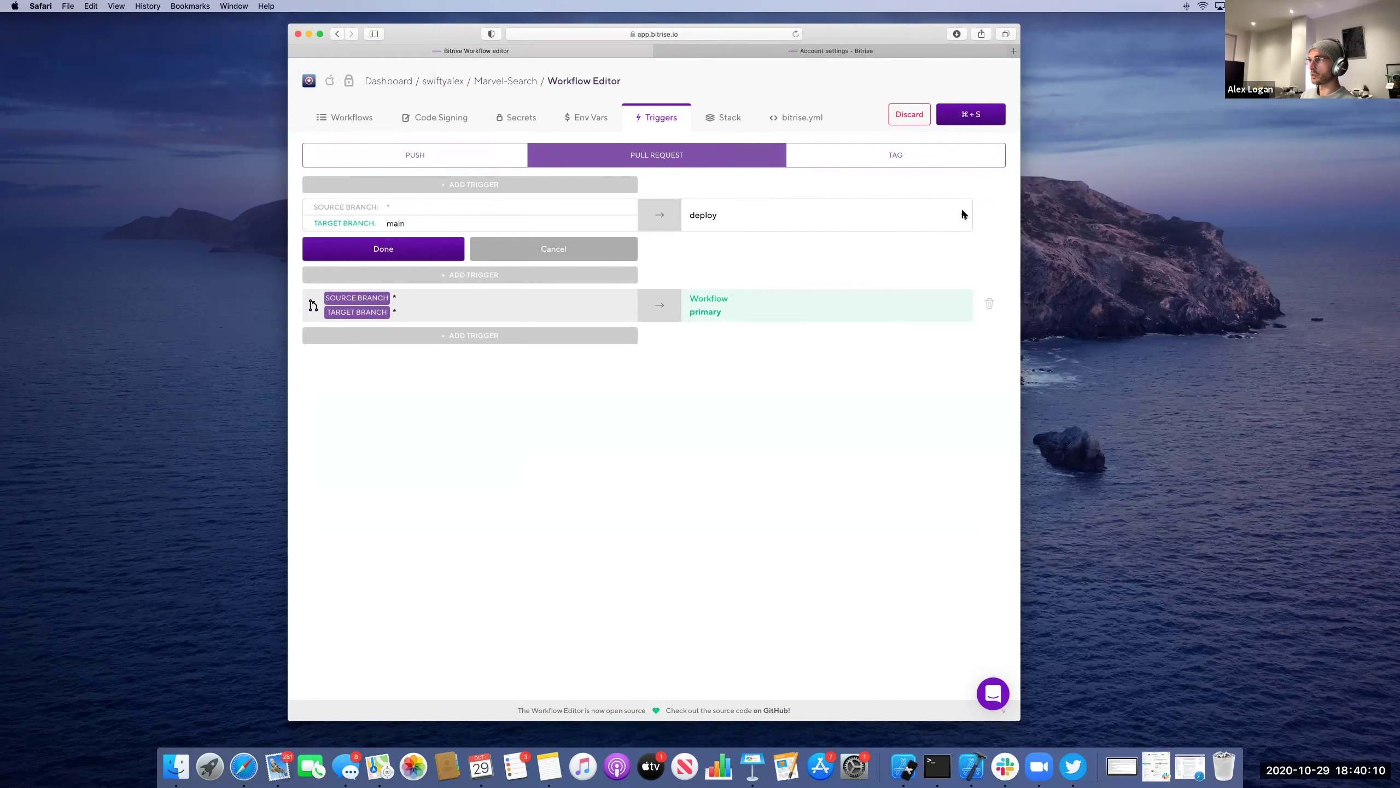
{"action": "left_click", "coordinate": [963, 215]}
{"action": "left_click", "coordinate": [395, 246]}
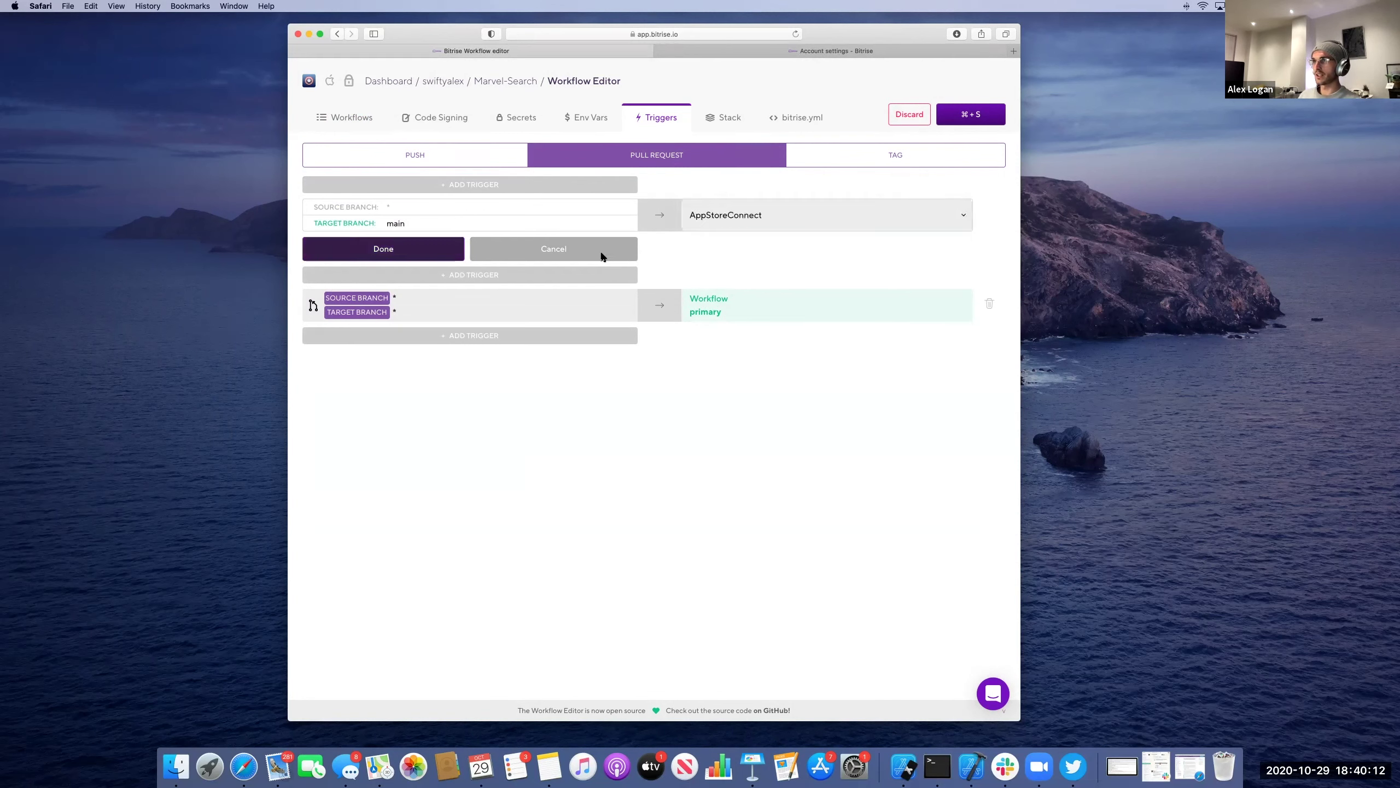
{"action": "left_click", "coordinate": [987, 272]}
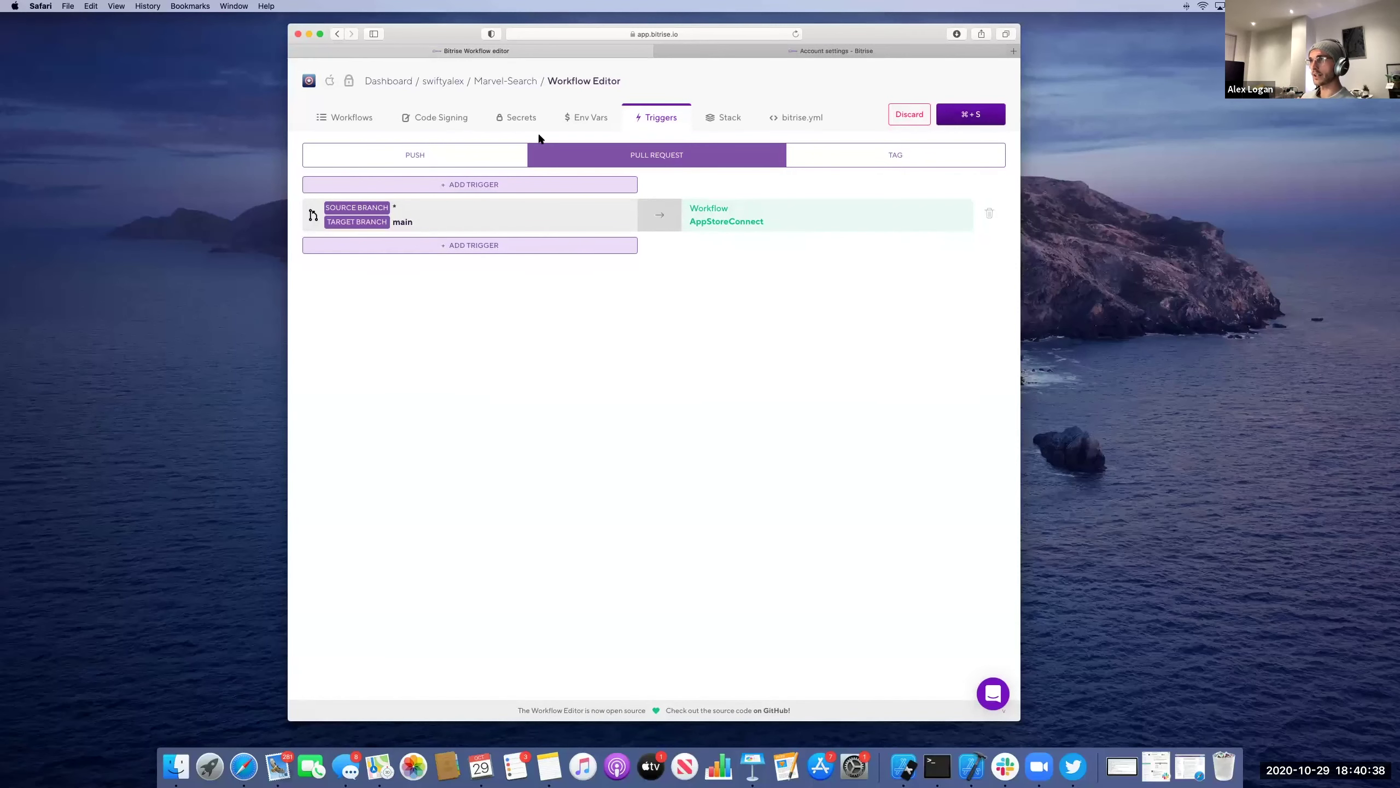
Step: Save the workflow changes, then upload ios-distribution.p12 under Code Signing and unlock it with its password
{"action": "left_click", "coordinate": [447, 119]}
{"action": "left_click", "coordinate": [567, 449]}
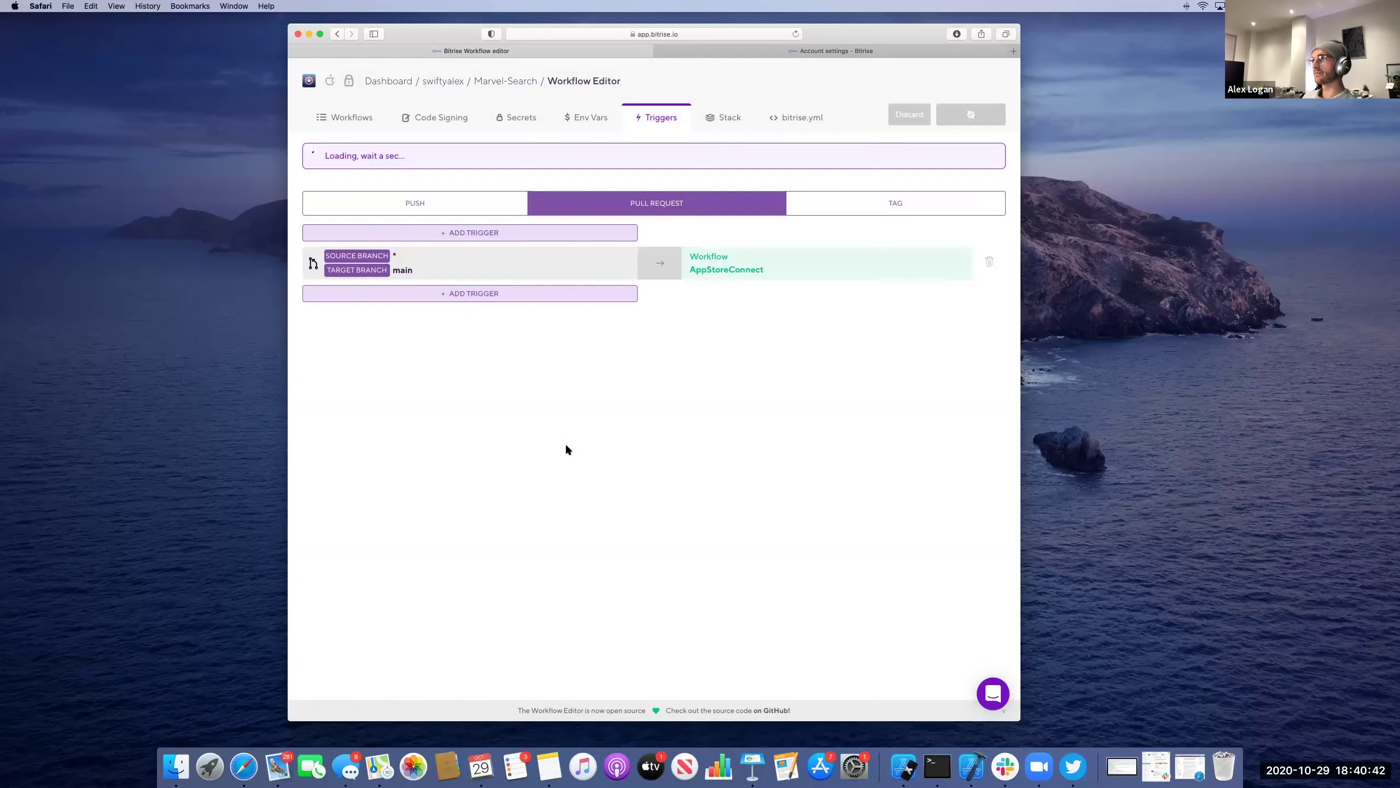
{"action": "left_click", "coordinate": [181, 760]}
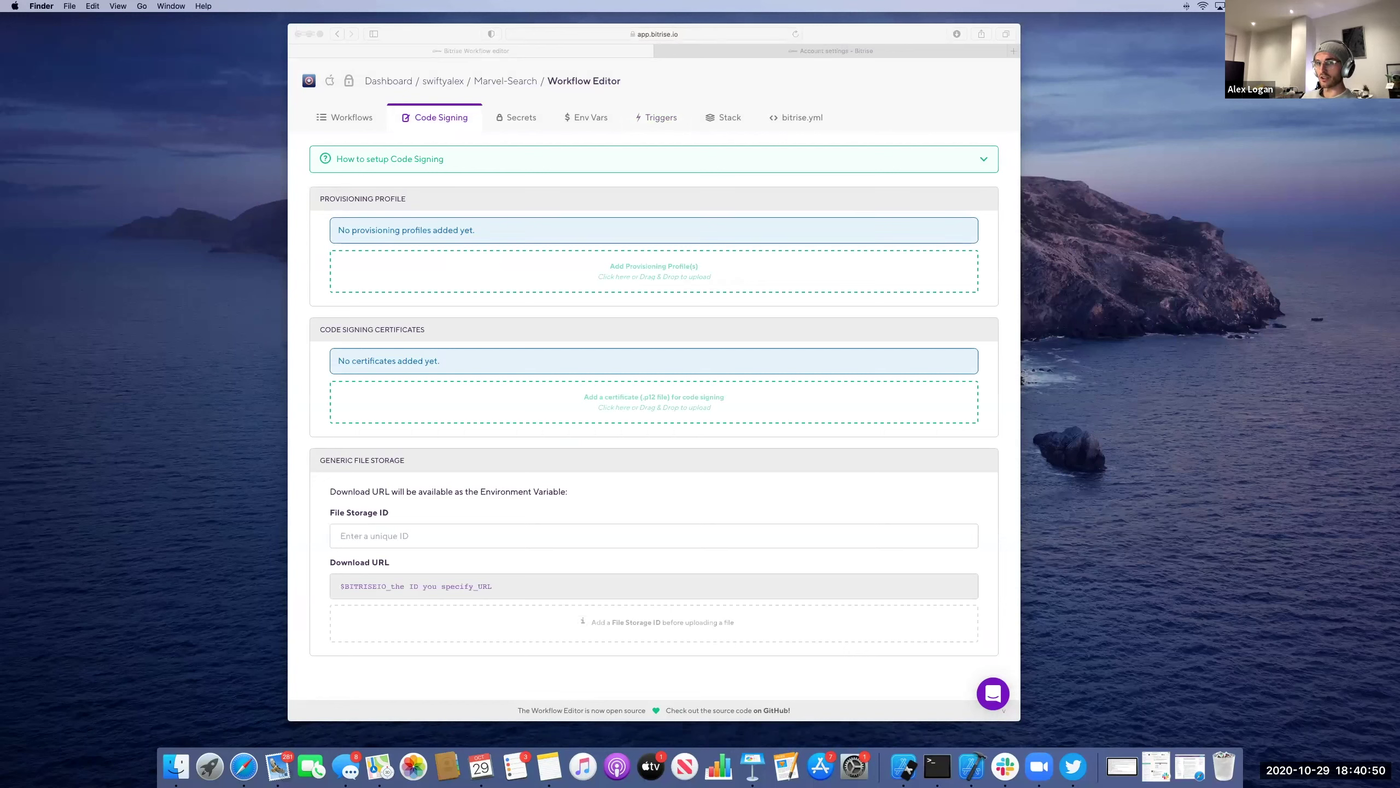
{"action": "left_click_drag", "start_coordinate": [561, 392], "coordinate": [561, 392]}
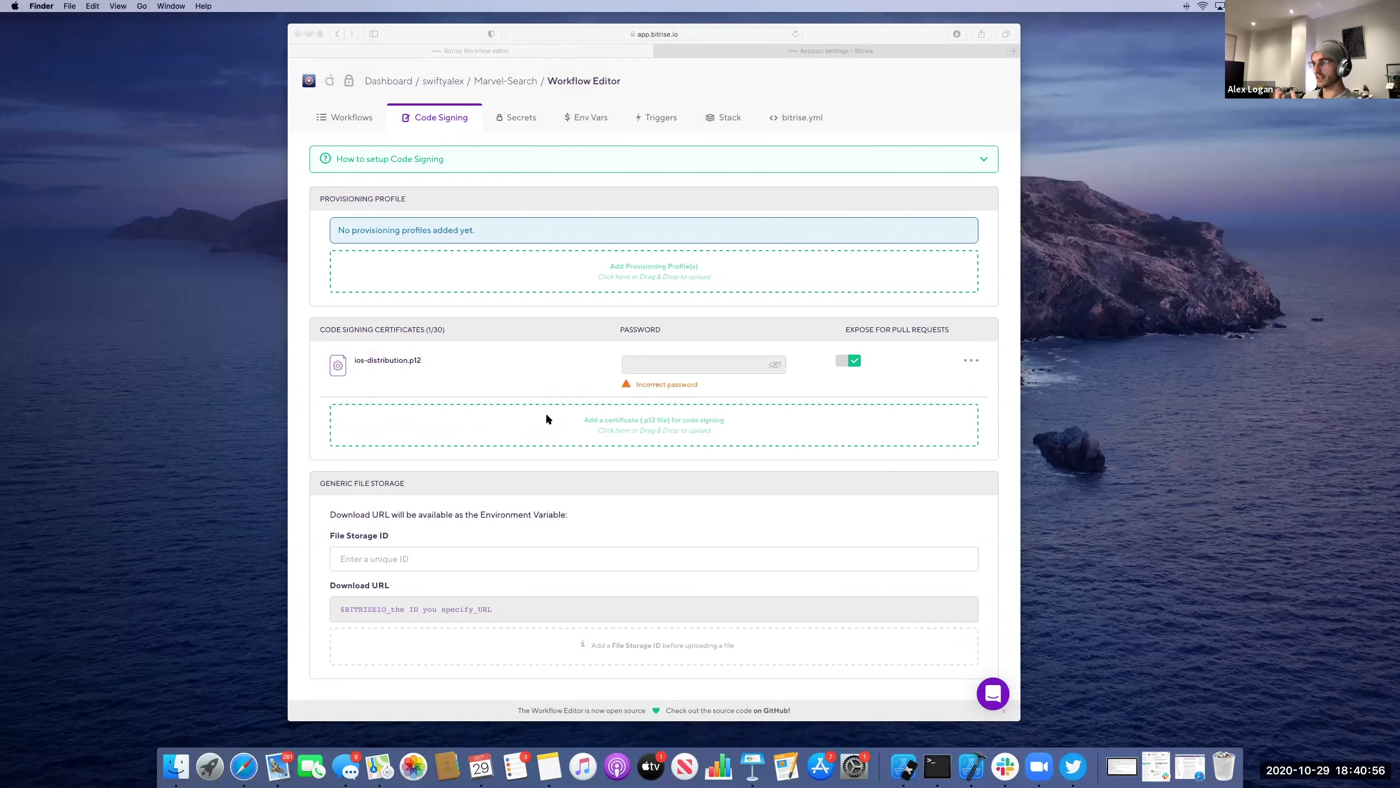
{"action": "left_click", "coordinate": [774, 364]}
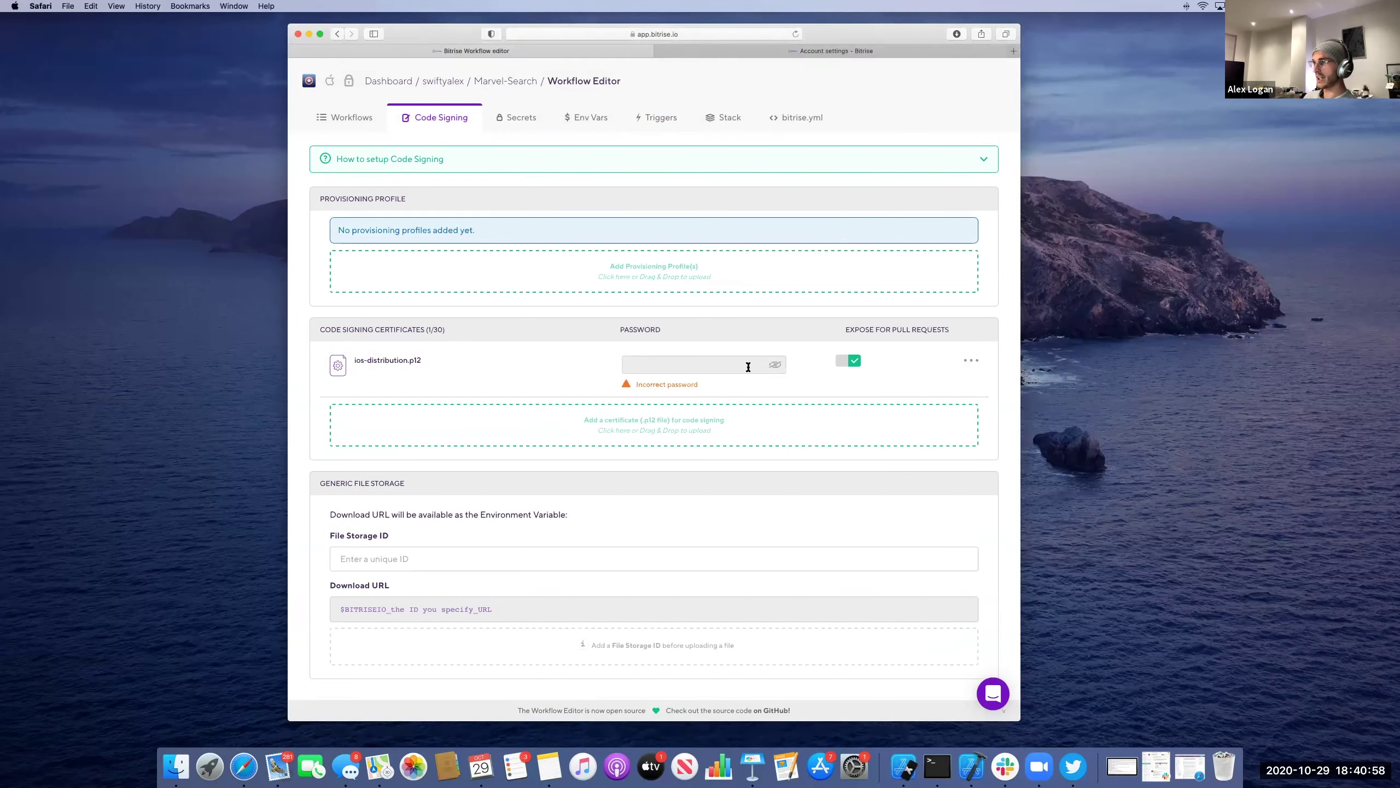
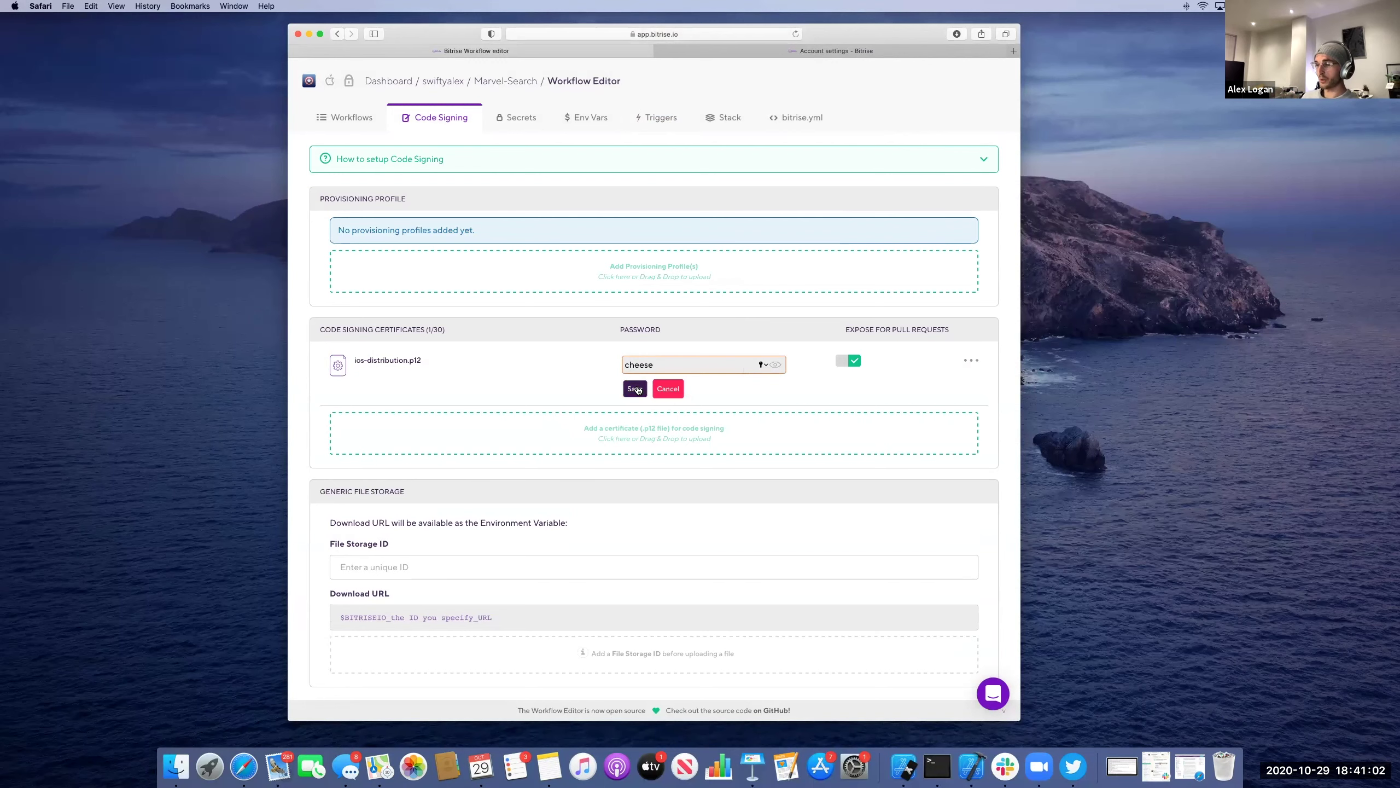
{"action": "left_click", "coordinate": [635, 389]}
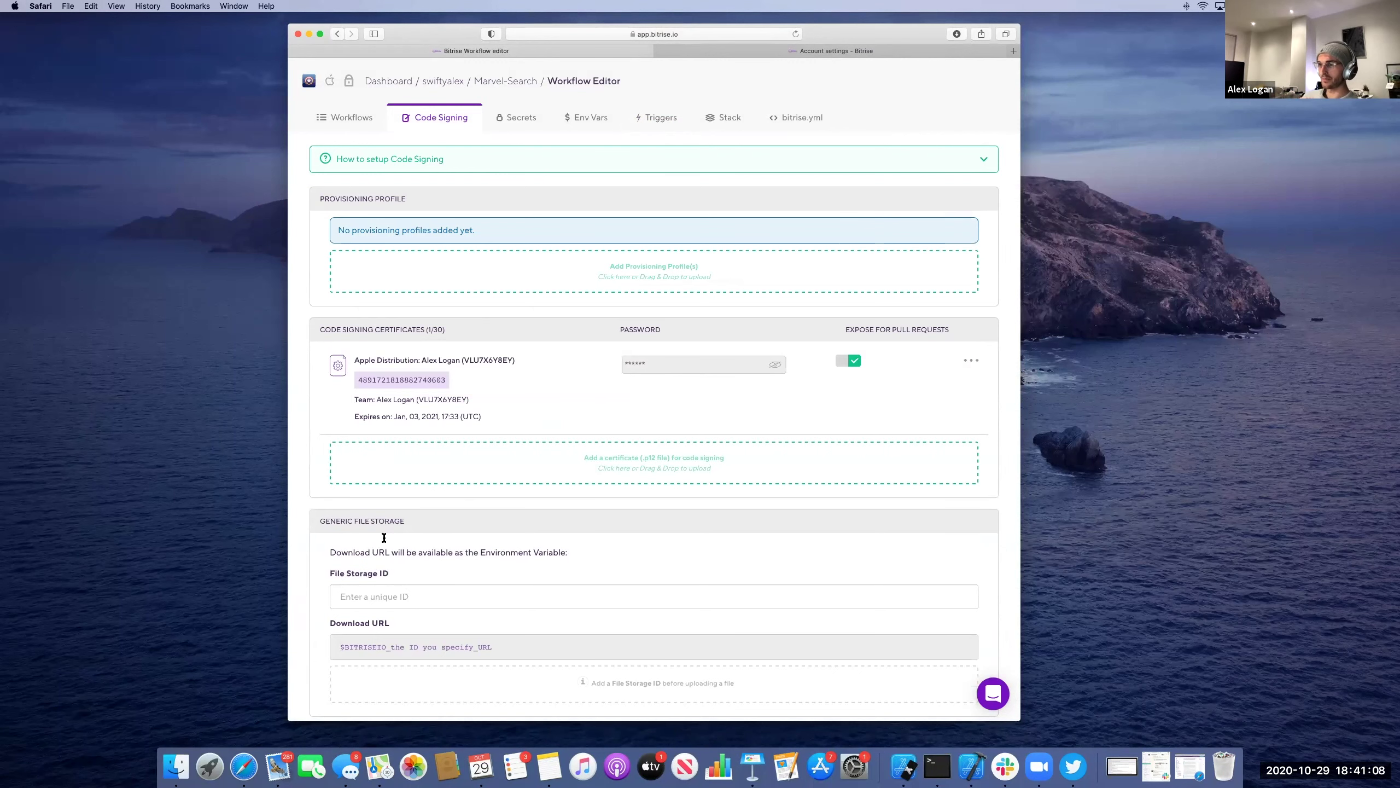
Step: Upload the .p8 key to generic file storage with ID AuthKey, exposing $BITRISEIO_AuthKey_URL
{"action": "scroll", "coordinate": [384, 537], "scroll_direction": "down", "scroll_amount": 2}
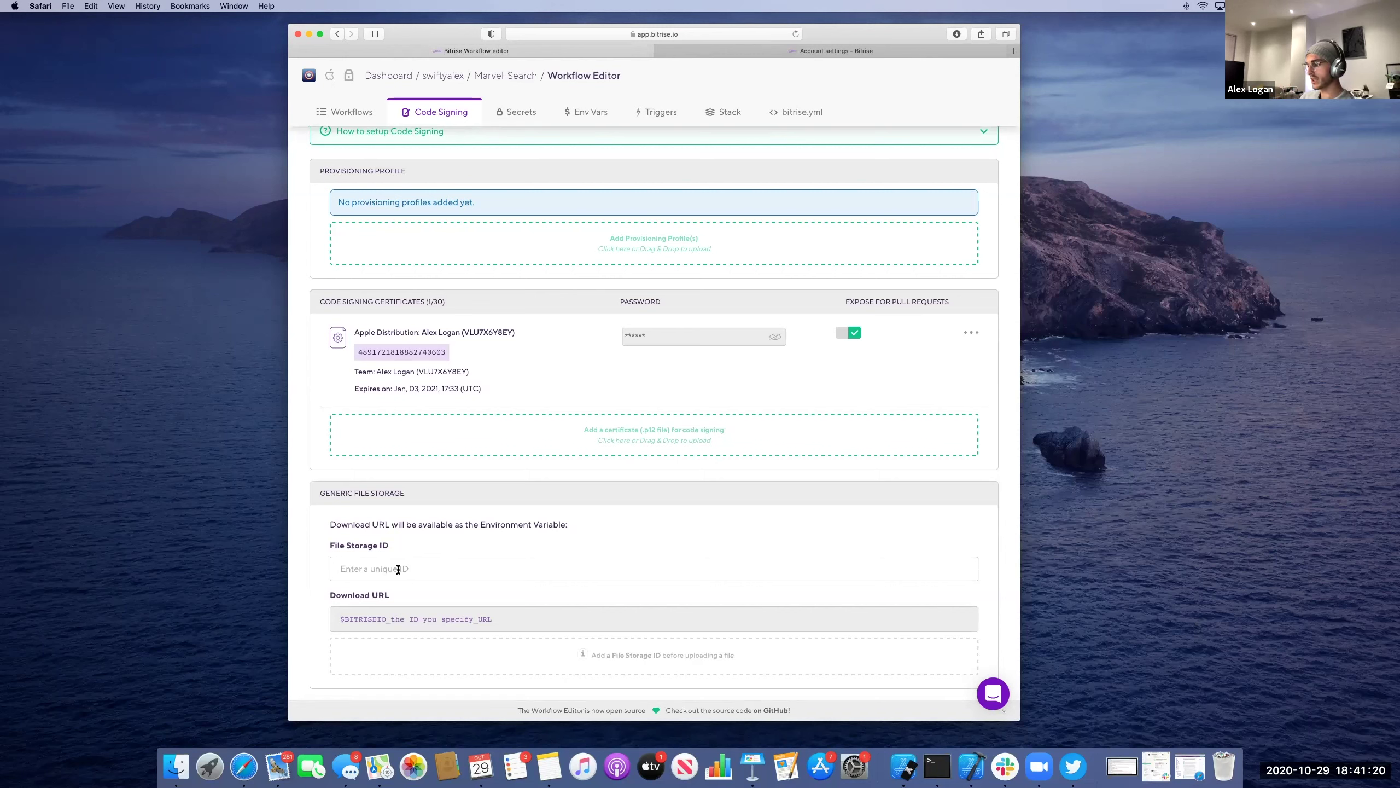
{"action": "type", "text": "AuthKey"}
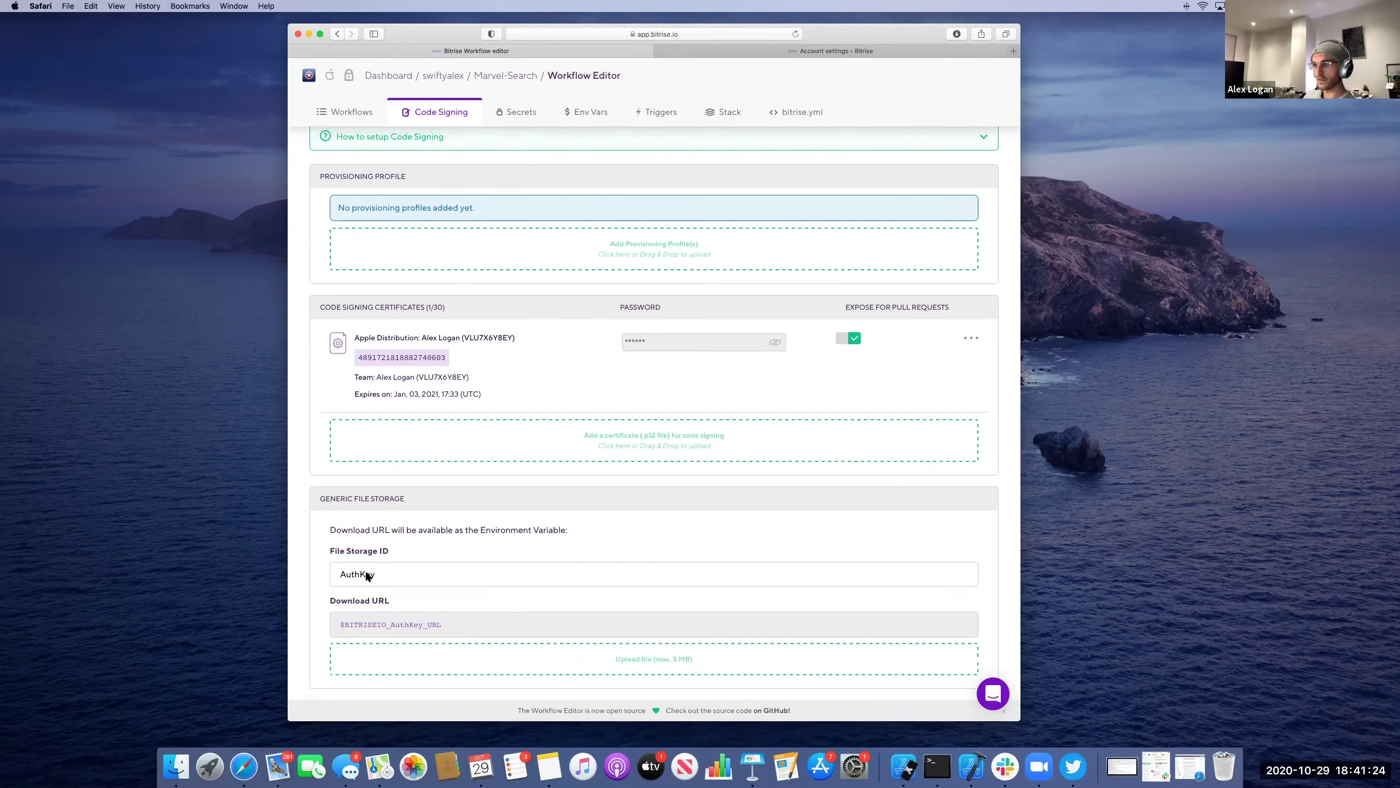
{"action": "left_click_drag", "start_coordinate": [367, 576], "coordinate": [654, 649]}
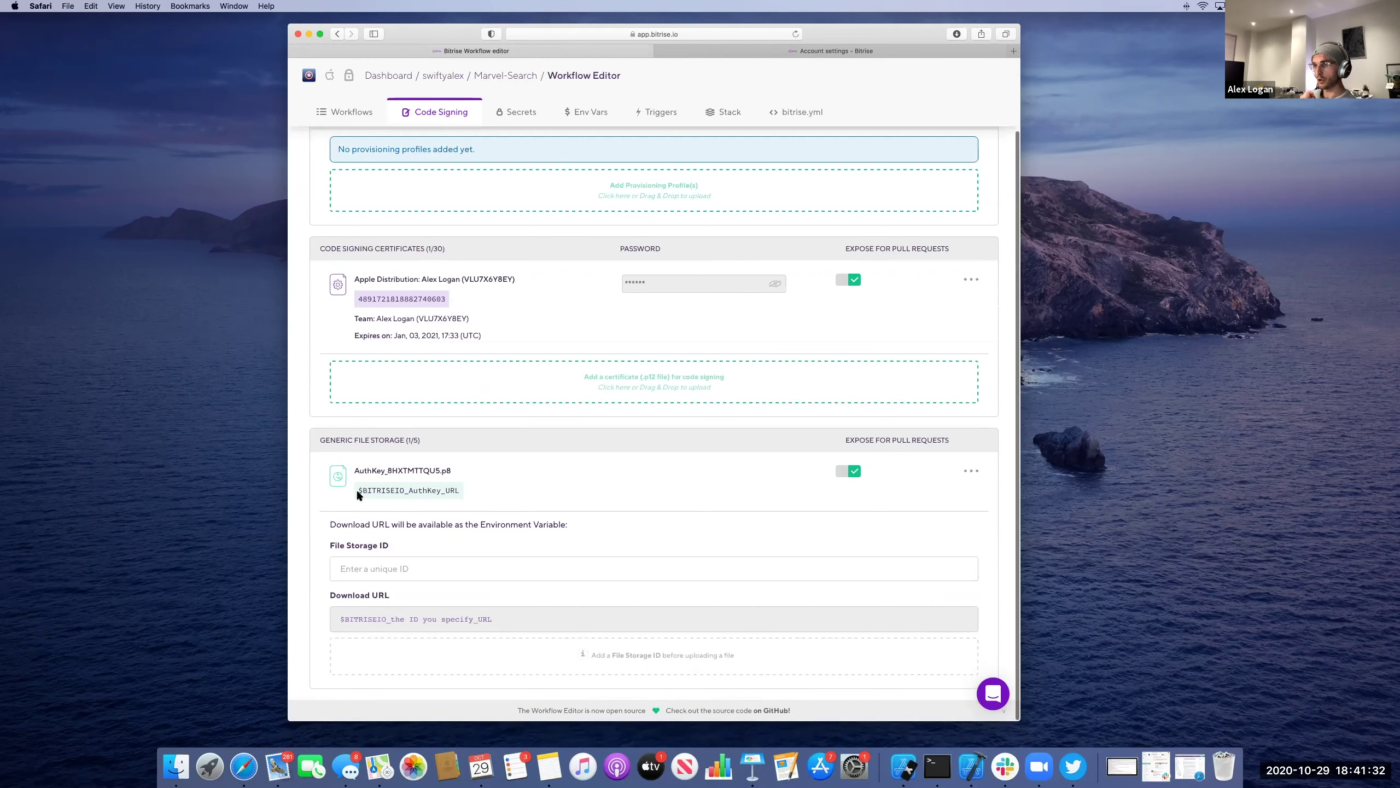
{"action": "left_click_drag", "start_coordinate": [460, 490], "coordinate": [464, 525]}
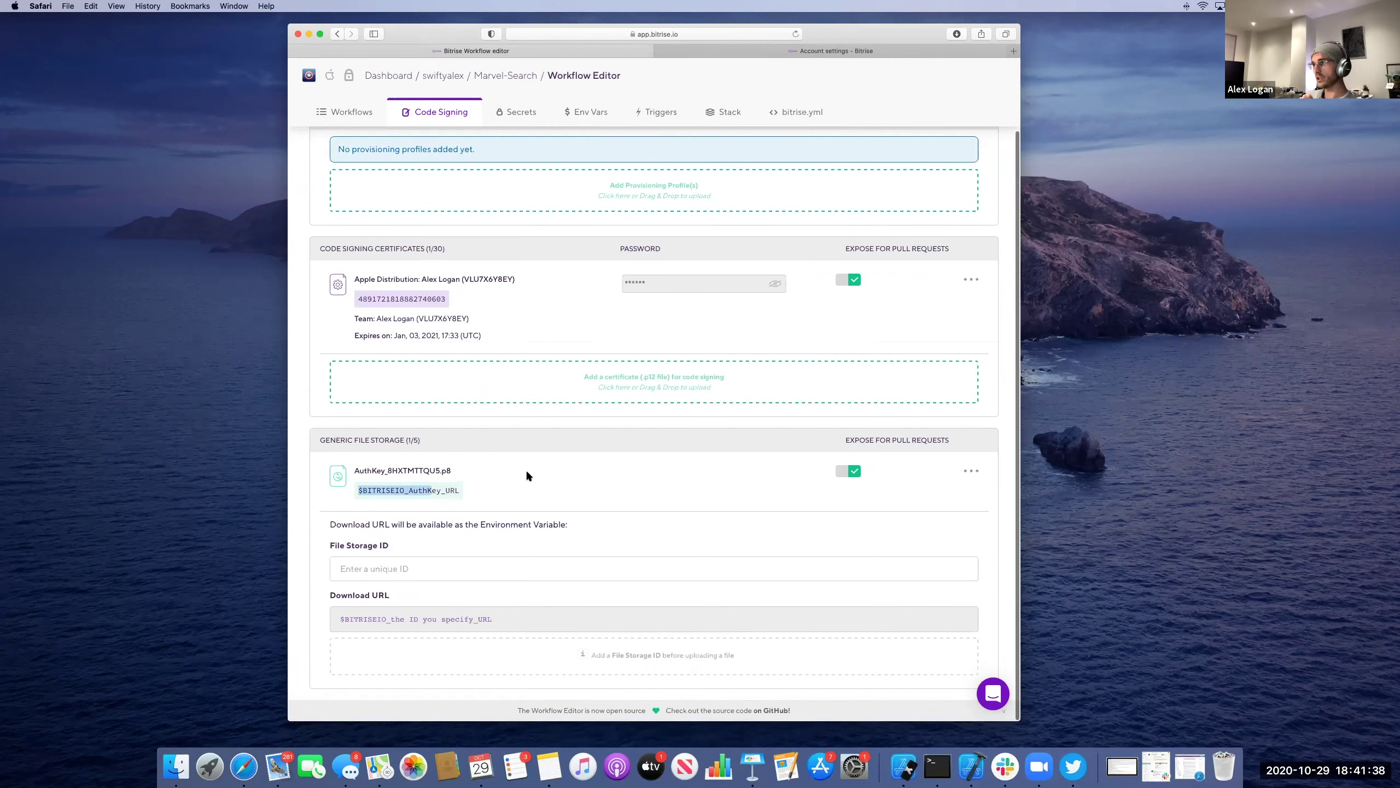
{"action": "left_click", "coordinate": [419, 453]}
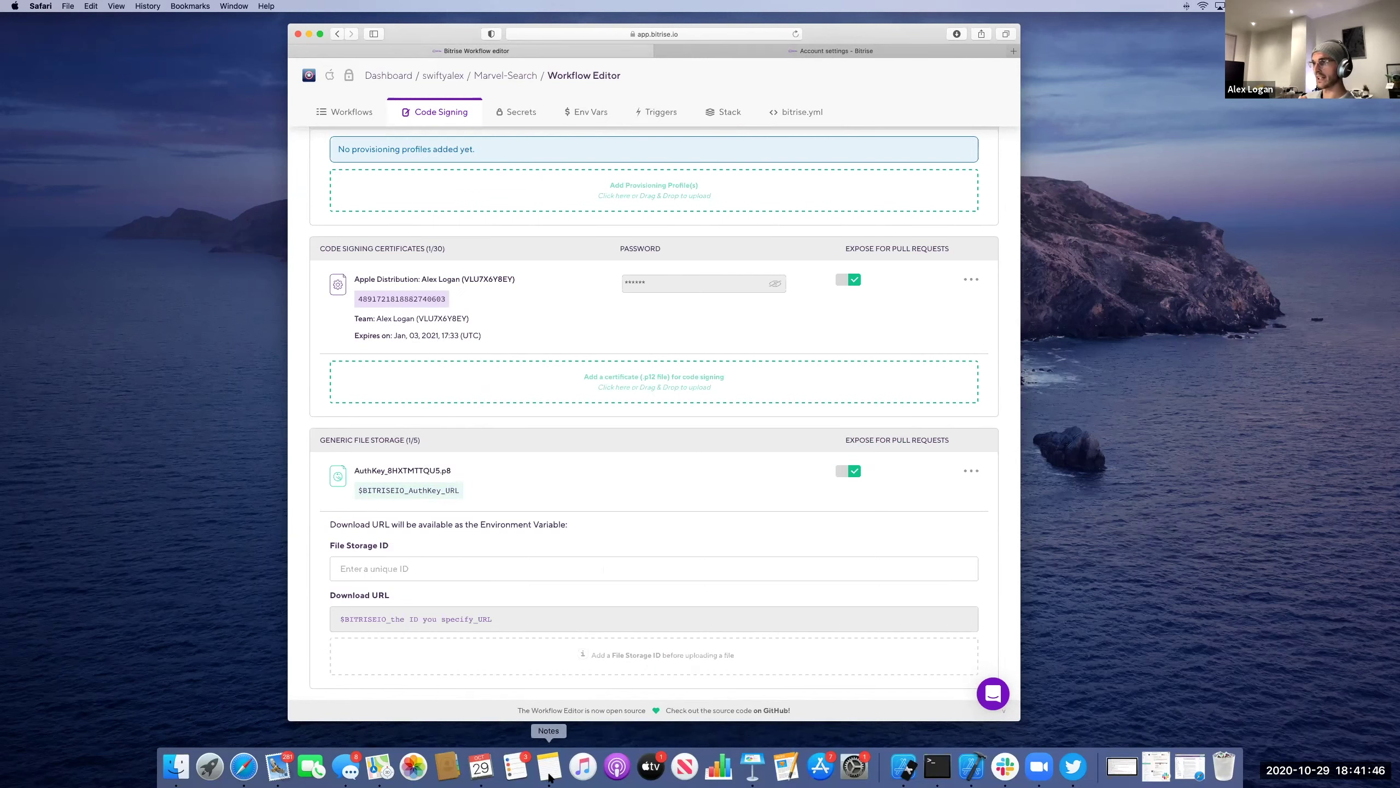
{"action": "left_click", "coordinate": [481, 458]}
{"action": "scroll", "coordinate": [478, 453], "scroll_direction": "up", "scroll_amount": 3}
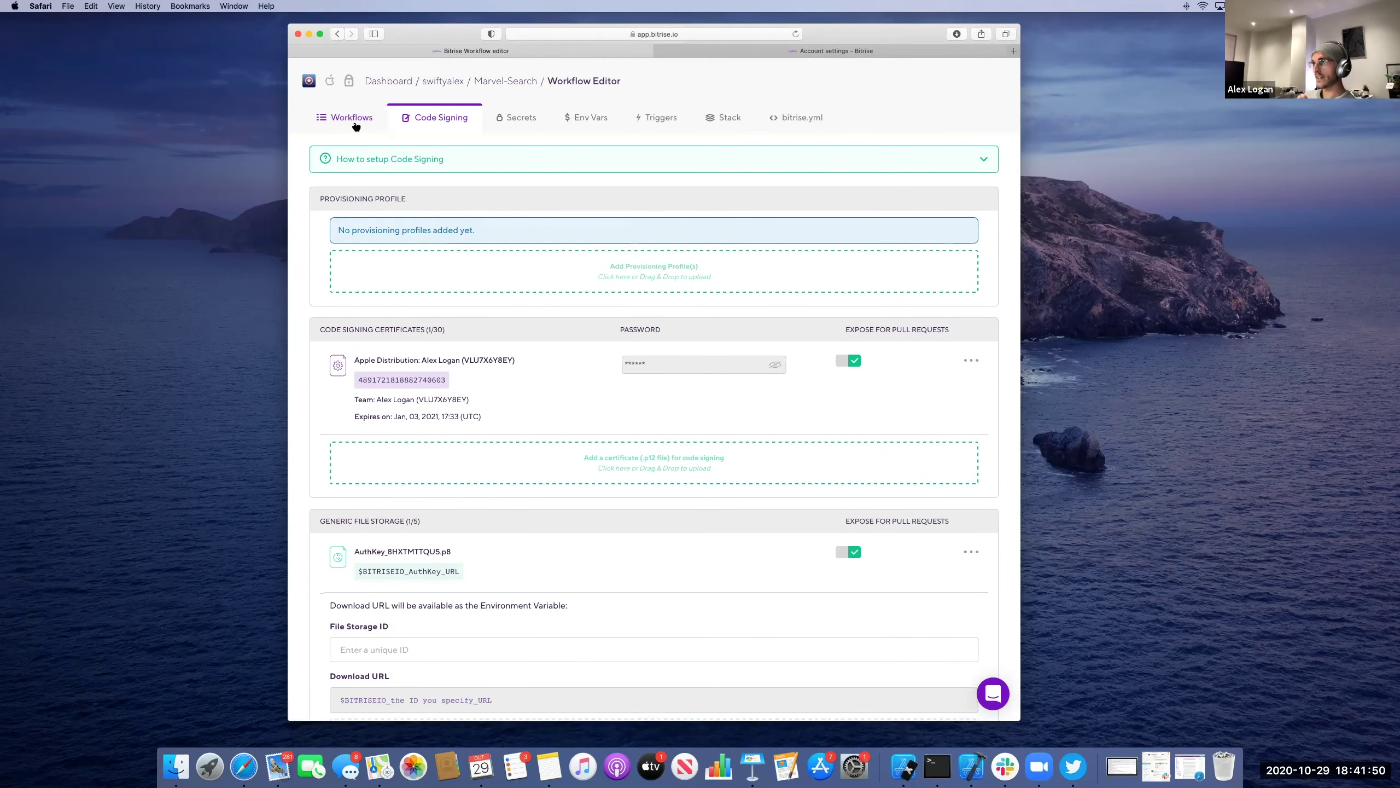
{"action": "left_click", "coordinate": [497, 81]}
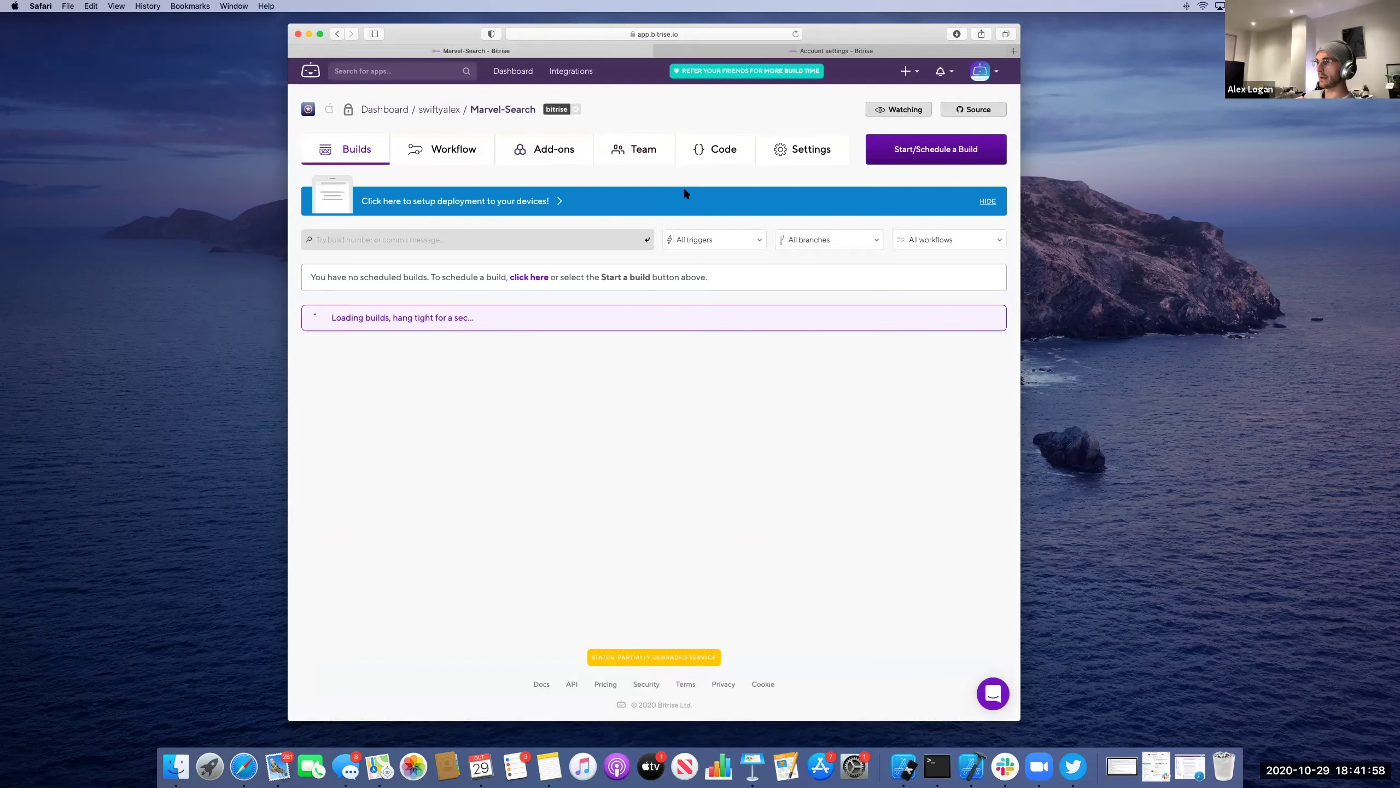
Step: On the Team tab, set the Apple Developer Portal API connection to the personal account
{"action": "left_click", "coordinate": [653, 155]}
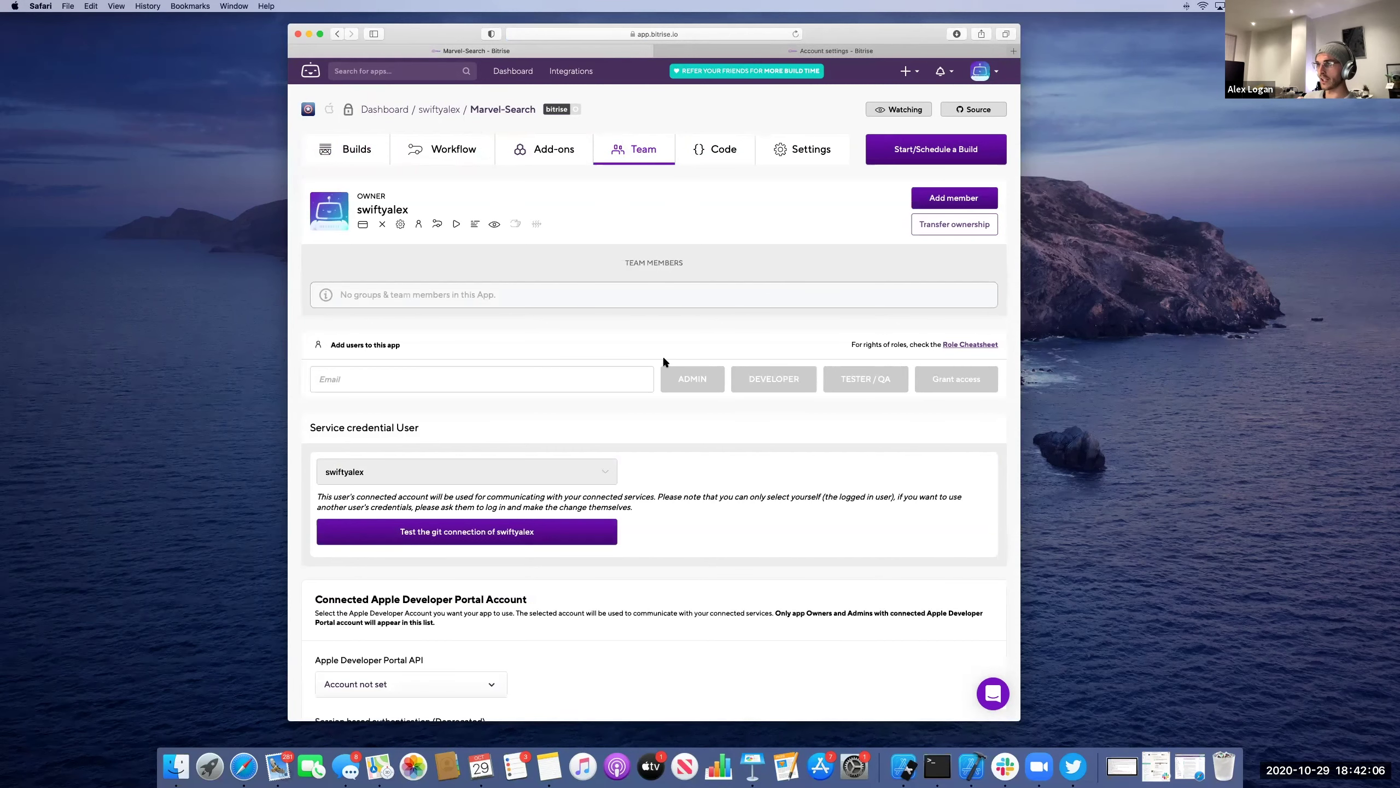
{"action": "scroll", "coordinate": [666, 357], "scroll_direction": "down", "scroll_amount": 3}
{"action": "scroll", "coordinate": [666, 355], "scroll_direction": "down", "scroll_amount": 5}
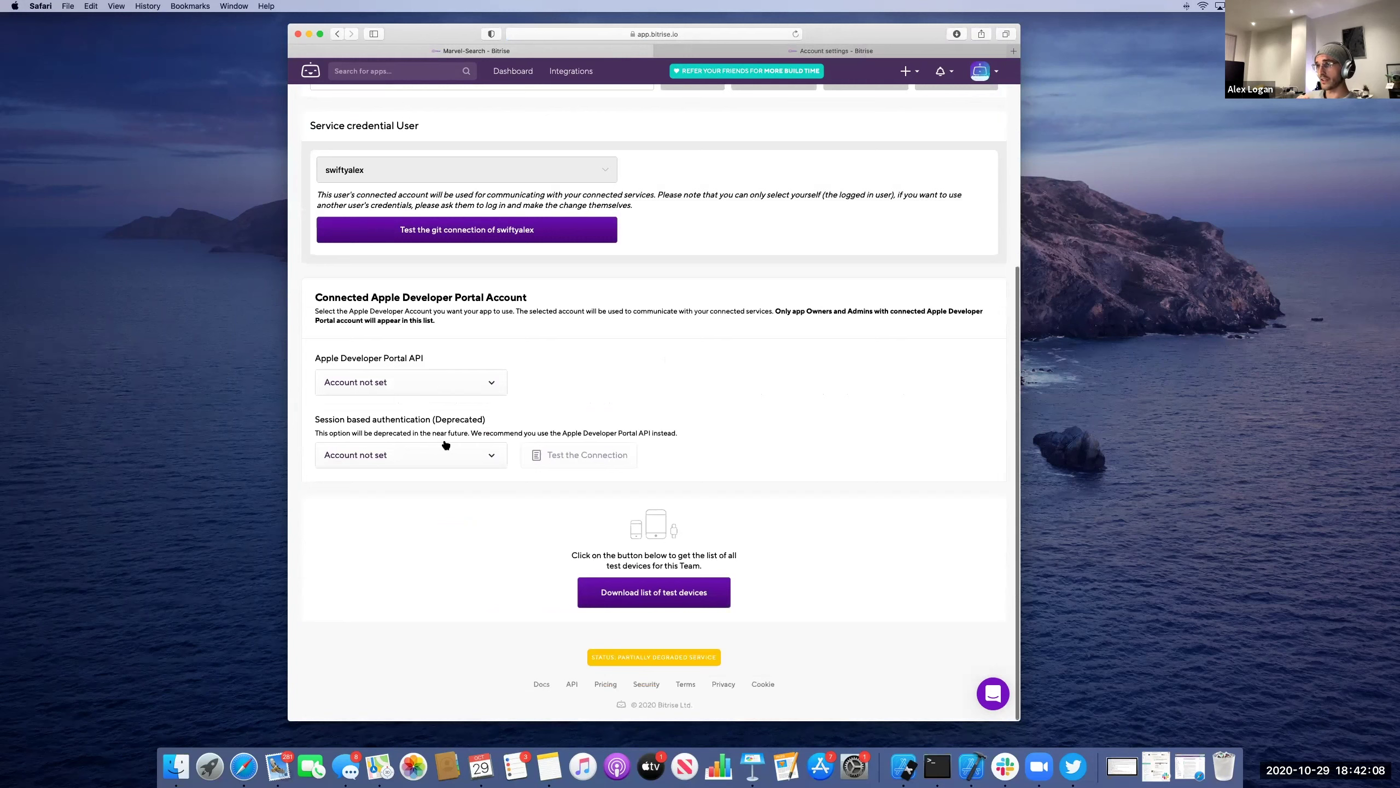
{"action": "left_click", "coordinate": [415, 453]}
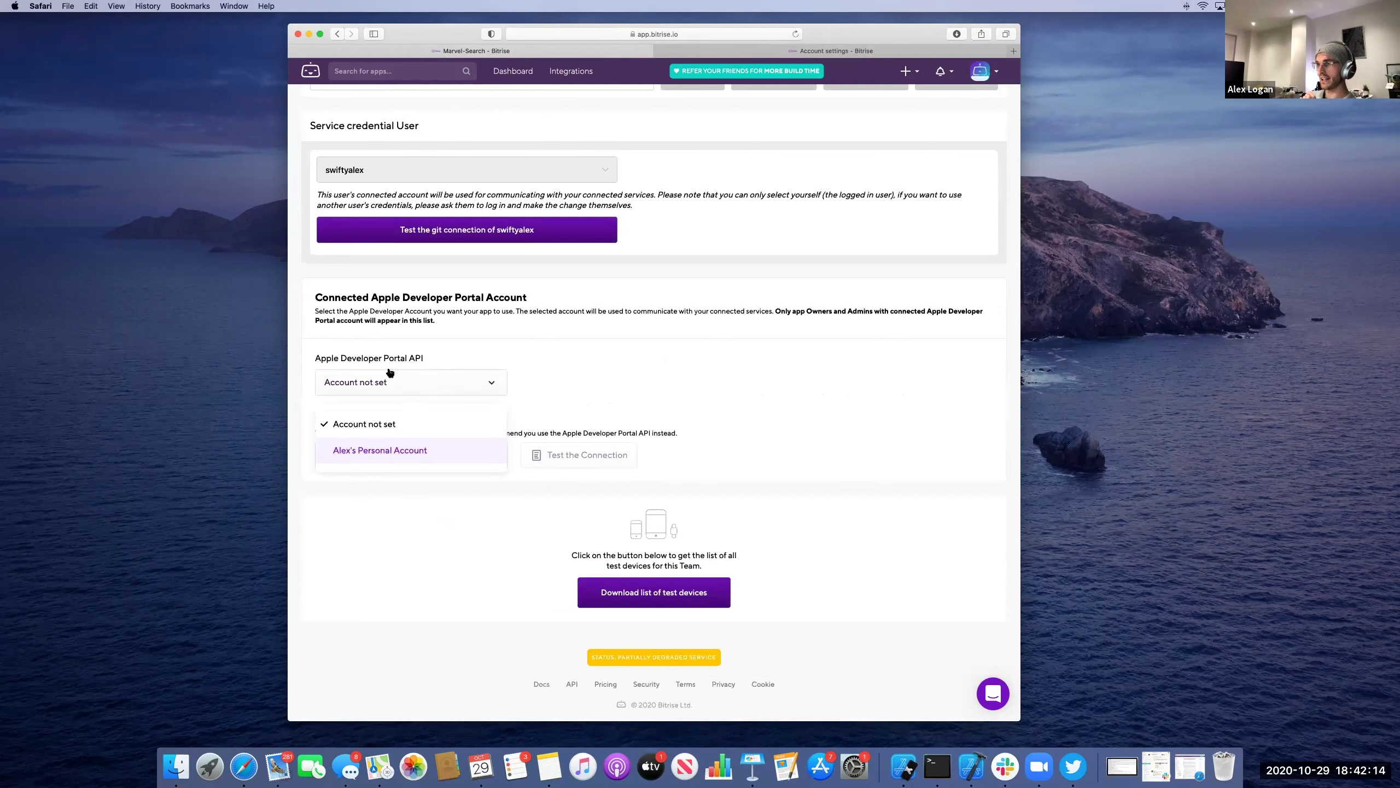
{"action": "key", "text": "Return"}
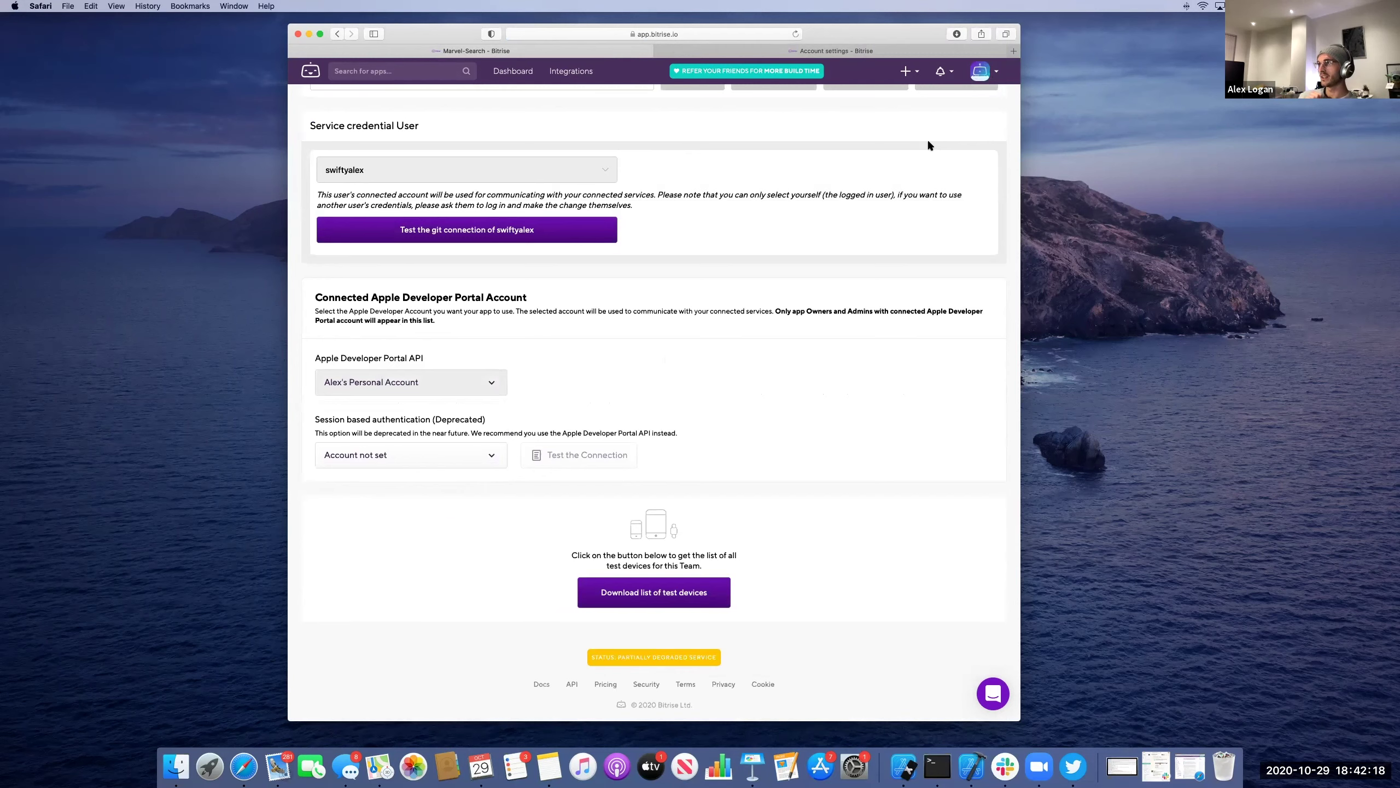
Step: Go to Account settings through the avatar menu
{"action": "left_click", "coordinate": [980, 70]}
{"action": "scroll", "coordinate": [932, 138], "scroll_direction": "up", "scroll_amount": 5}
{"action": "left_click", "coordinate": [931, 138]}
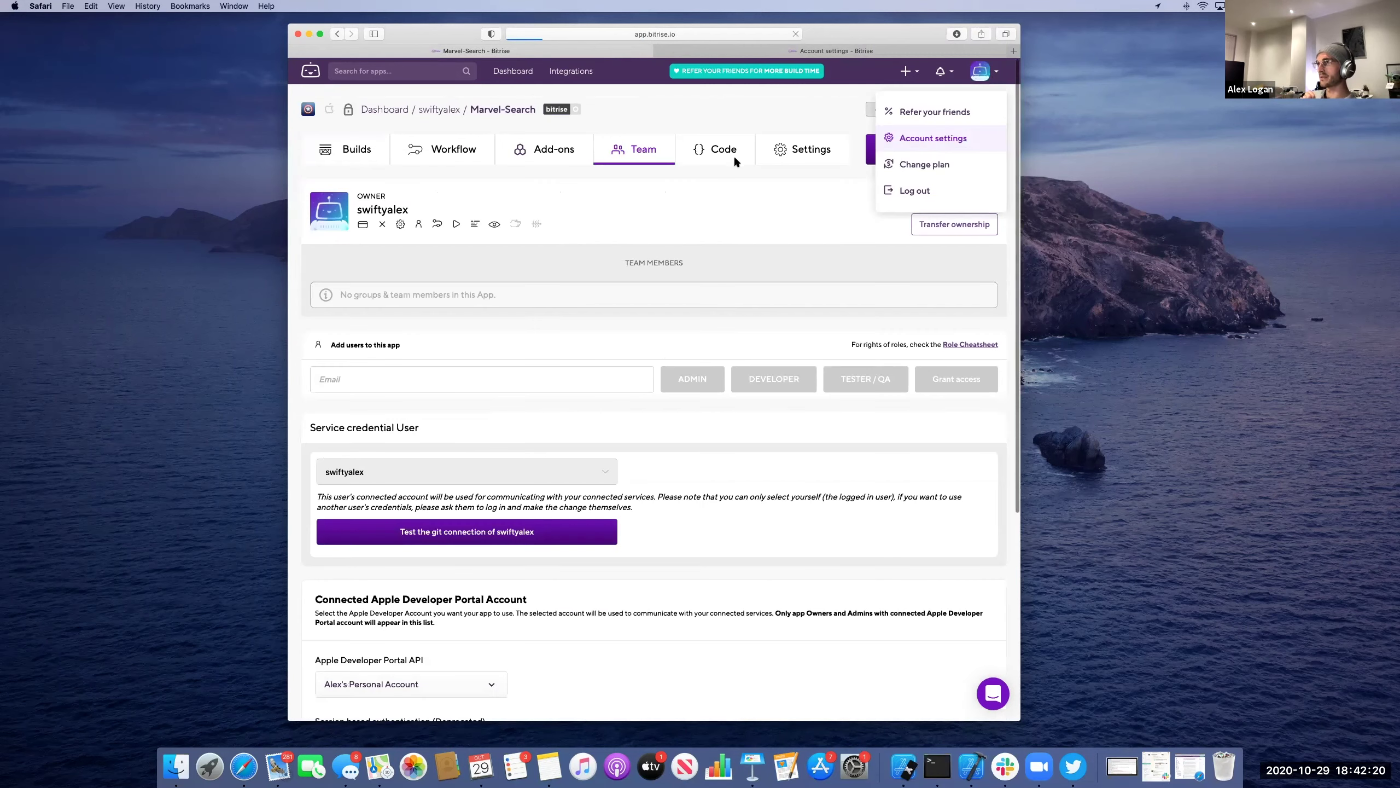
Step: Copy the Issuer ID from the Apple Developer Account page, then return to the Dashboard
{"action": "left_click", "coordinate": [388, 351]}
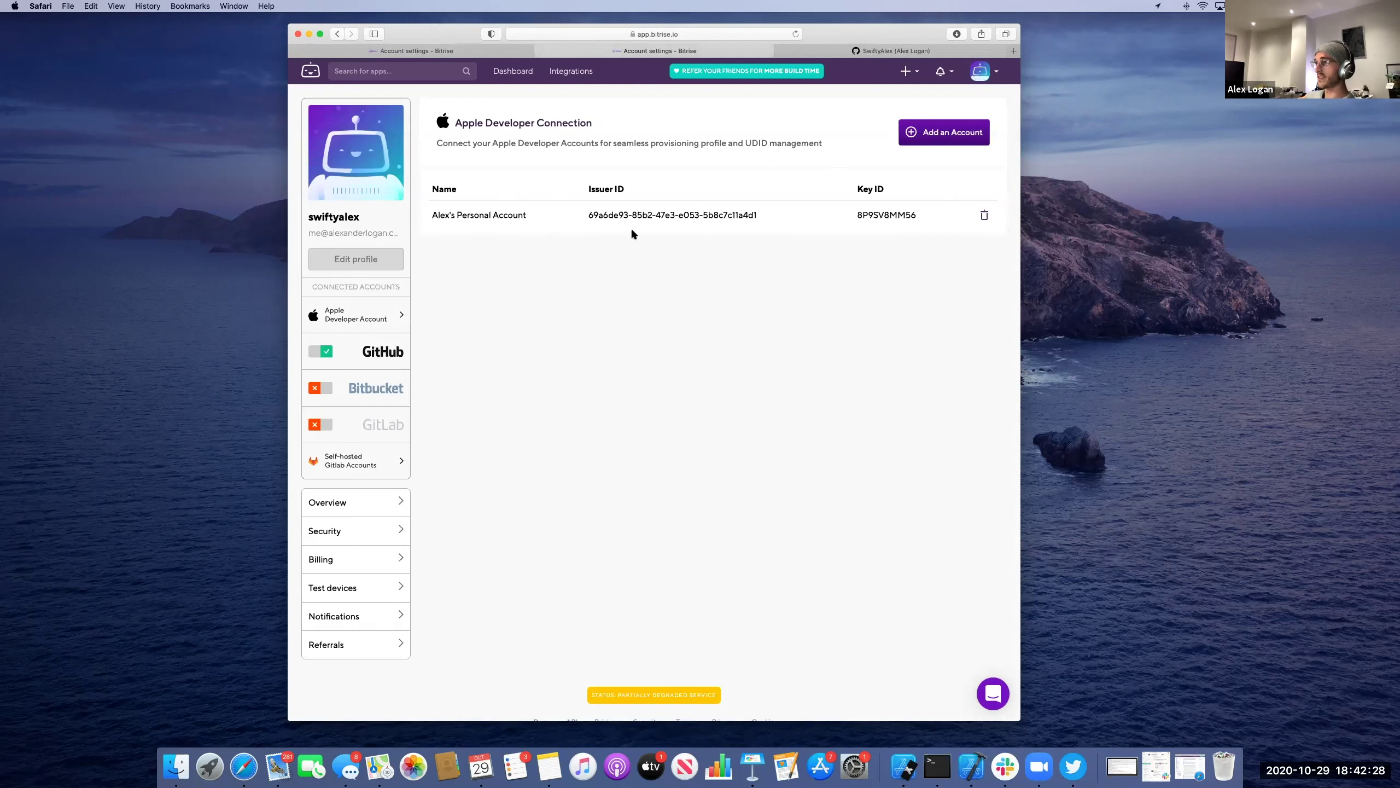
{"action": "triple_click", "coordinate": [754, 214]}
{"action": "right_click", "coordinate": [741, 214]}
{"action": "left_click", "coordinate": [758, 249]}
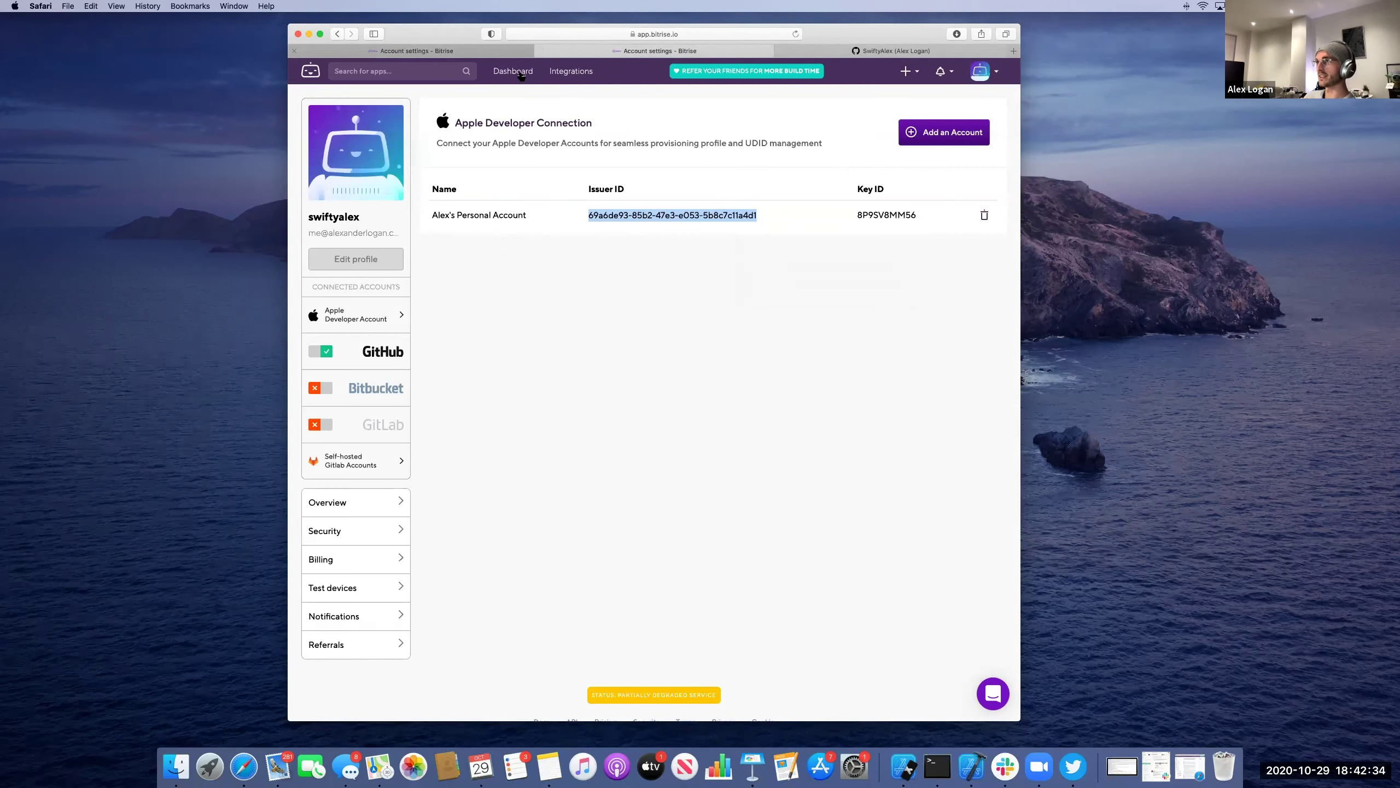
{"action": "left_click", "coordinate": [361, 51]}
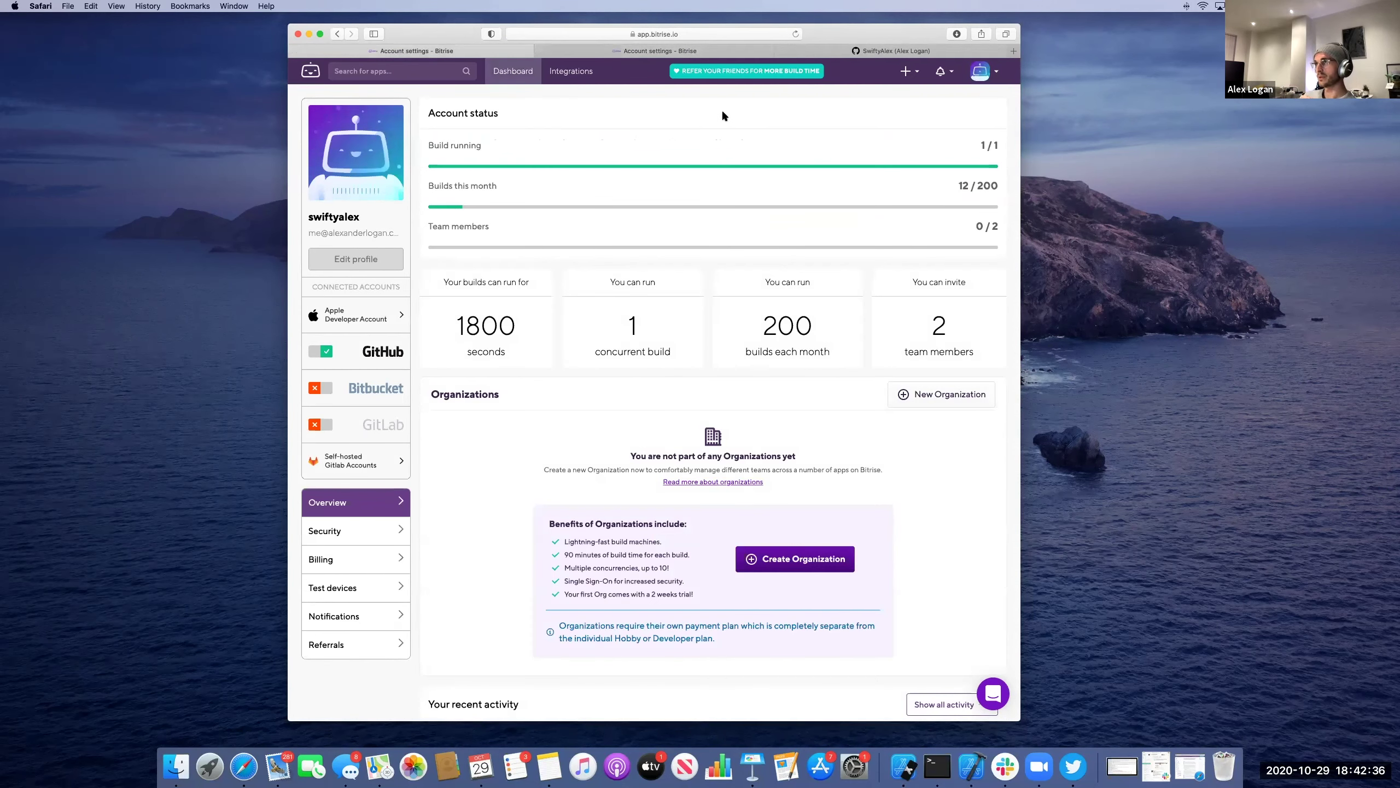
{"action": "left_click", "coordinate": [570, 182]}
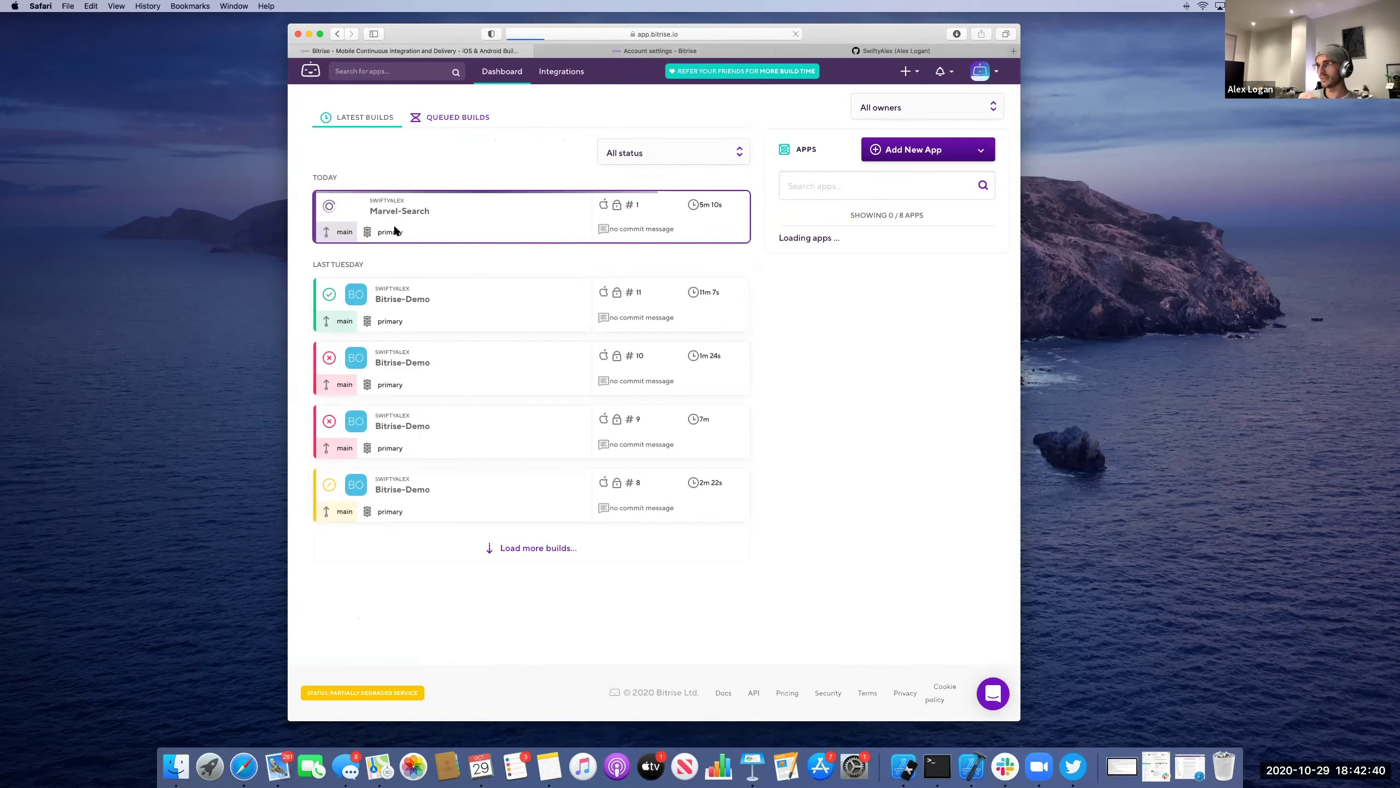
Step: Open the Marvel-Search build #1 and launch its Workflow Editor
{"action": "left_click", "coordinate": [393, 223]}
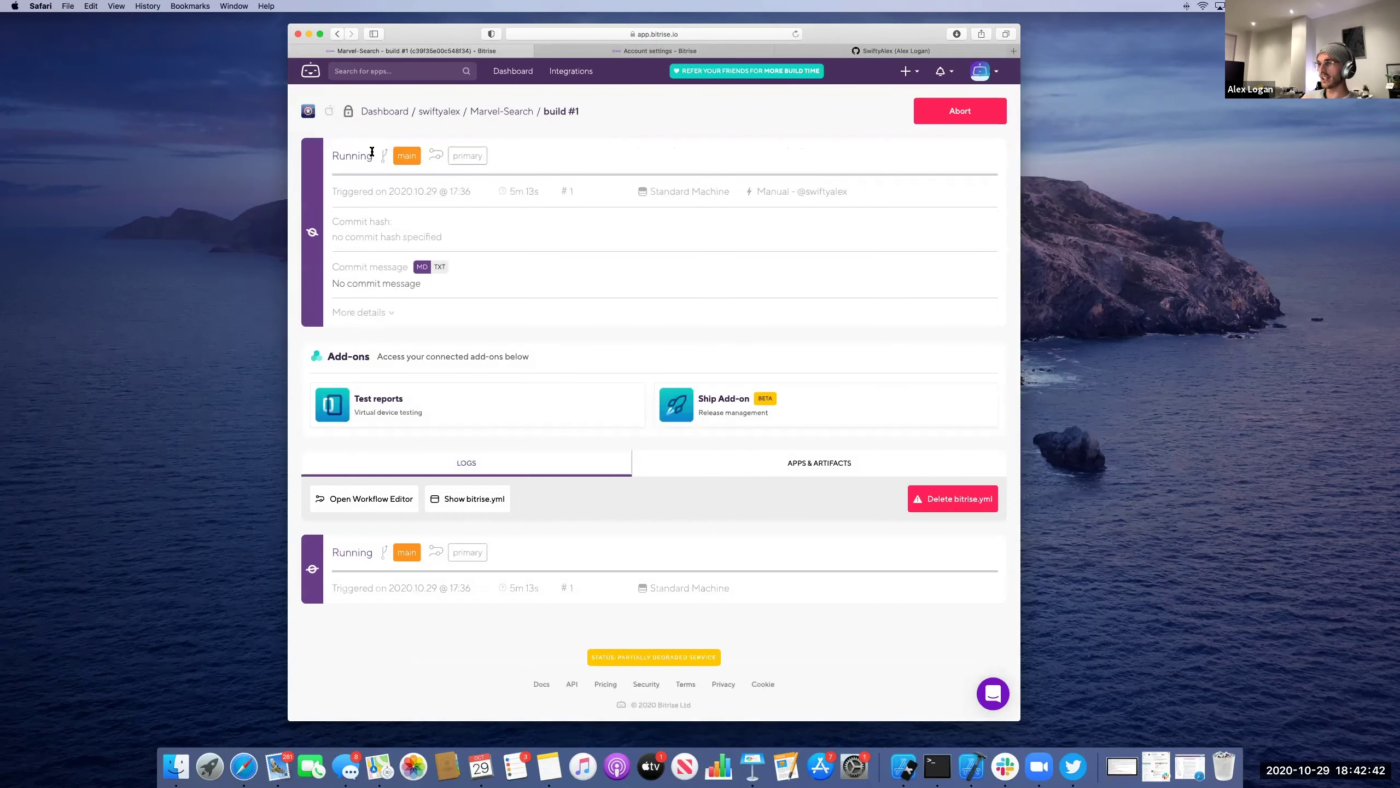
{"action": "scroll", "coordinate": [496, 386], "scroll_direction": "down", "scroll_amount": 2}
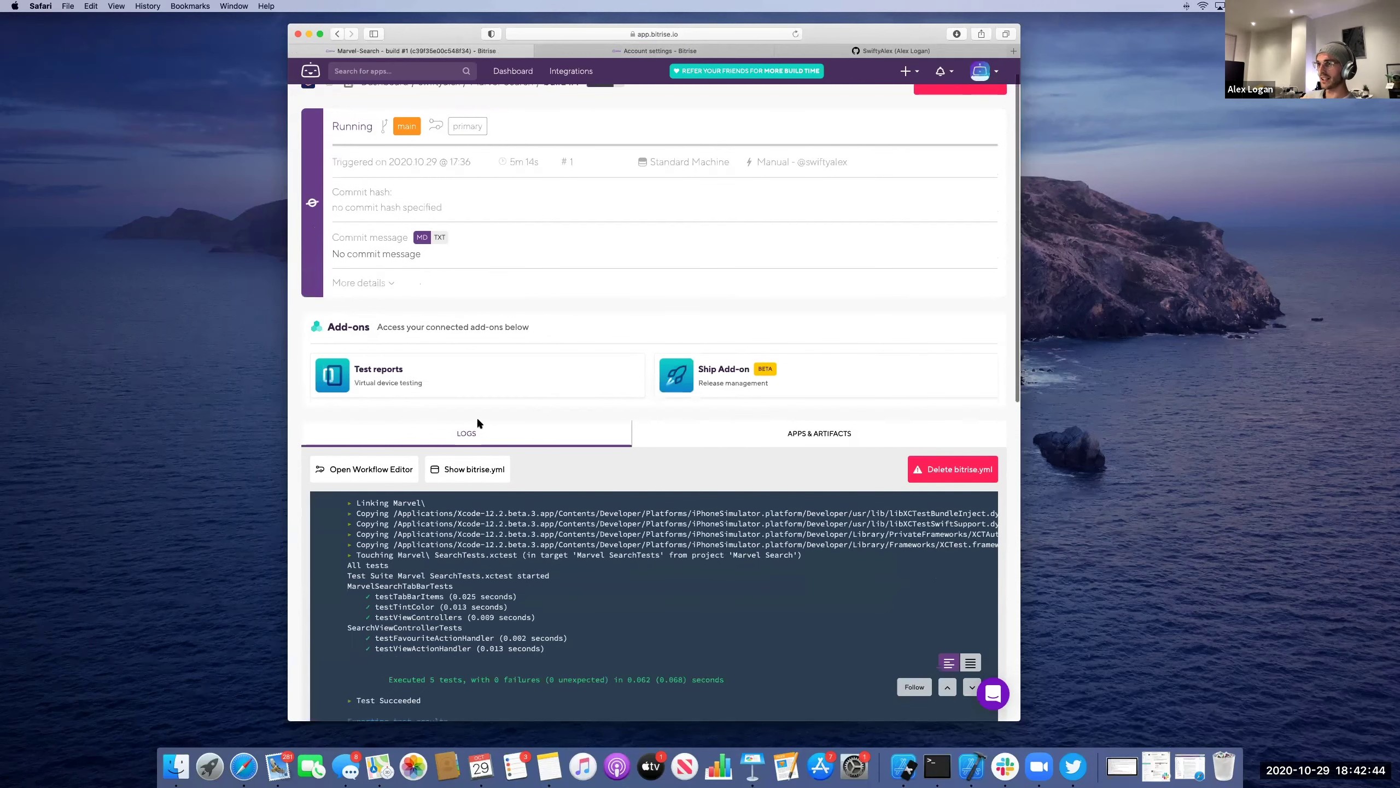
{"action": "left_click", "coordinate": [397, 443]}
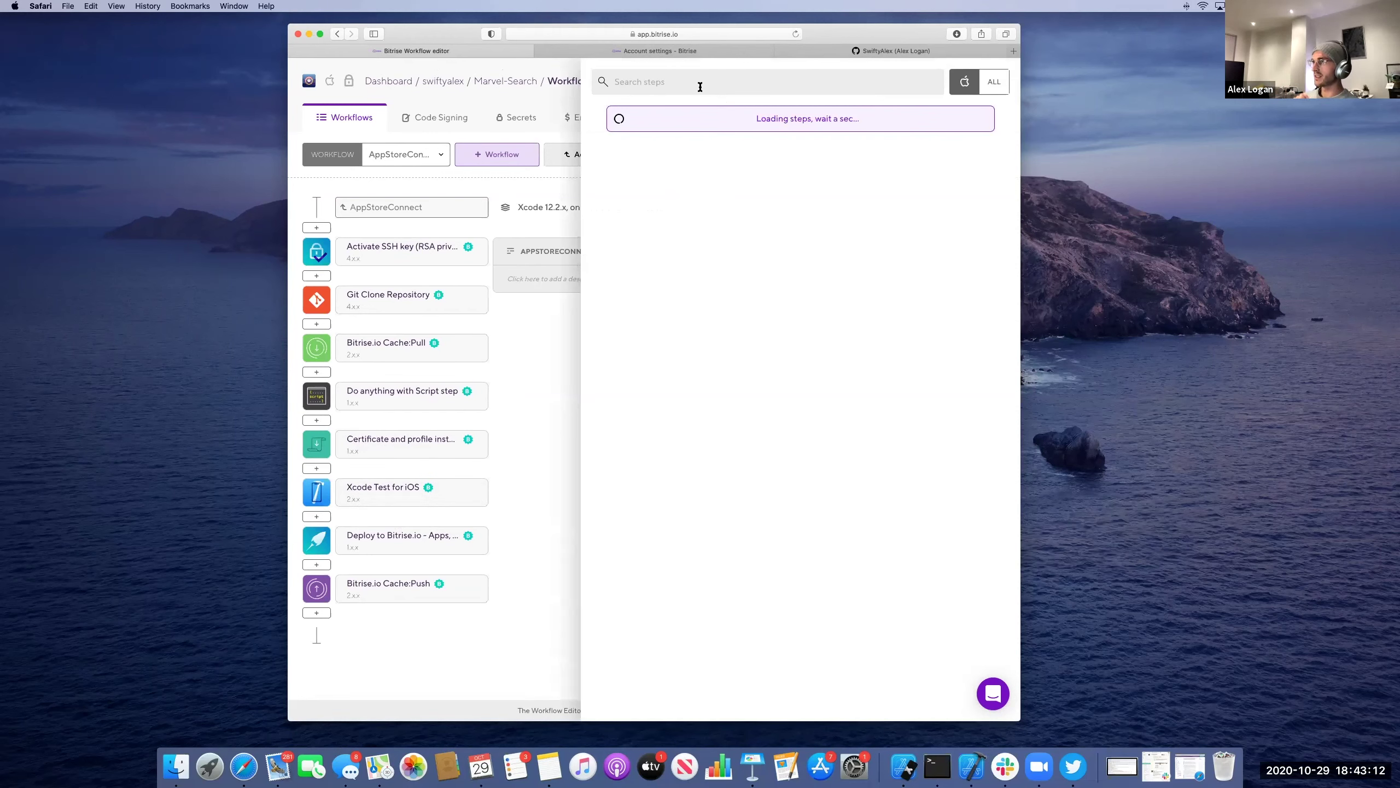
Step: Search the step library with 'pr' to list provisioning steps
{"action": "type", "text": "provi"}
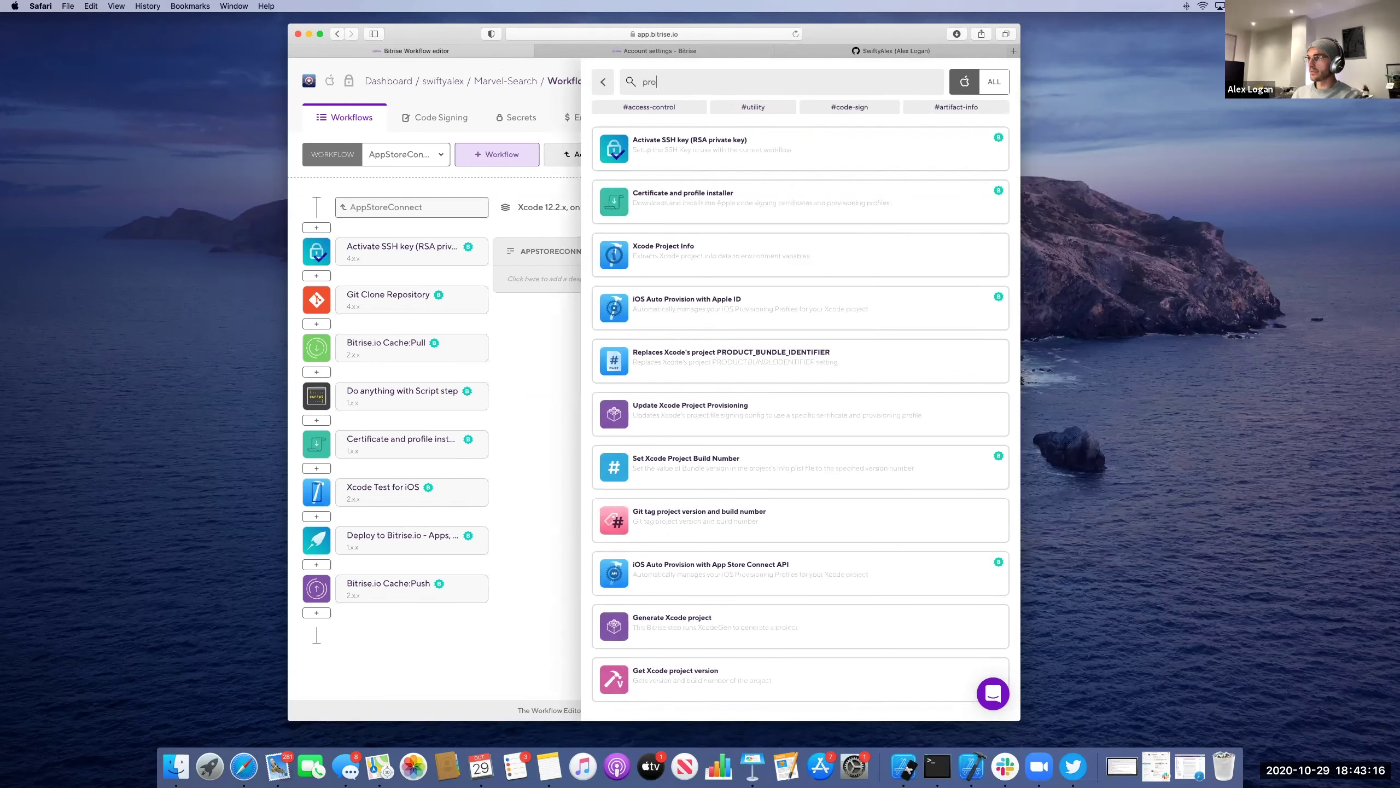
Step: Add iOS Auto Provision with App Store Connect API, followed by Xcode Archive & Export for iOS
{"action": "left_click", "coordinate": [766, 310]}
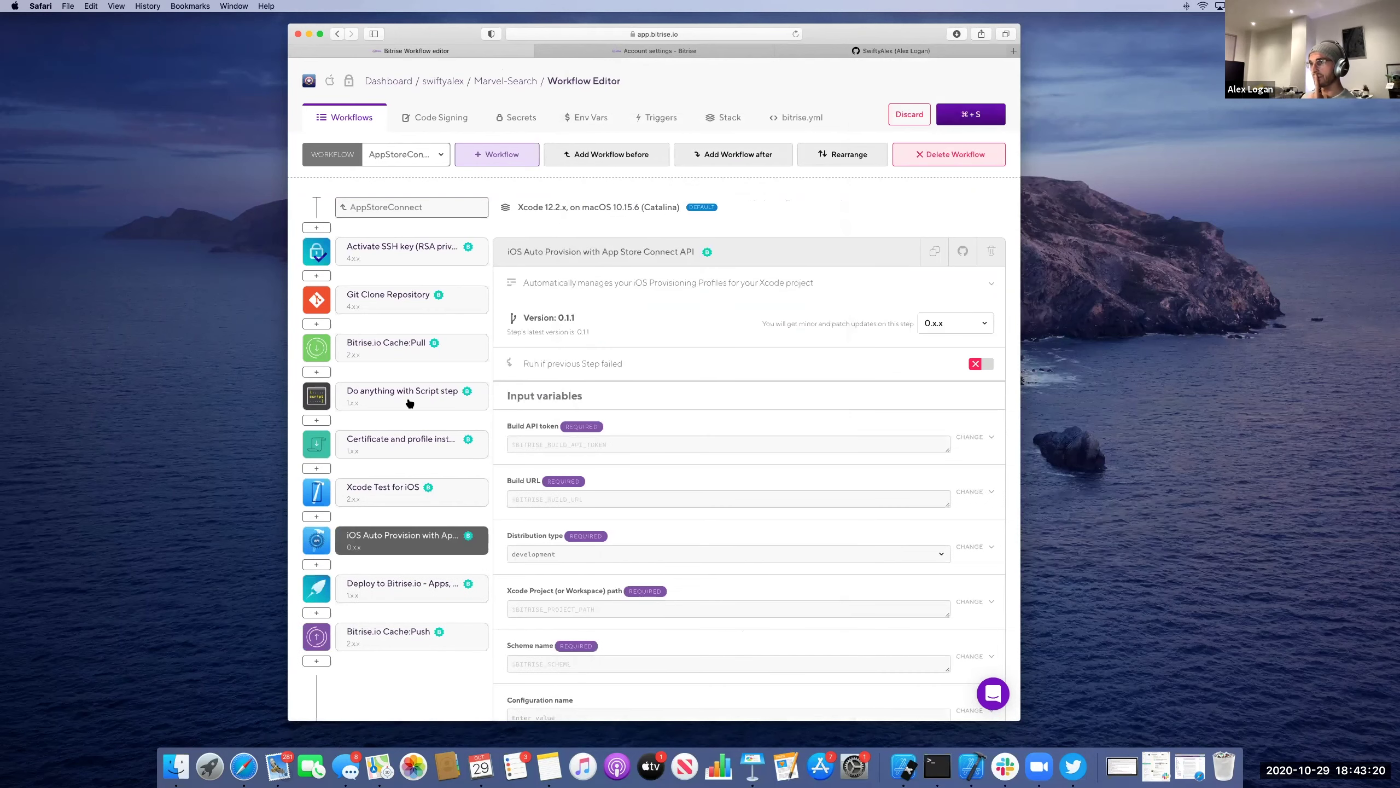
{"action": "left_click", "coordinate": [316, 564]}
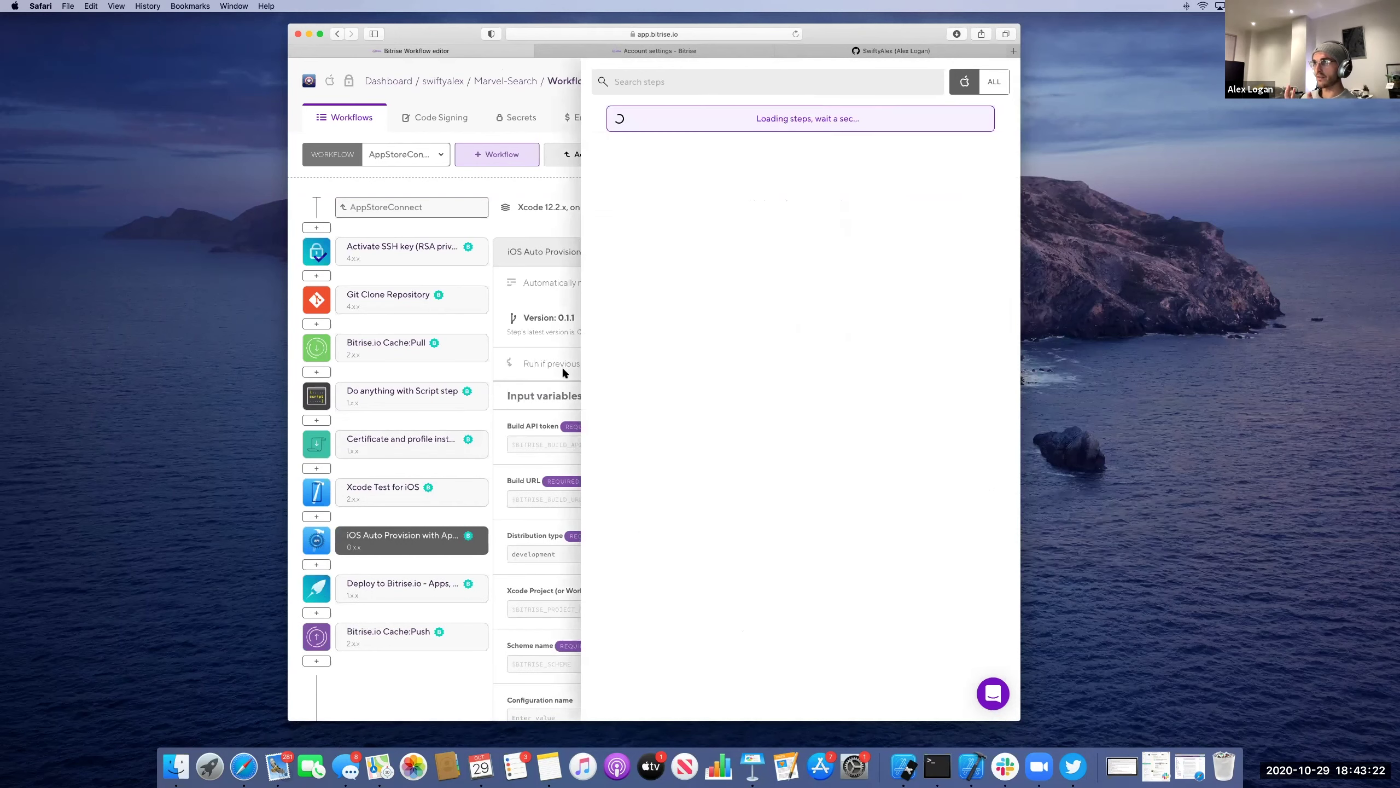
{"action": "left_click", "coordinate": [683, 88]}
{"action": "type", "text": "archi"}
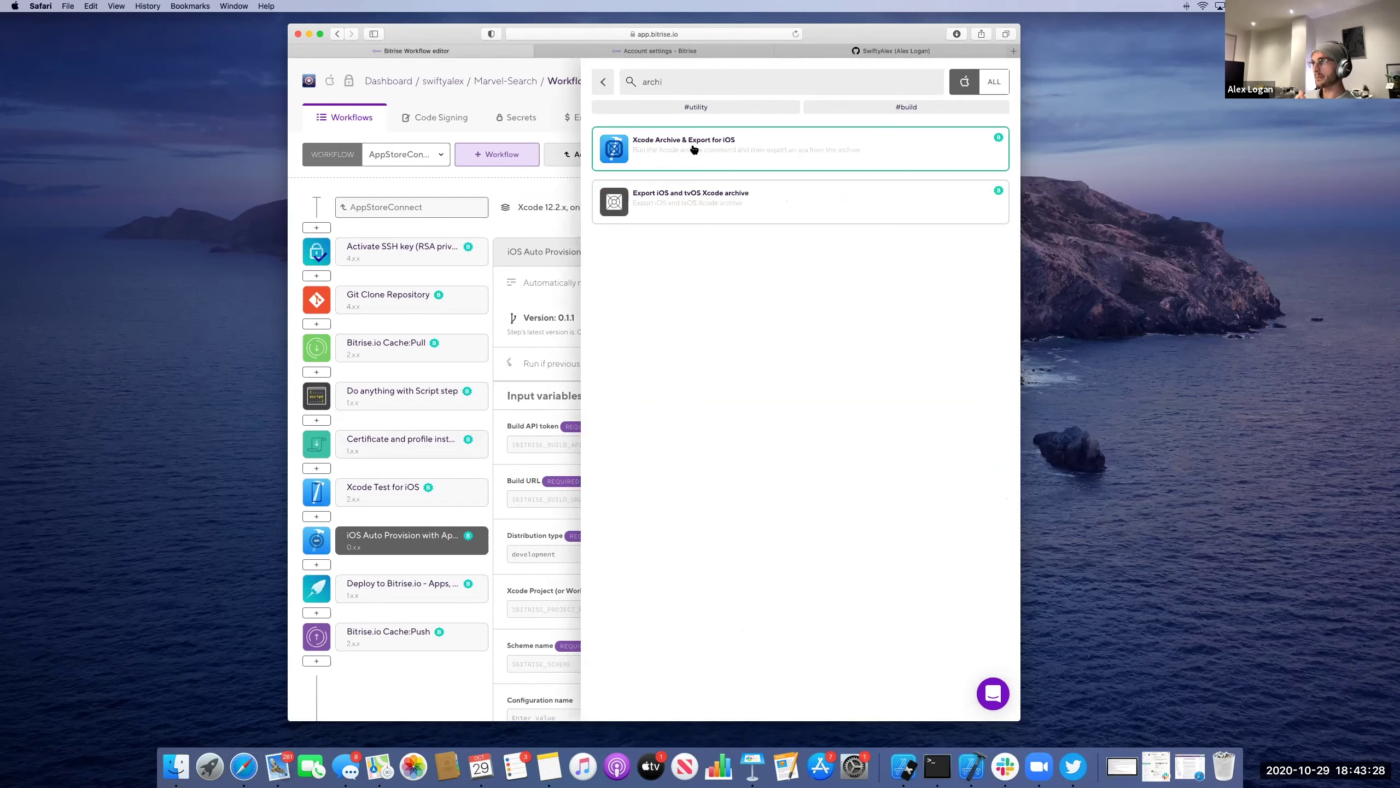
{"action": "left_click", "coordinate": [672, 138]}
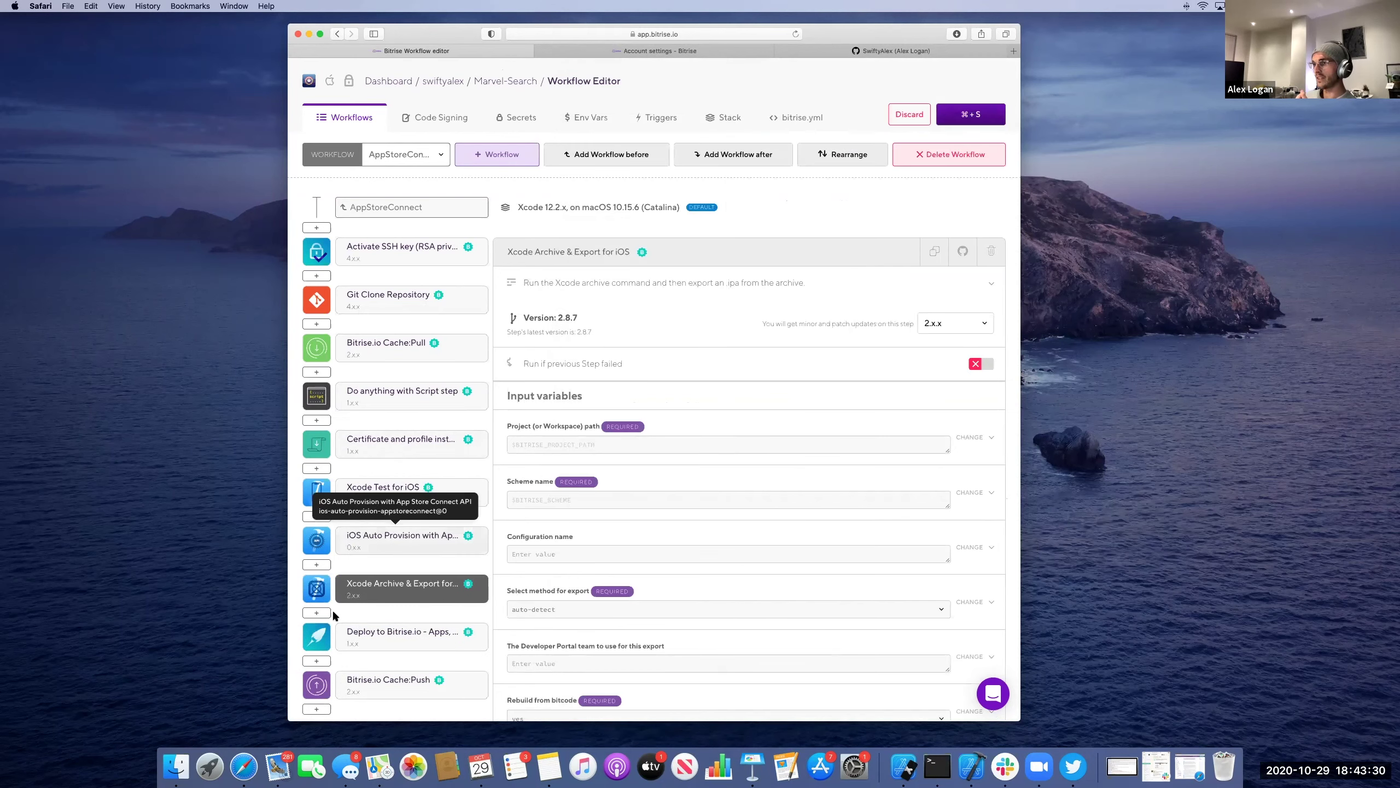
Step: Insert Deploy to iTunes Connect - Application Loader after the archive step
{"action": "left_click", "coordinate": [323, 611]}
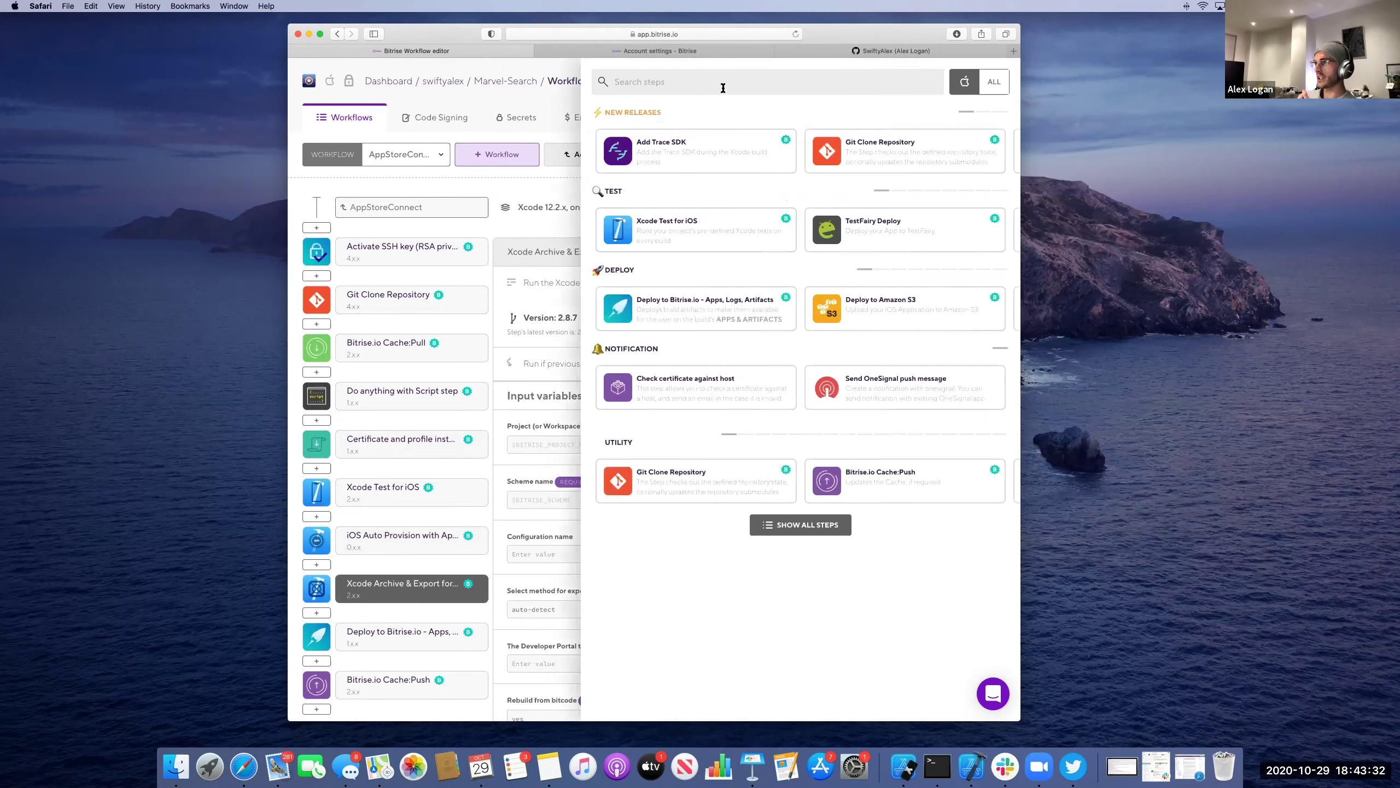
{"action": "type", "text": "Io"}
{"action": "type", "text": "ader"}
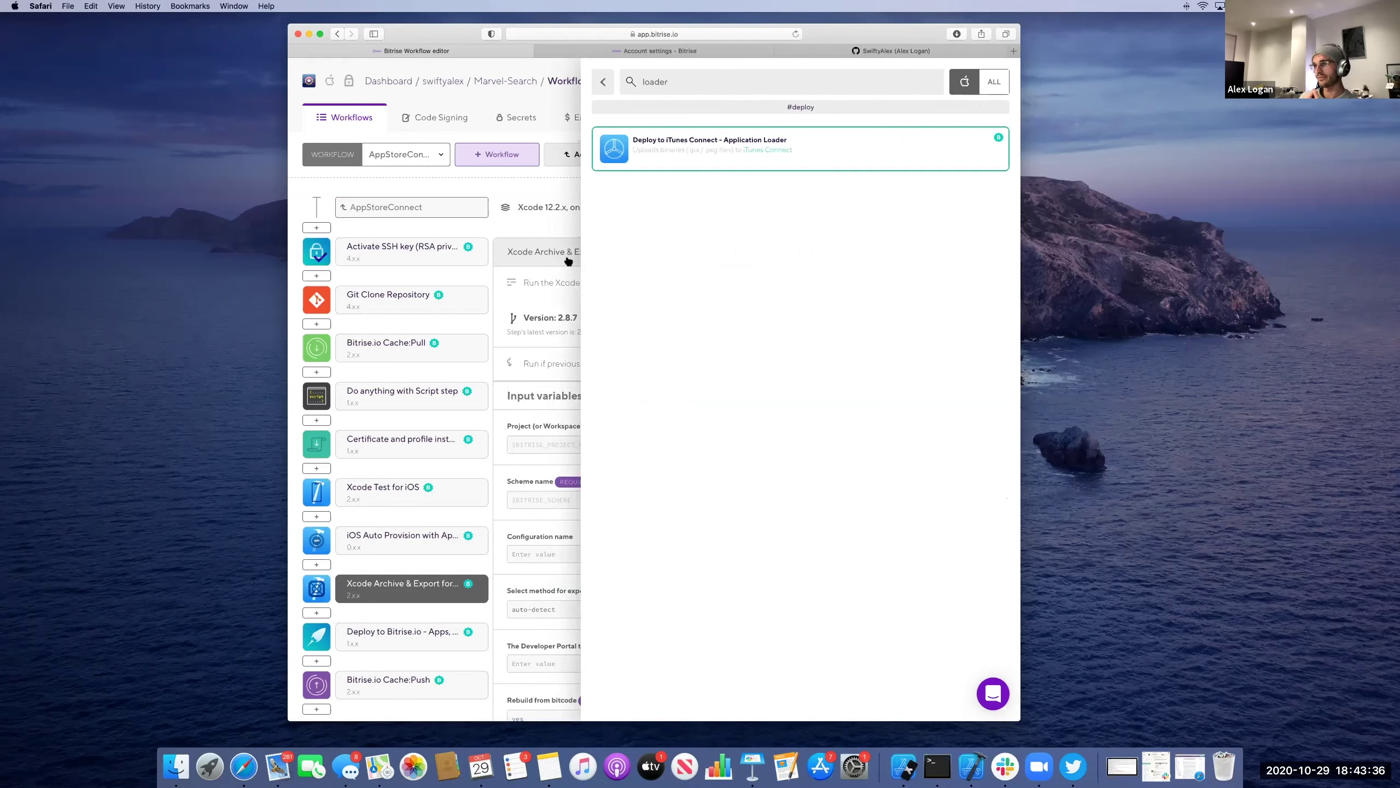
{"action": "key", "text": "Return"}
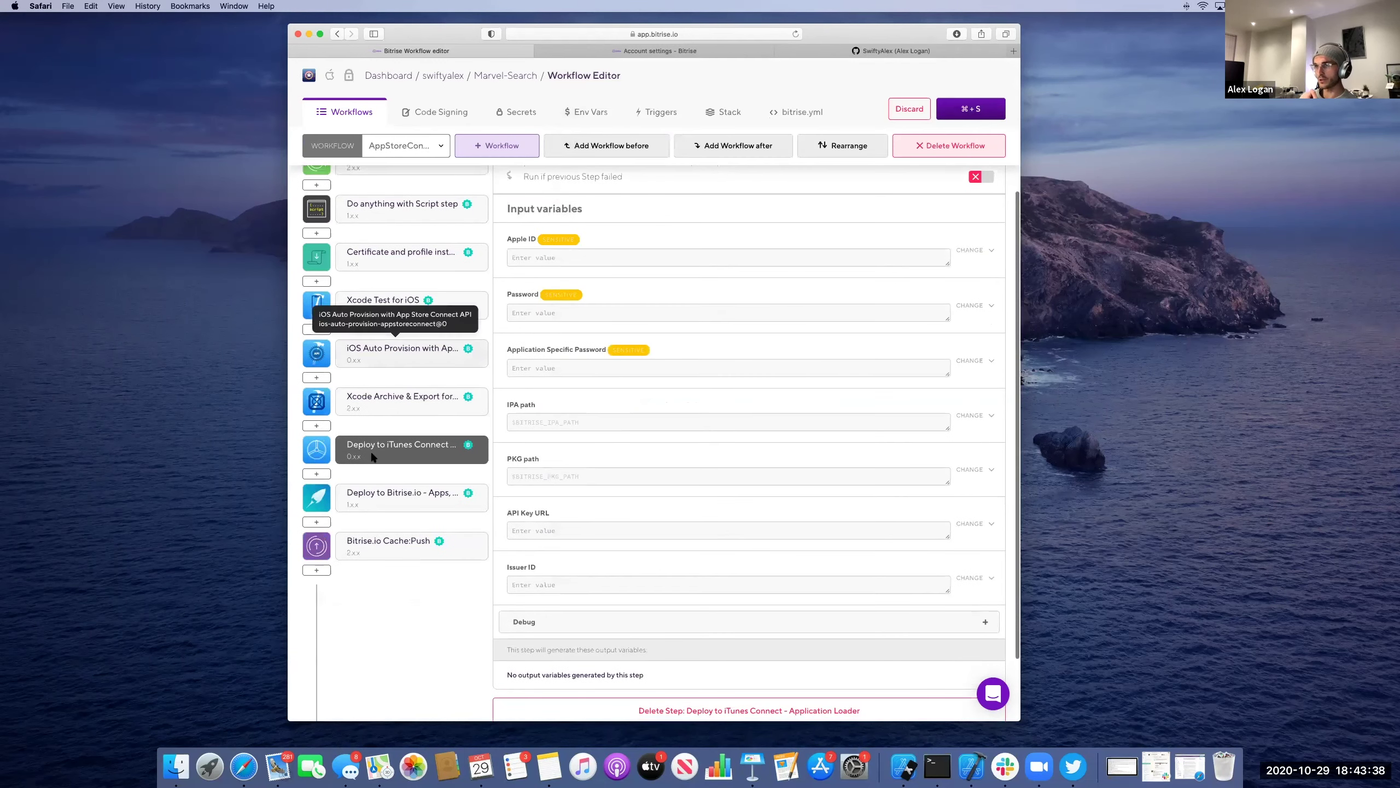
Step: Set iOS Auto Provision's Distribution type to app-store, then select the Xcode Archive & Export step
{"action": "scroll", "coordinate": [597, 436], "scroll_direction": "up", "scroll_amount": 2}
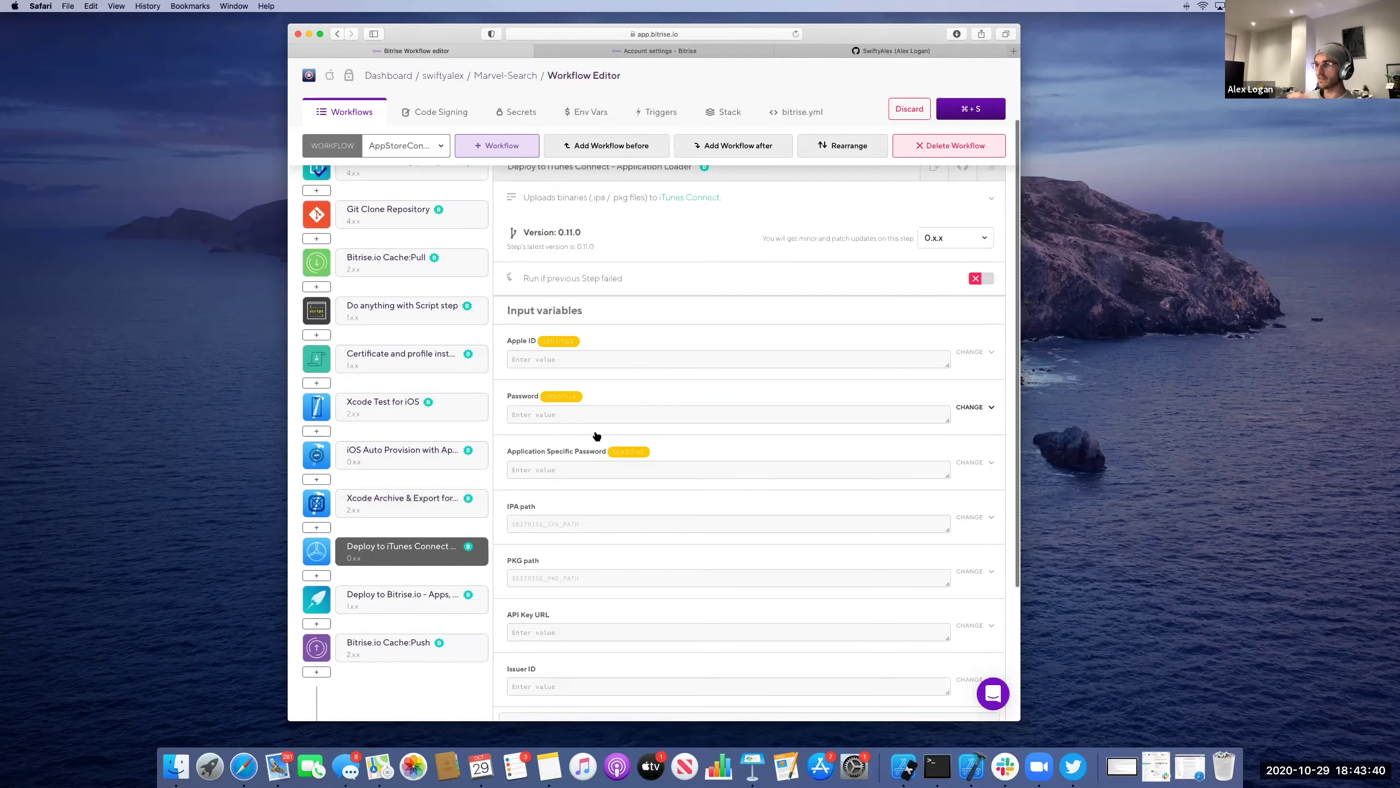
{"action": "left_click", "coordinate": [383, 461]}
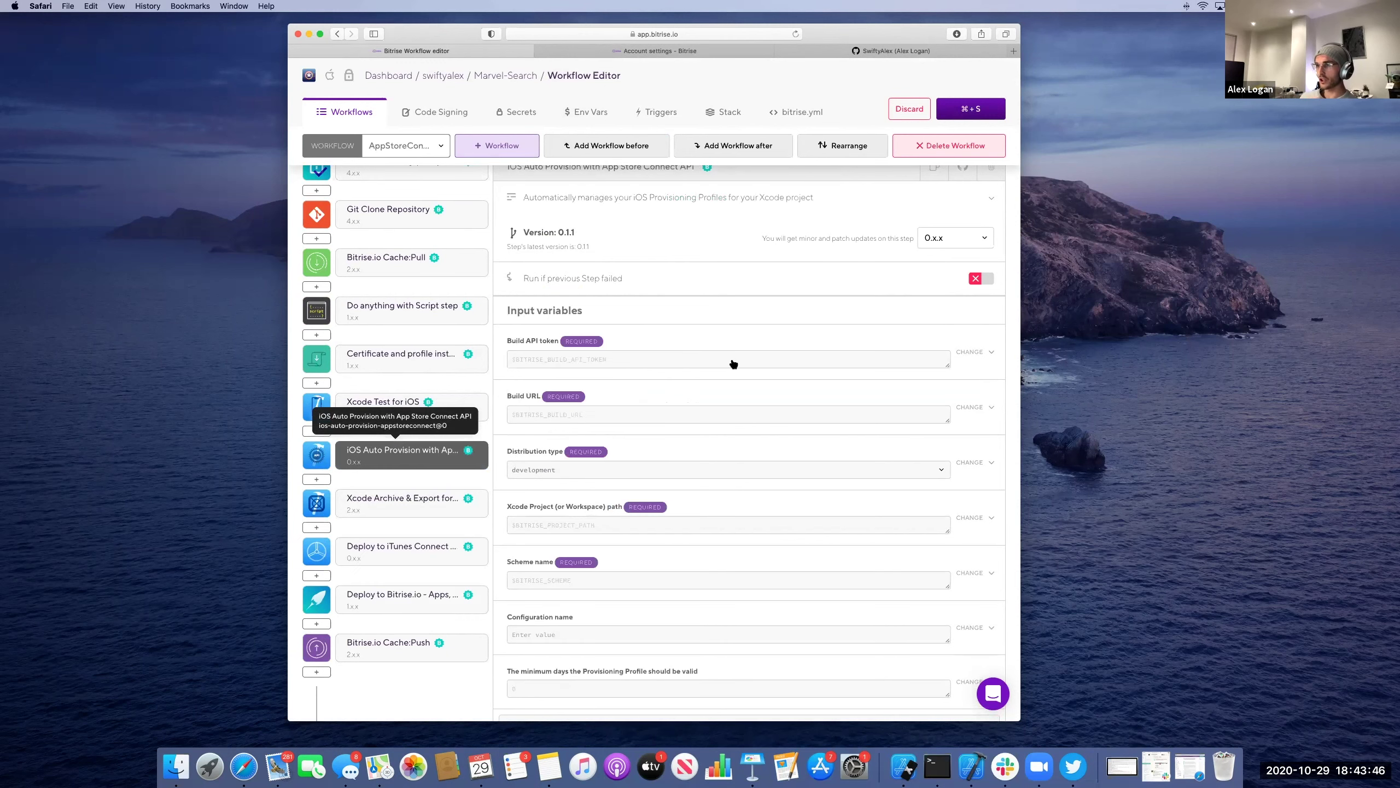
{"action": "scroll", "coordinate": [588, 436], "scroll_direction": "down", "scroll_amount": 2}
{"action": "scroll", "coordinate": [578, 452], "scroll_direction": "up", "scroll_amount": 1}
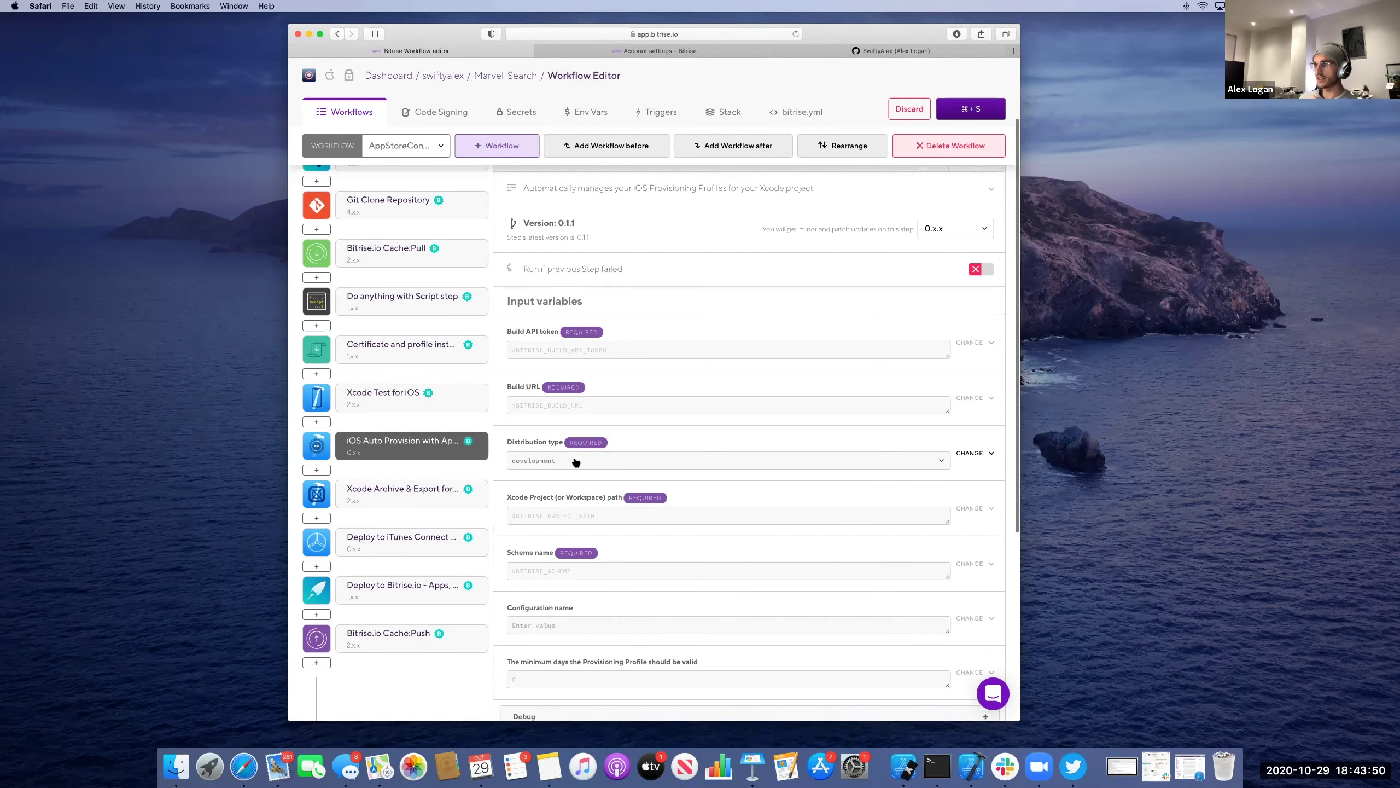
{"action": "scroll", "coordinate": [575, 462], "scroll_direction": "down", "scroll_amount": 1}
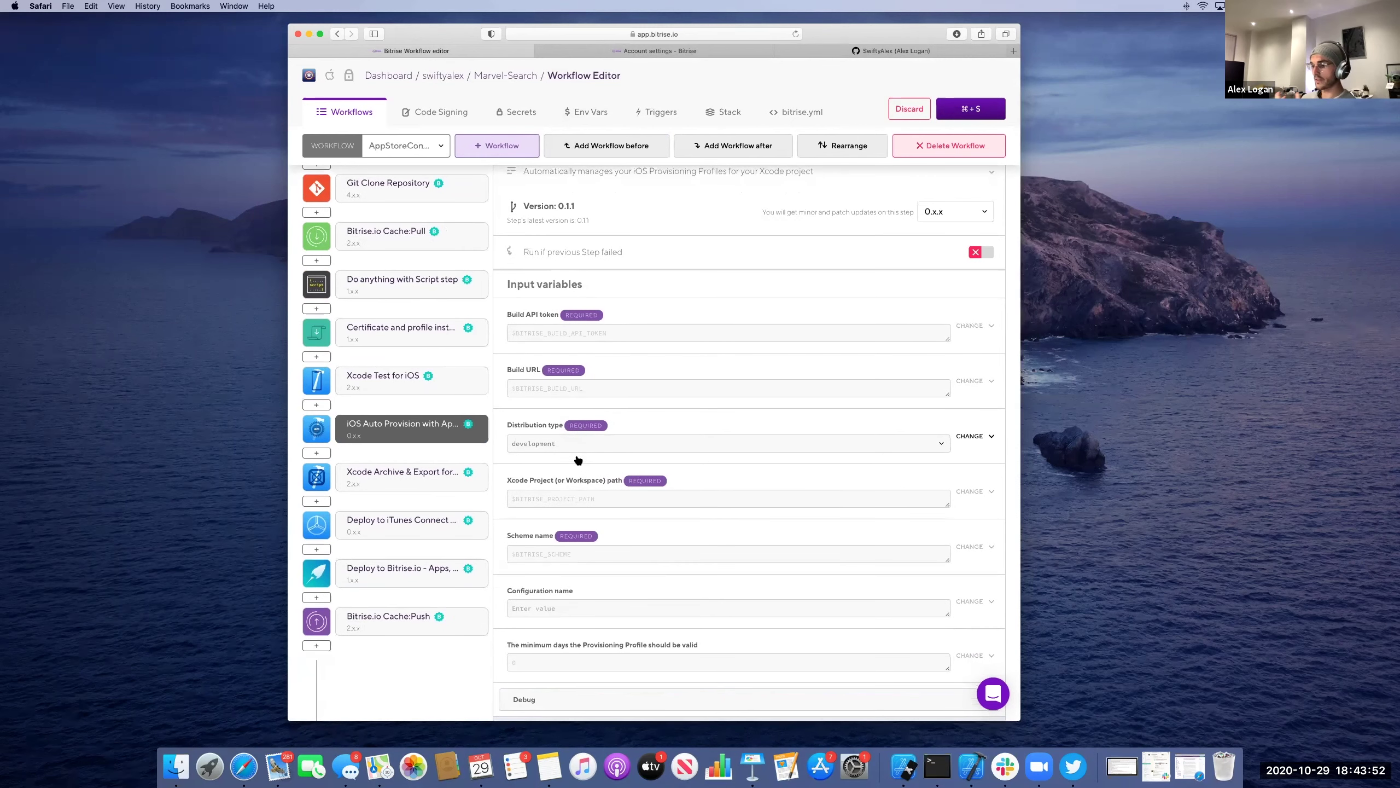
{"action": "left_click", "coordinate": [584, 450]}
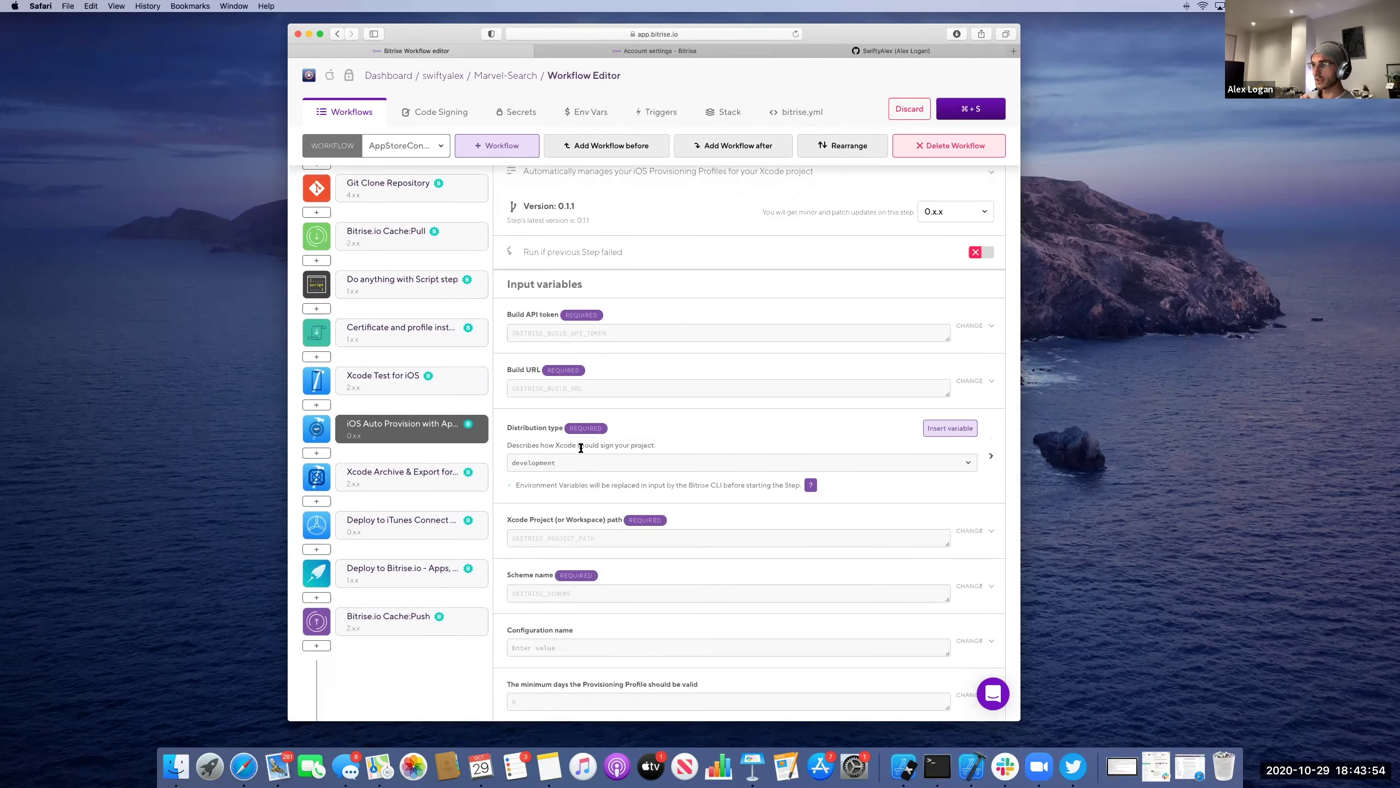
{"action": "left_click", "coordinate": [577, 462]}
{"action": "left_click", "coordinate": [575, 473]}
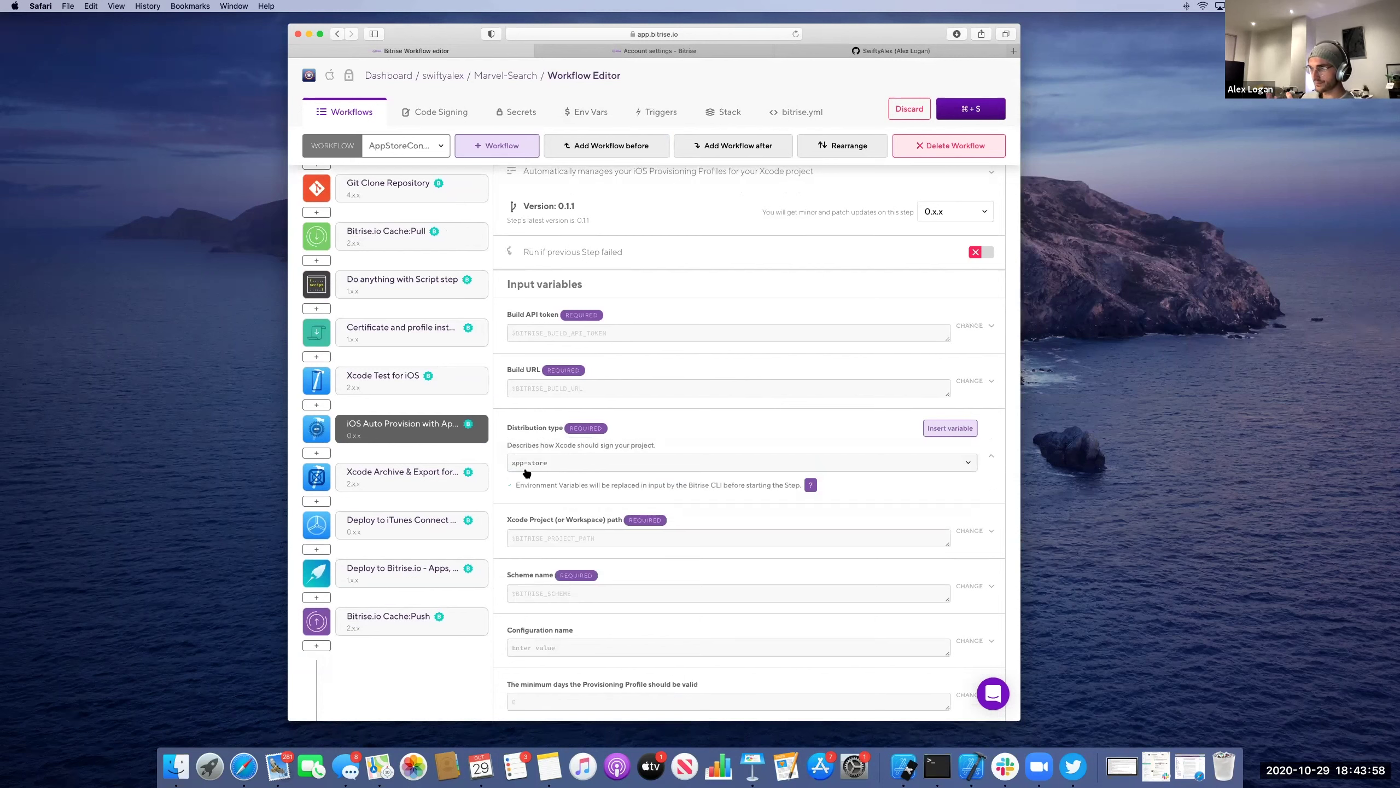
{"action": "left_click", "coordinate": [417, 484]}
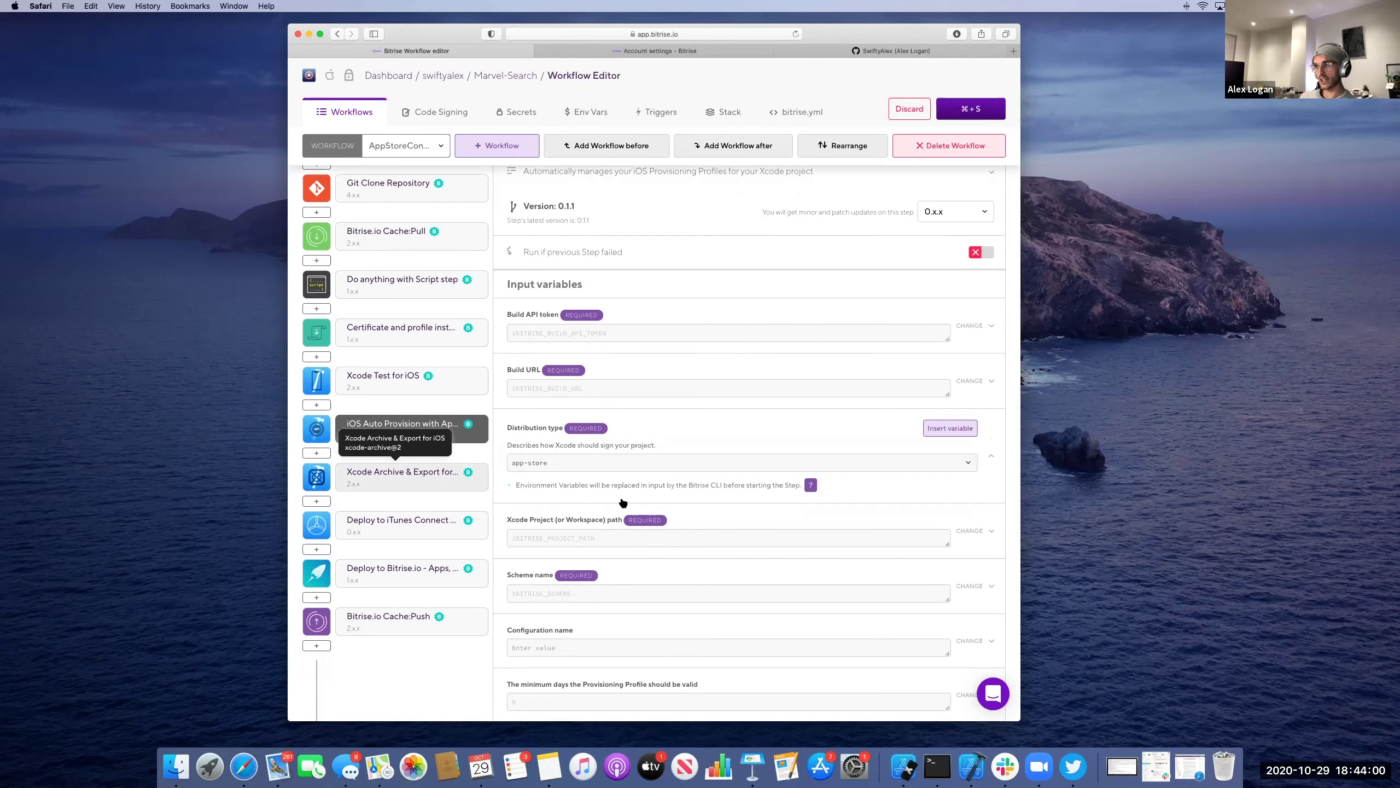
{"action": "scroll", "coordinate": [623, 503], "scroll_direction": "down", "scroll_amount": 1}
Step: Change the Xcode Archive & Export step's export method from auto-detect to app-store
{"action": "scroll", "coordinate": [618, 501], "scroll_direction": "down", "scroll_amount": 1}
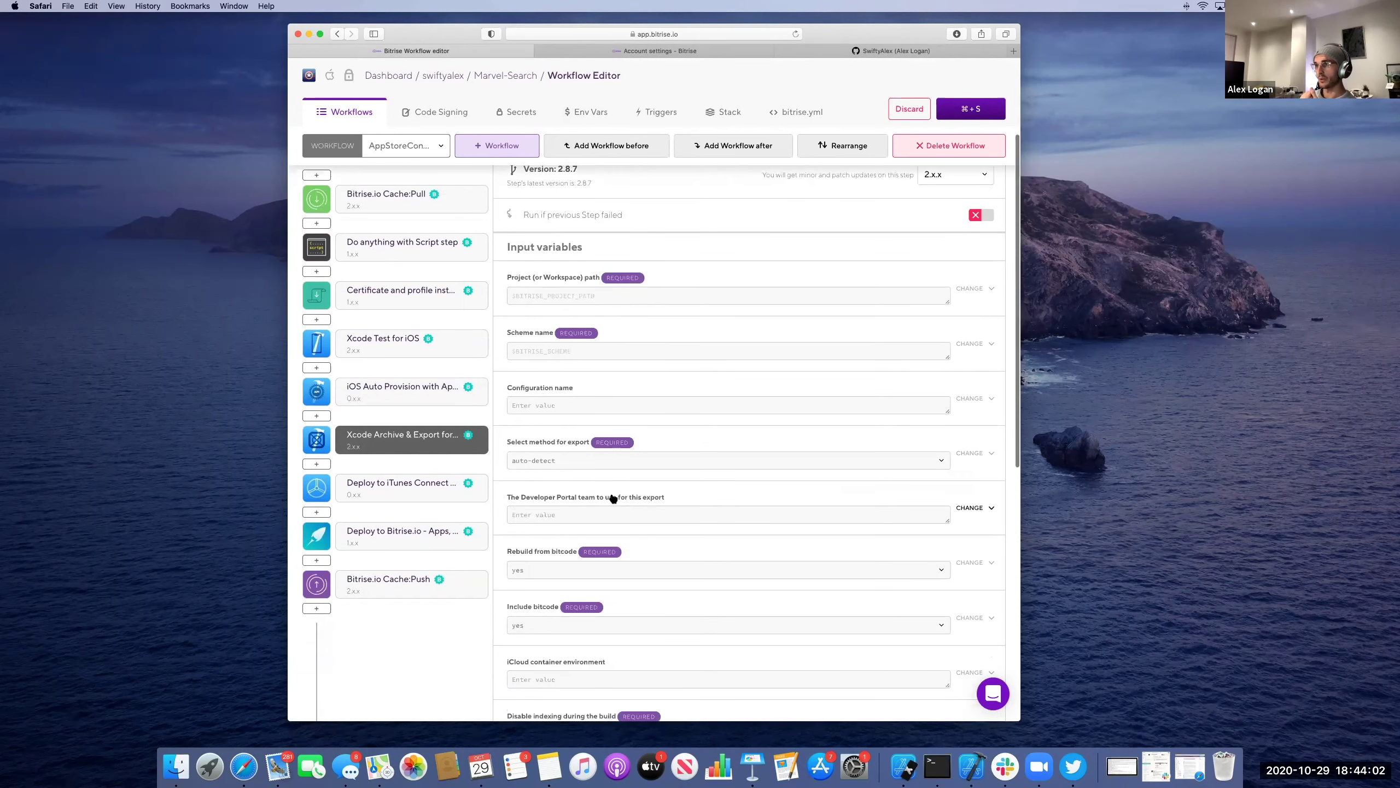
{"action": "left_click", "coordinate": [781, 438]}
{"action": "scroll", "coordinate": [940, 429], "scroll_direction": "down", "scroll_amount": 2}
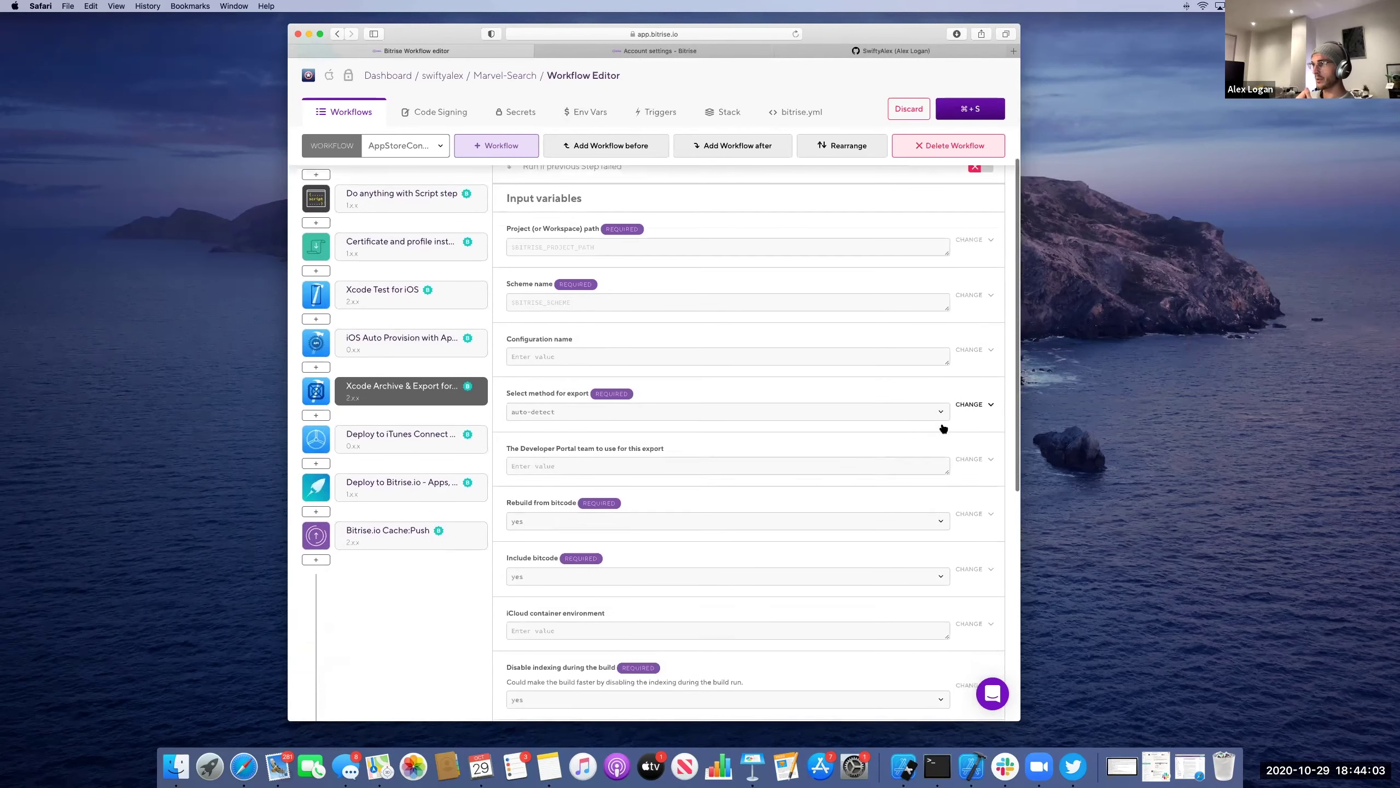
{"action": "left_click", "coordinate": [807, 462]}
{"action": "left_click", "coordinate": [656, 474]}
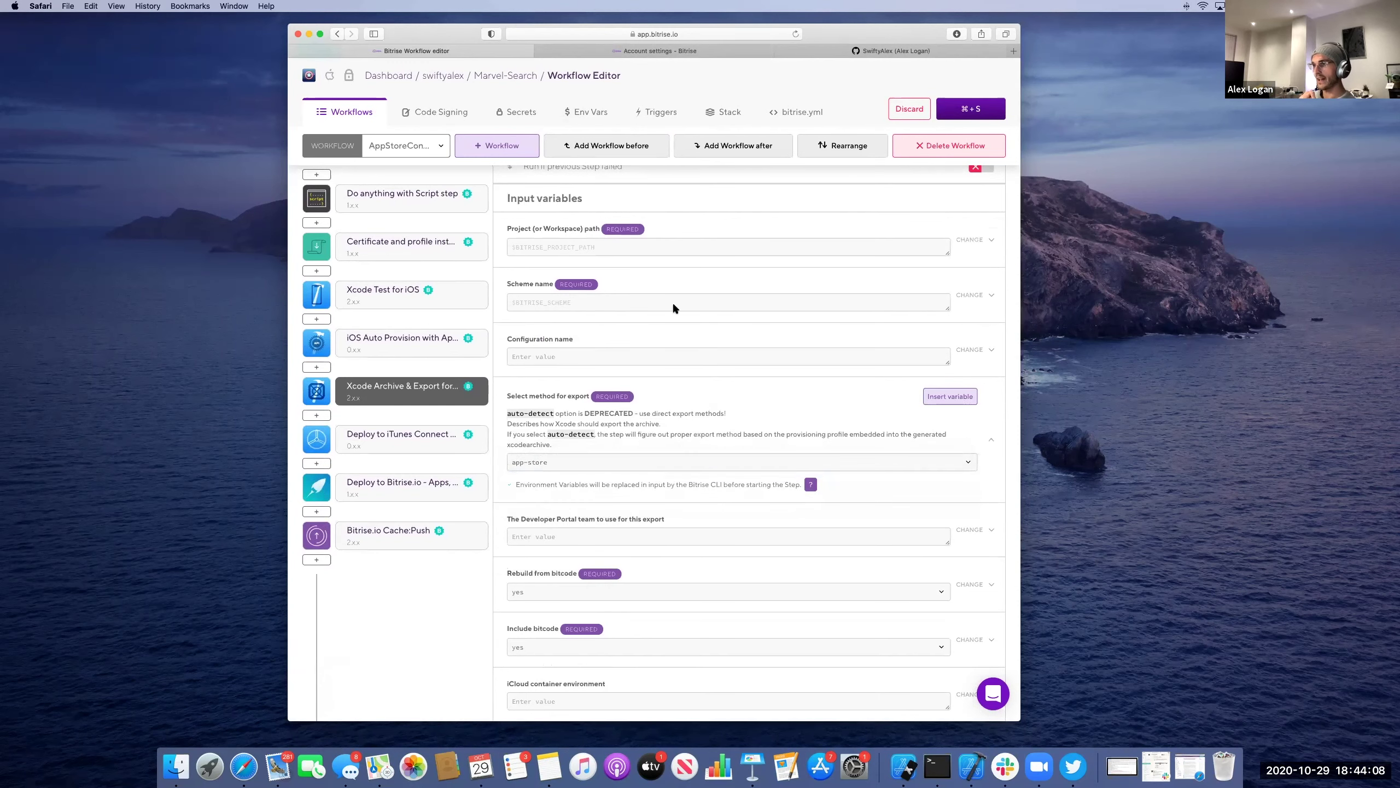
{"action": "scroll", "coordinate": [801, 403], "scroll_direction": "down", "scroll_amount": 5}
{"action": "scroll", "coordinate": [796, 401], "scroll_direction": "up", "scroll_amount": 7}
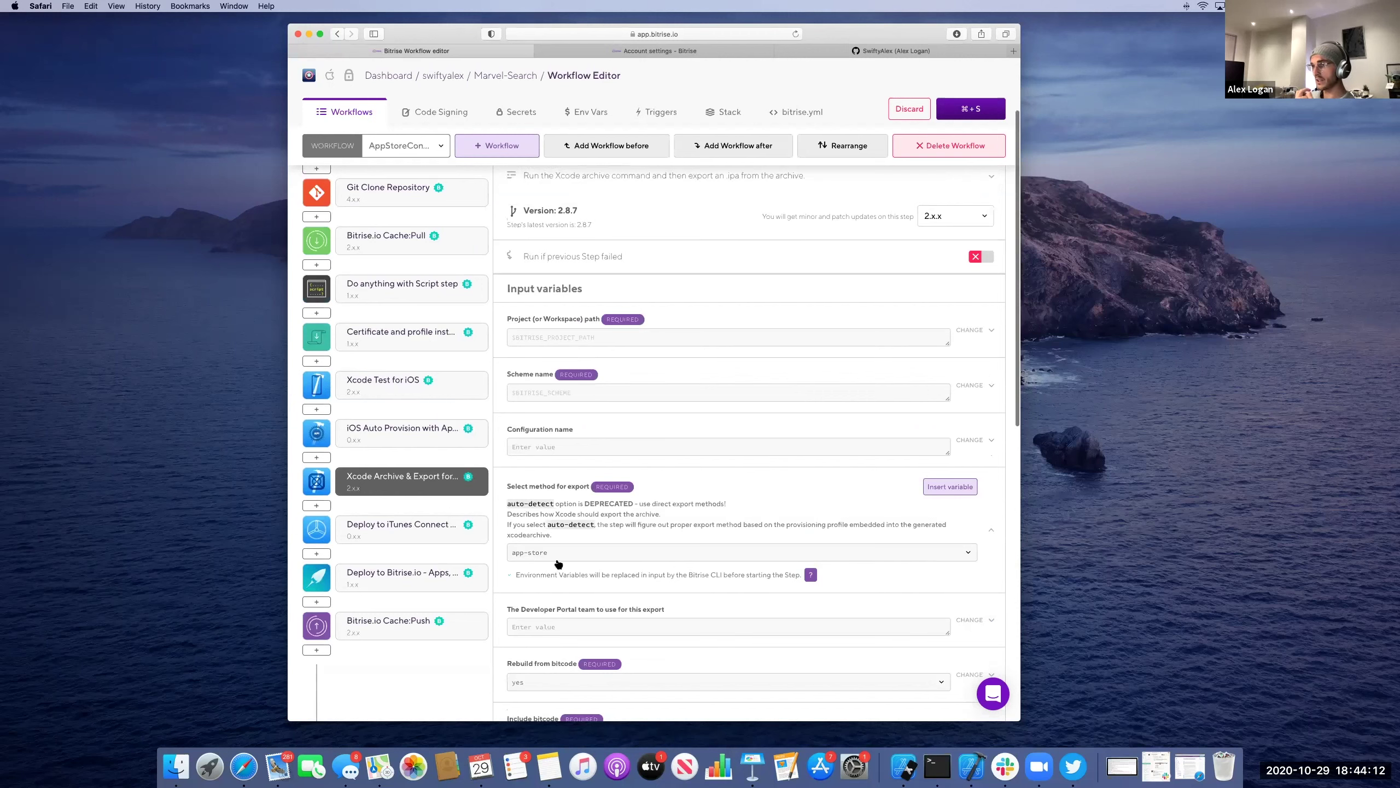
{"action": "left_click", "coordinate": [407, 526]}
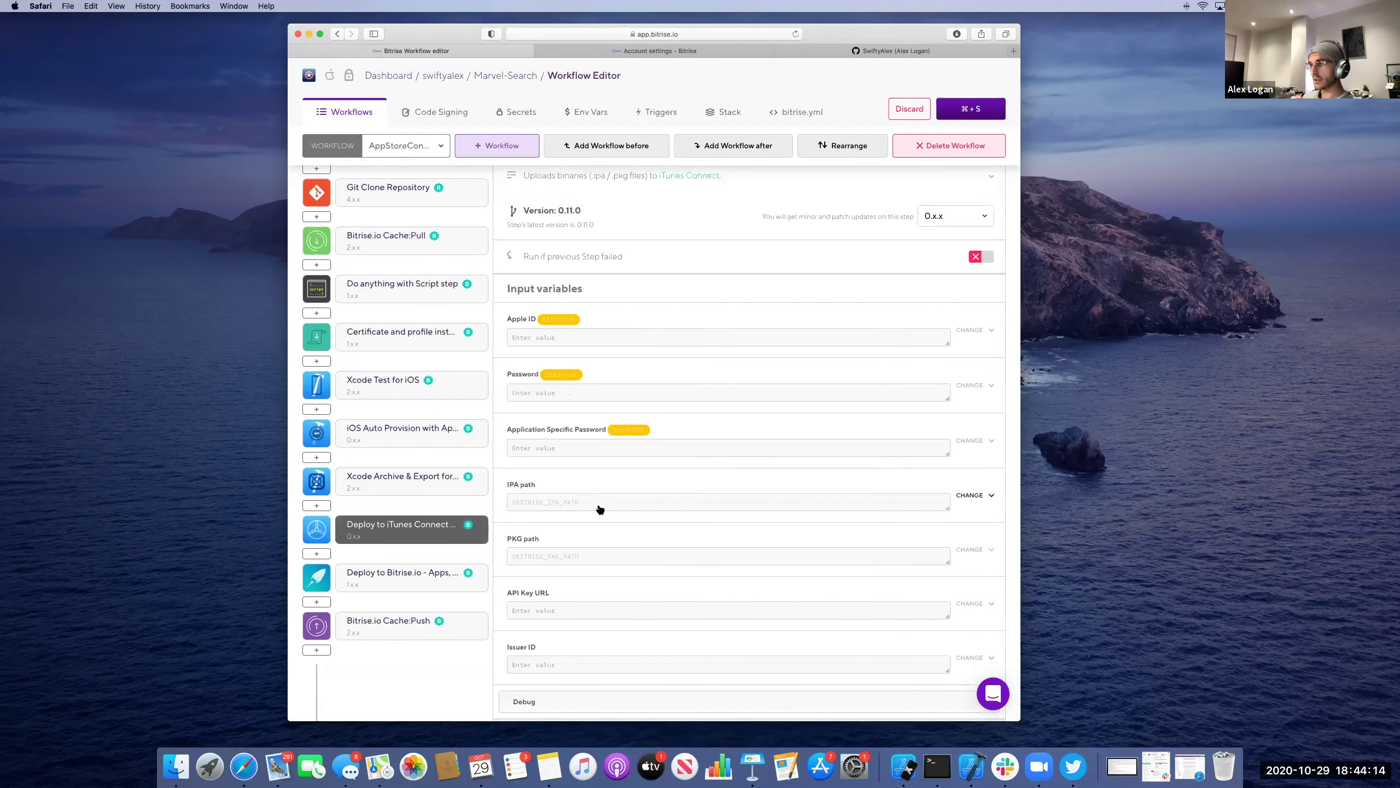
Step: Set the Deploy to iTunes Connect API Key URL to the $BITRISEIO_AuthKey_URL variable
{"action": "scroll", "coordinate": [599, 507], "scroll_direction": "down", "scroll_amount": 2}
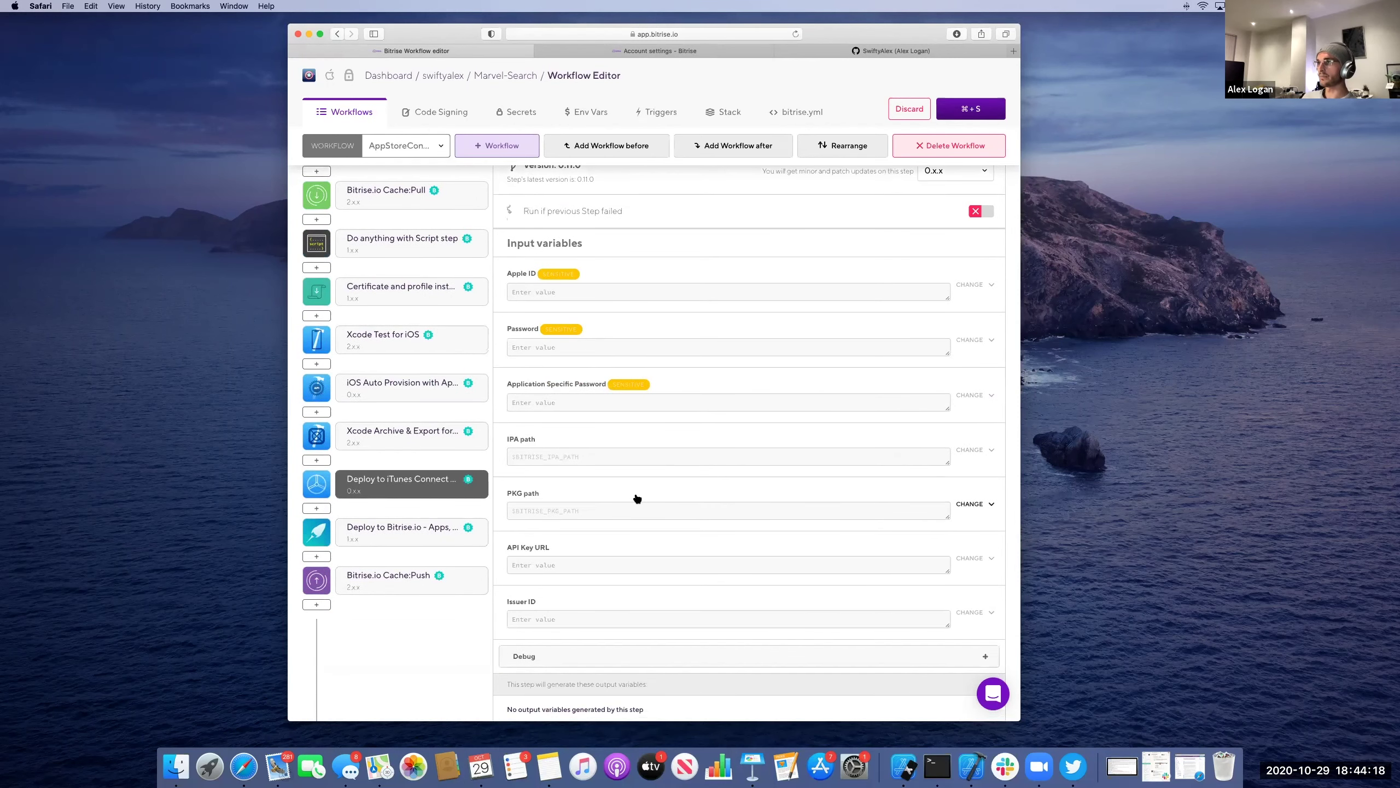
{"action": "scroll", "coordinate": [621, 364], "scroll_direction": "up", "scroll_amount": 1}
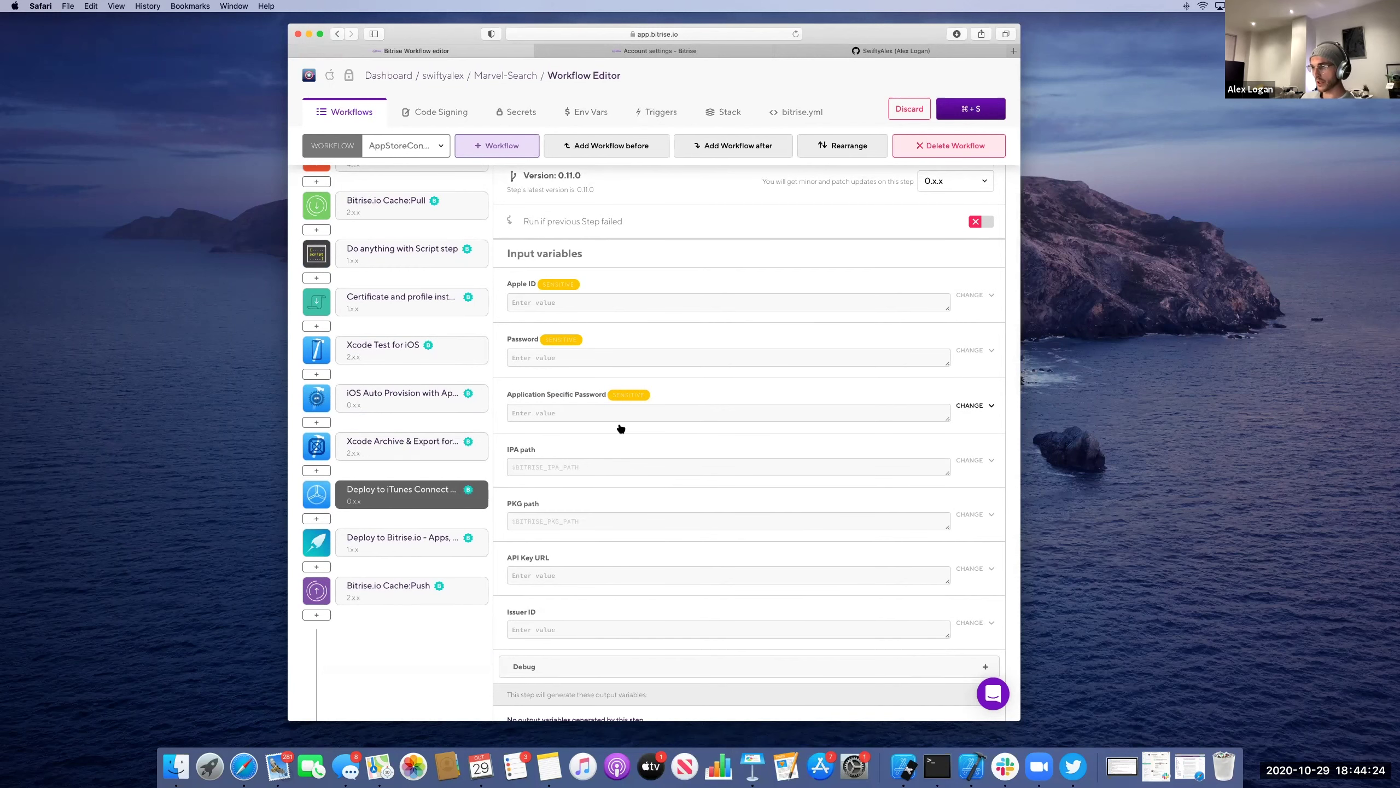
{"action": "scroll", "coordinate": [621, 428], "scroll_direction": "down", "scroll_amount": 2}
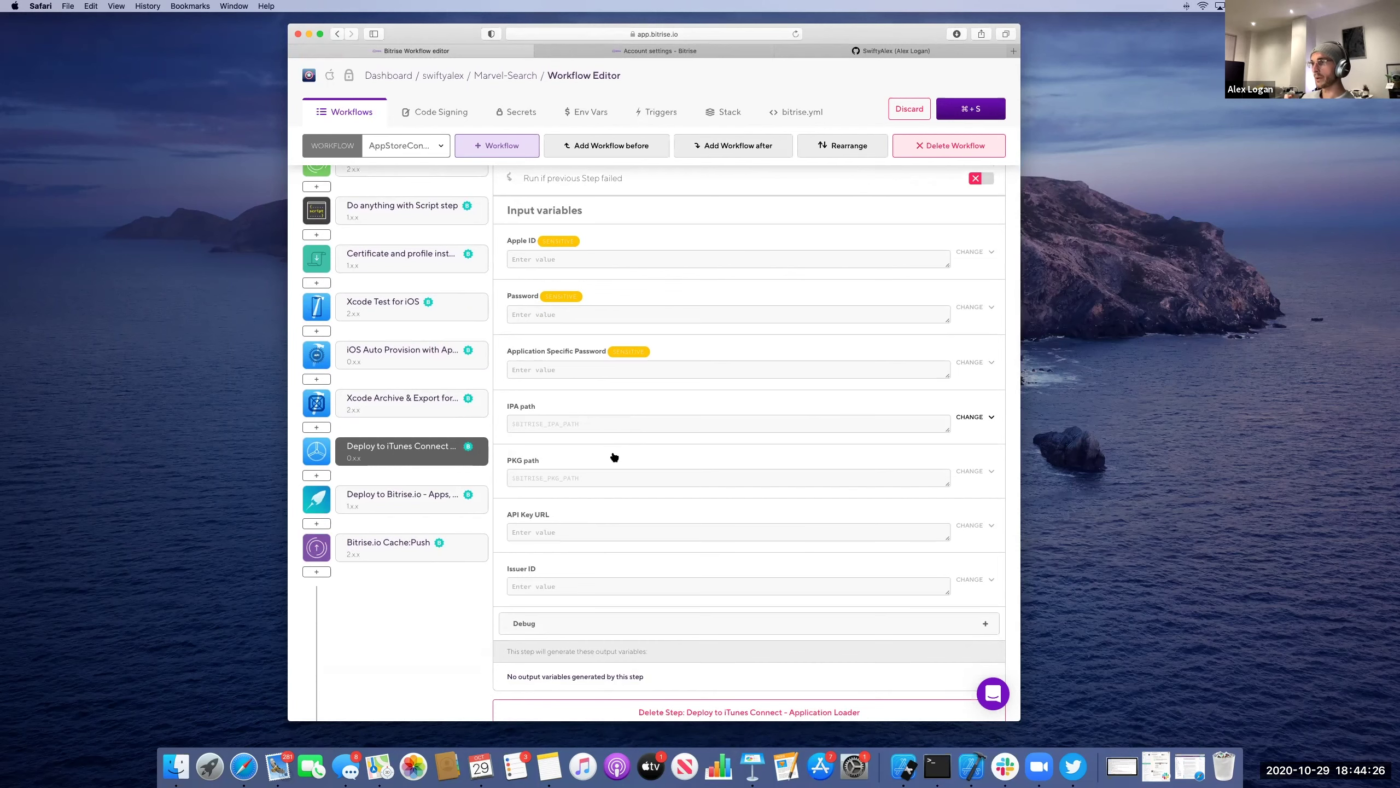
{"action": "scroll", "coordinate": [578, 532], "scroll_direction": "down", "scroll_amount": 1}
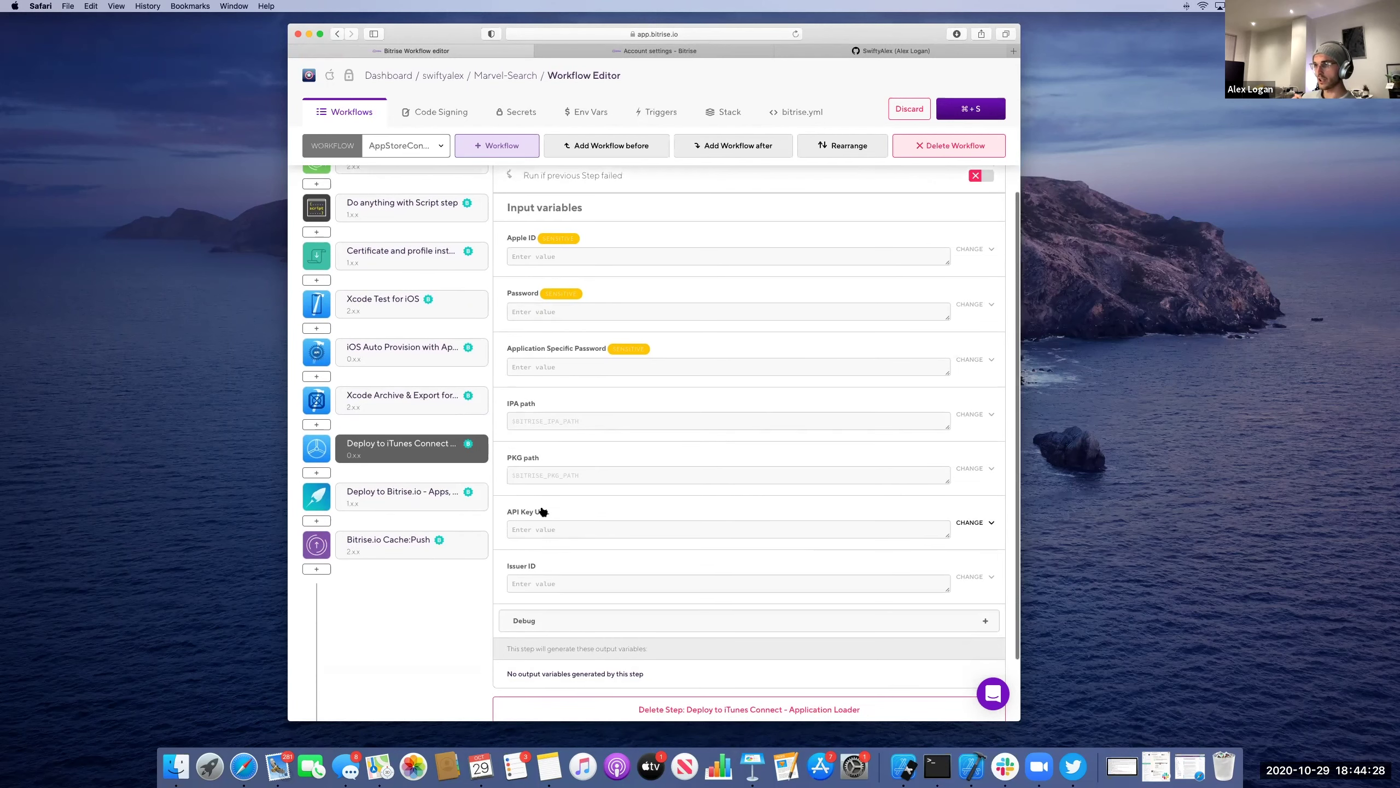
{"action": "left_click", "coordinate": [565, 525]}
{"action": "scroll", "coordinate": [626, 500], "scroll_direction": "down", "scroll_amount": 2}
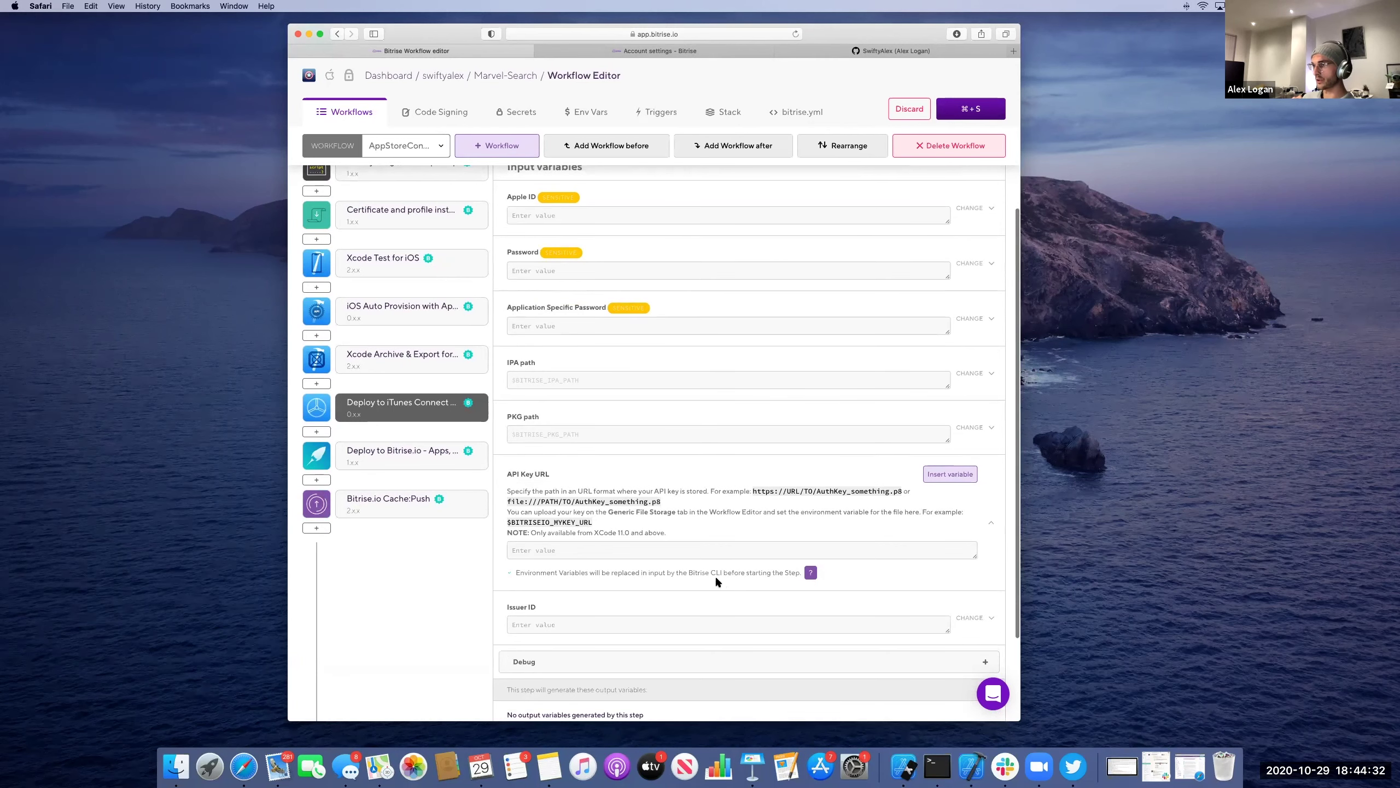
{"action": "scroll", "coordinate": [558, 519], "scroll_direction": "down", "scroll_amount": 1}
{"action": "scroll", "coordinate": [633, 510], "scroll_direction": "up", "scroll_amount": 1}
{"action": "scroll", "coordinate": [750, 546], "scroll_direction": "up", "scroll_amount": 1}
{"action": "scroll", "coordinate": [938, 477], "scroll_direction": "up", "scroll_amount": 1}
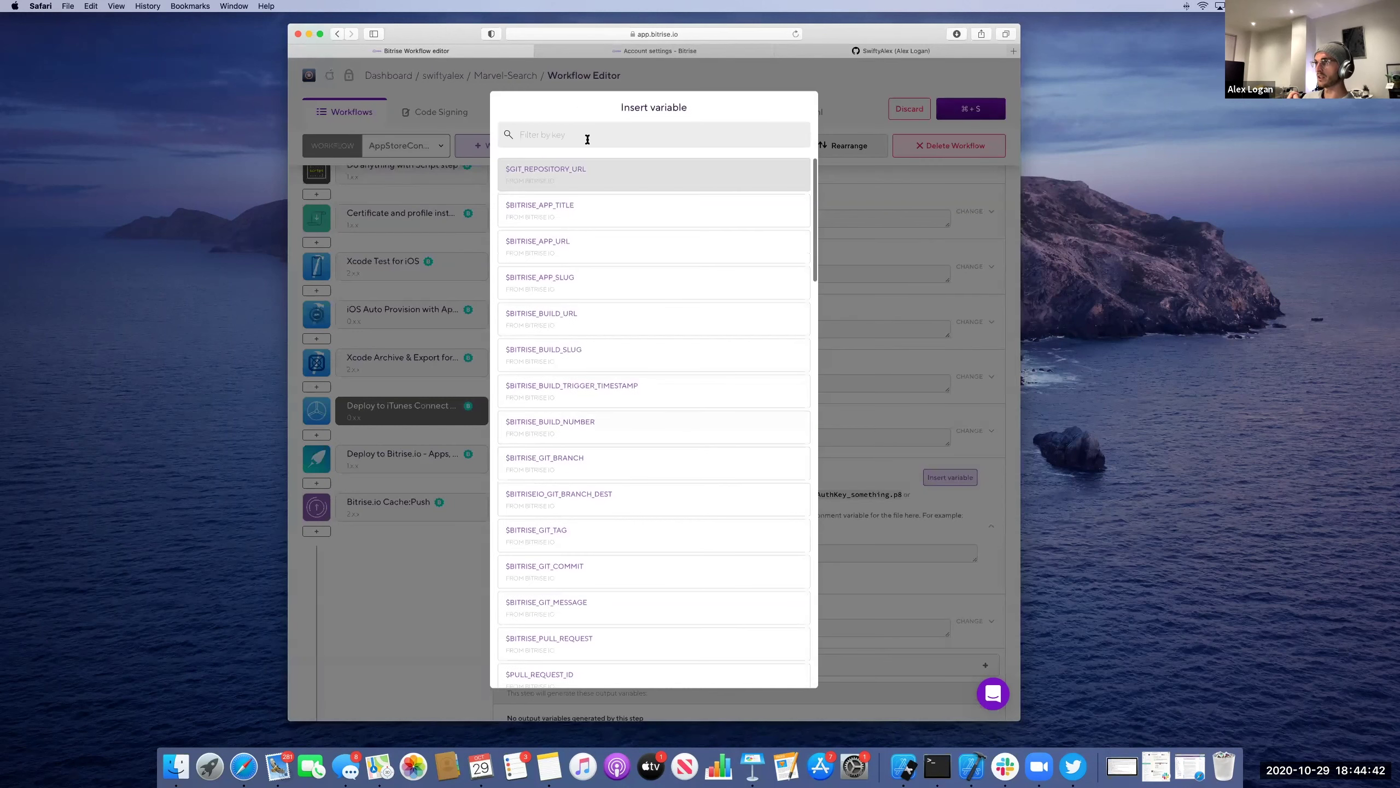
{"action": "left_click", "coordinate": [587, 139]}
{"action": "type", "text": "auth"}
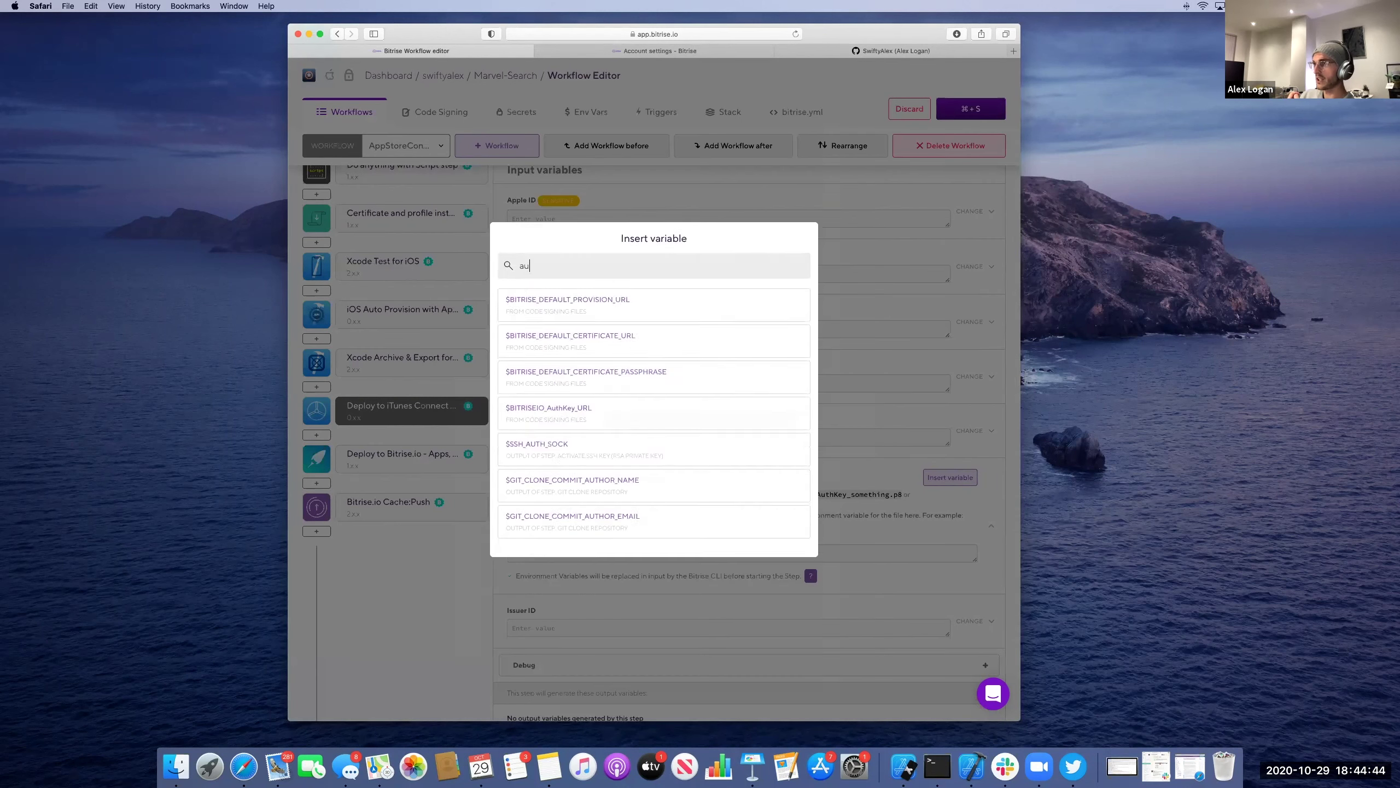
{"action": "left_click", "coordinate": [641, 358]}
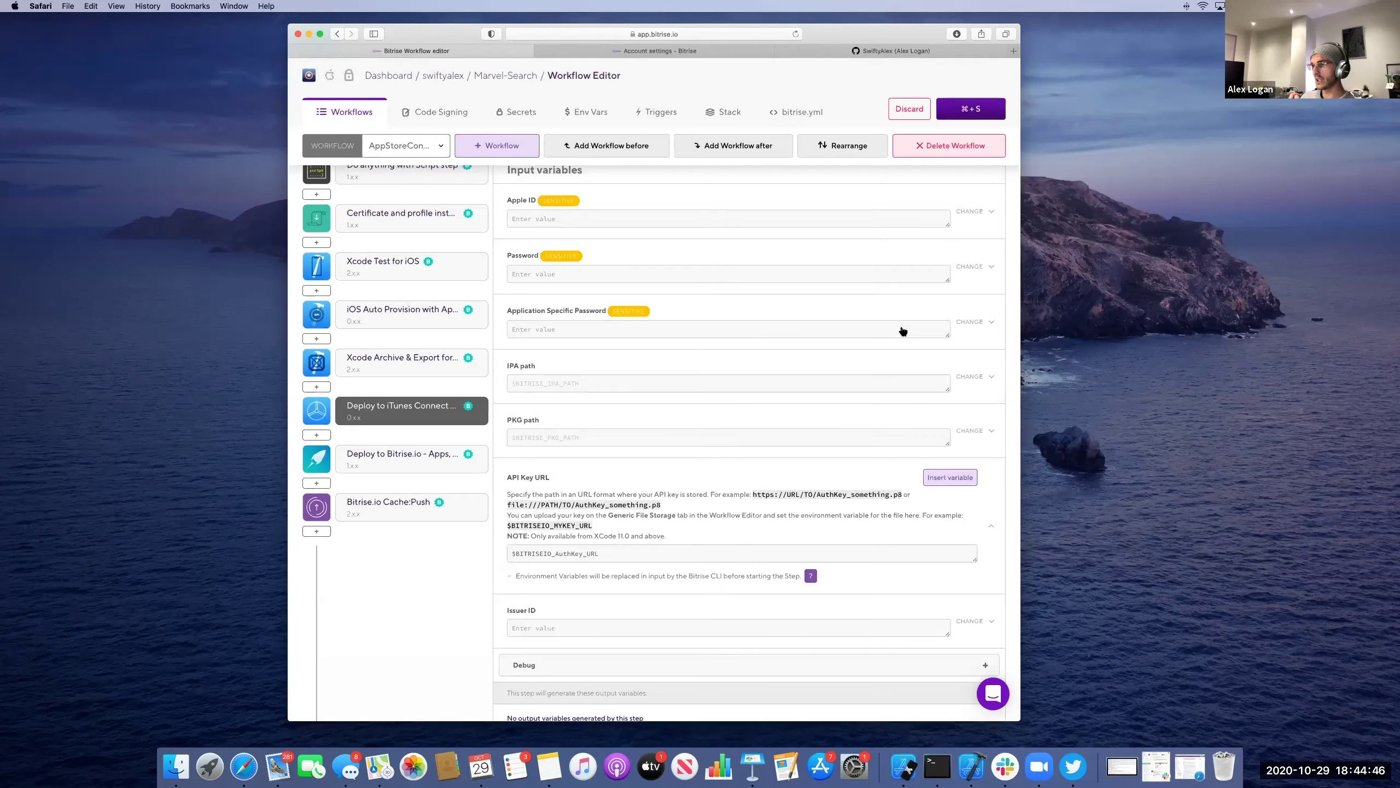
Step: Paste the copied Issuer ID into the Deploy to iTunes Connect step's Issuer ID input
{"action": "scroll", "coordinate": [882, 336], "scroll_direction": "down", "scroll_amount": 1}
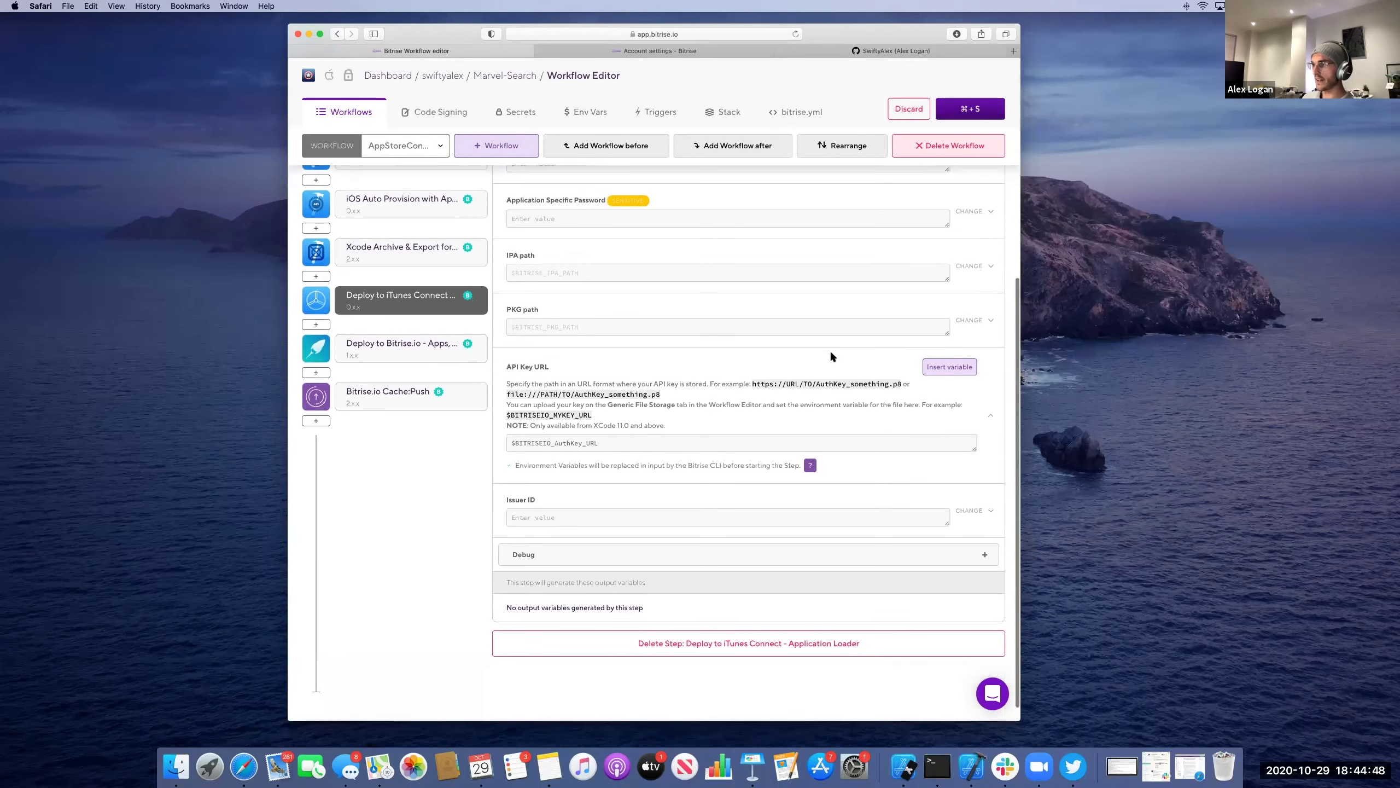
{"action": "left_click", "coordinate": [779, 518]}
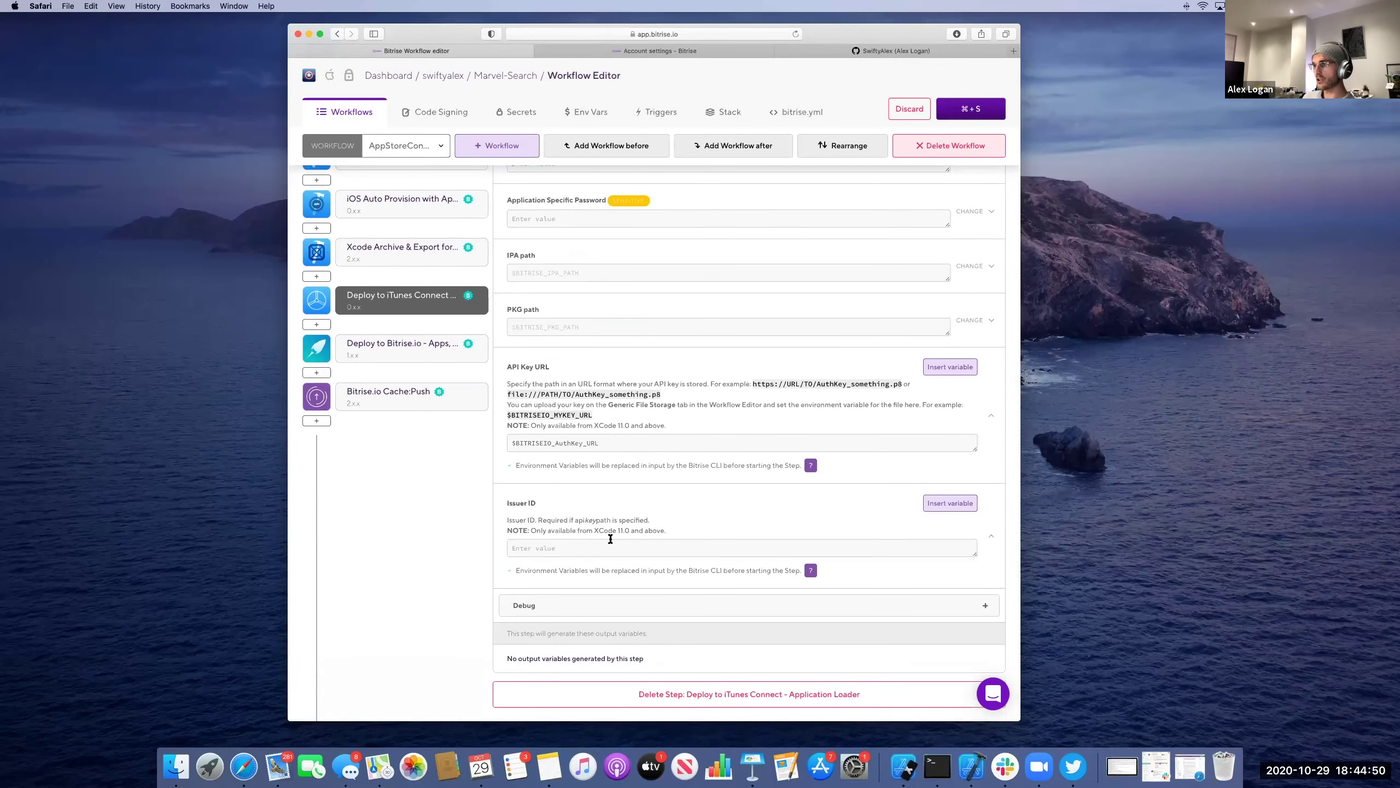
{"action": "right_click", "coordinate": [626, 551]}
{"action": "left_click", "coordinate": [644, 563]}
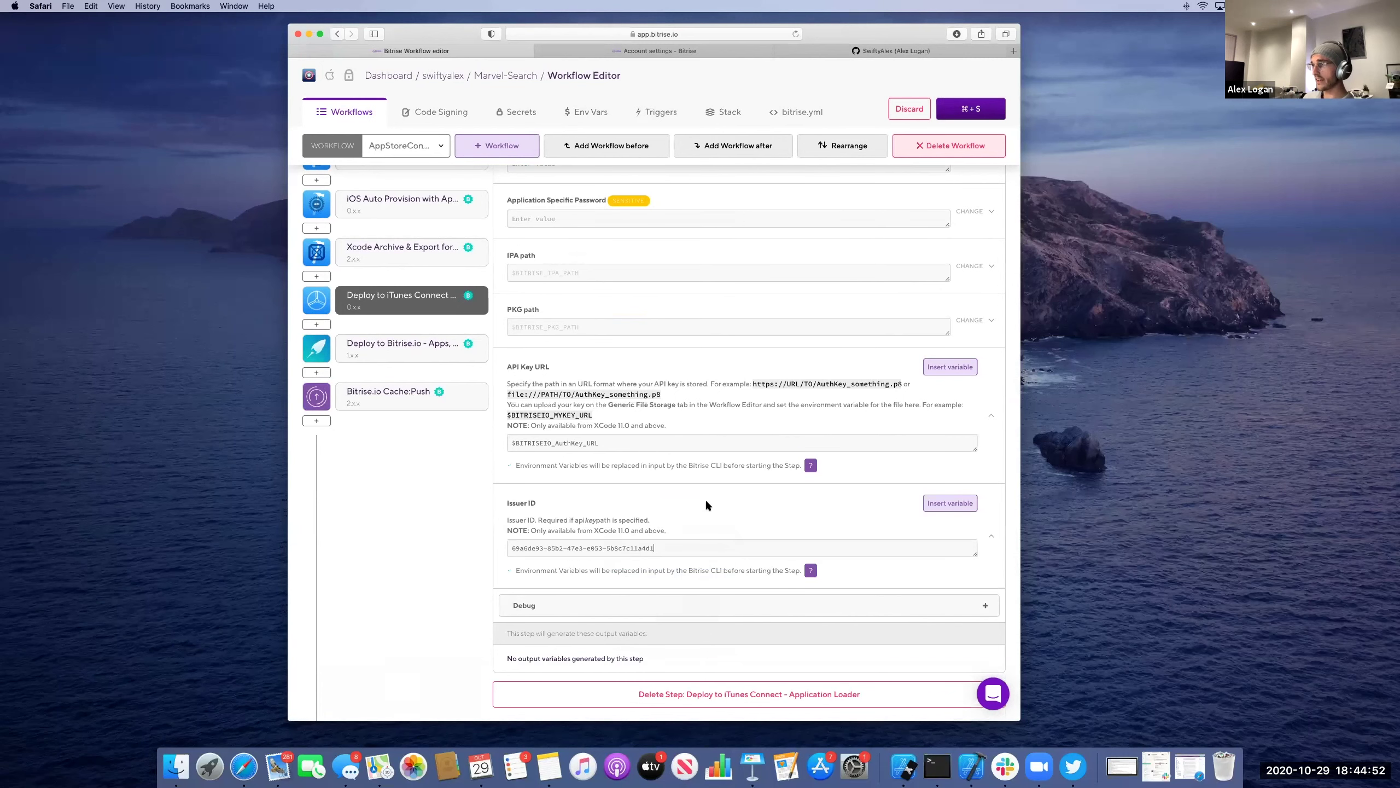
{"action": "scroll", "coordinate": [677, 505], "scroll_direction": "up", "scroll_amount": 1}
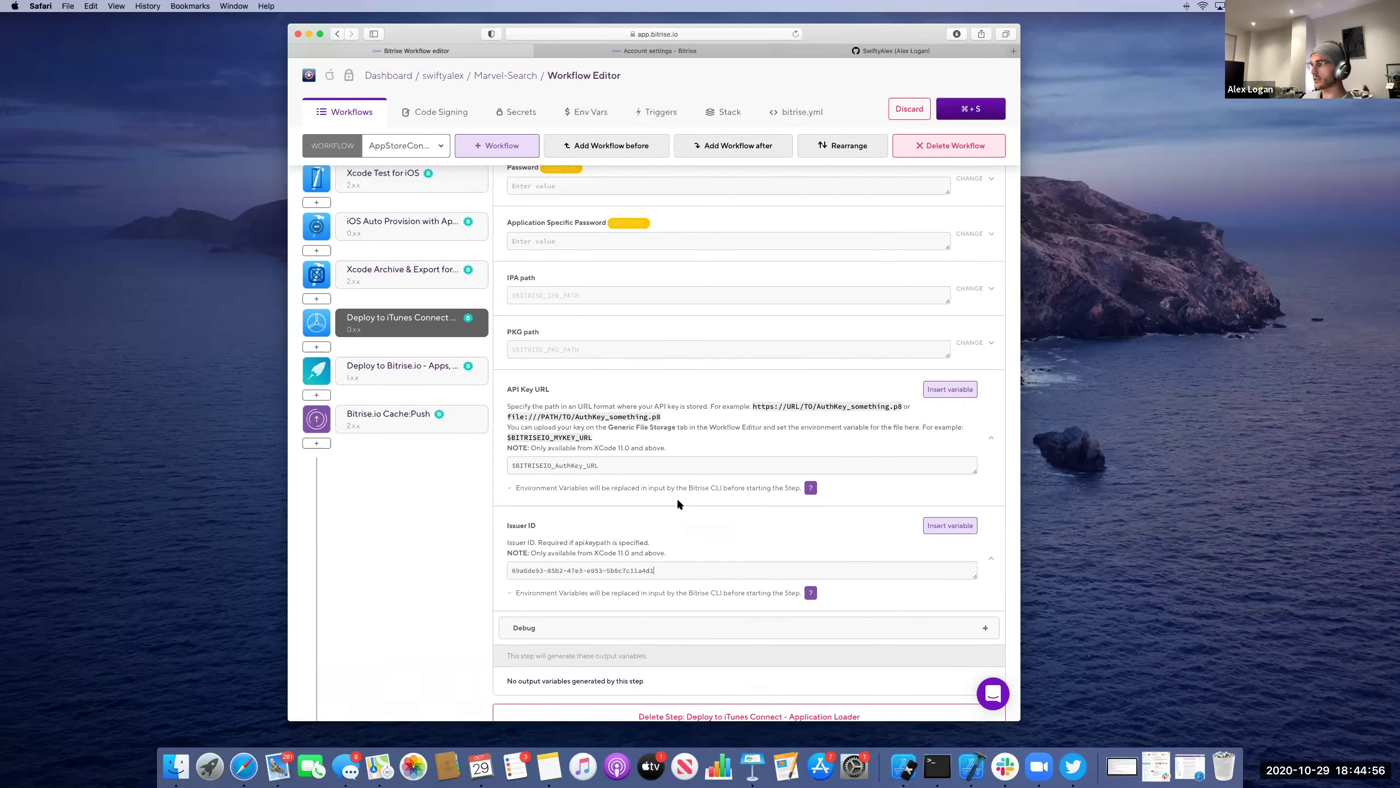
Step: Save the AppStoreConnect workflow changes
{"action": "left_click", "coordinate": [993, 106]}
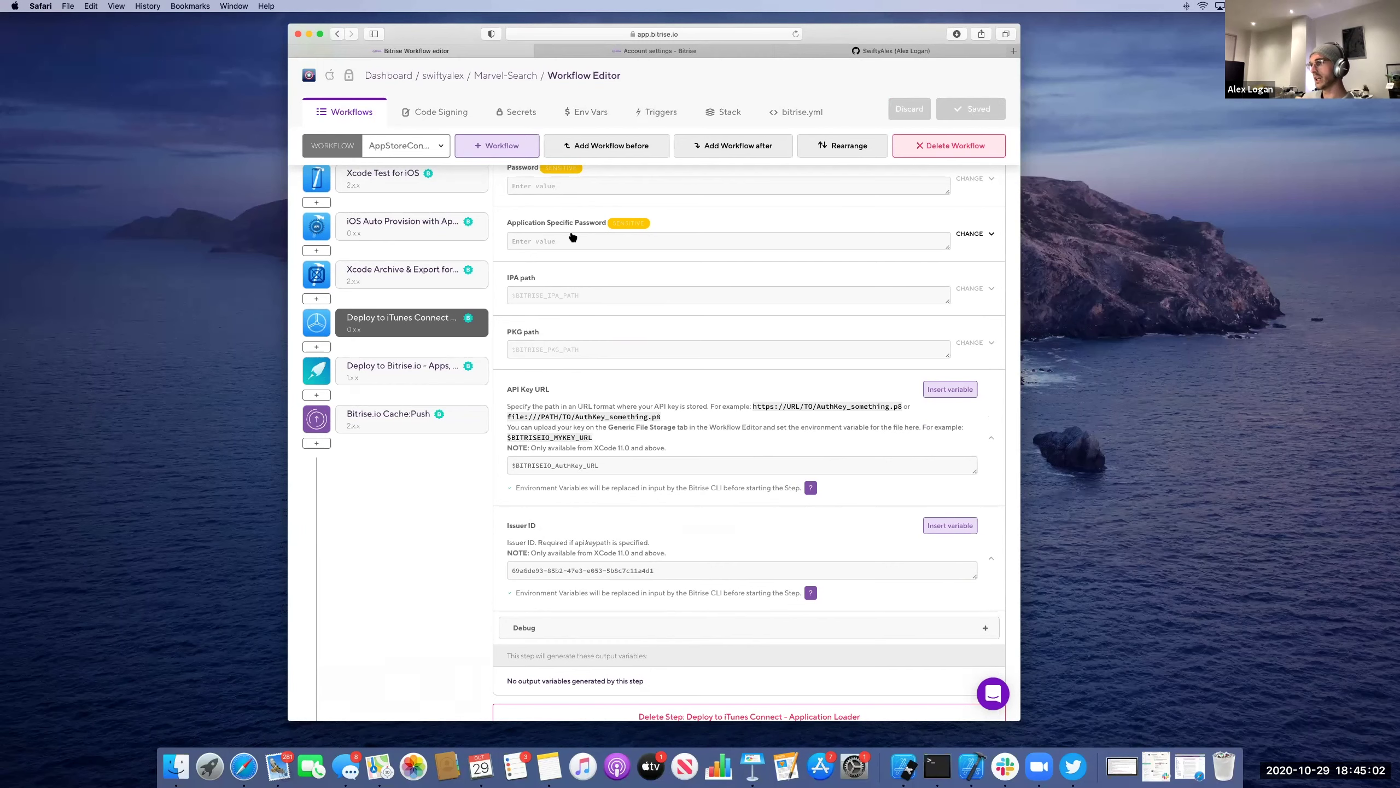
{"action": "scroll", "coordinate": [572, 236], "scroll_direction": "up", "scroll_amount": 6}
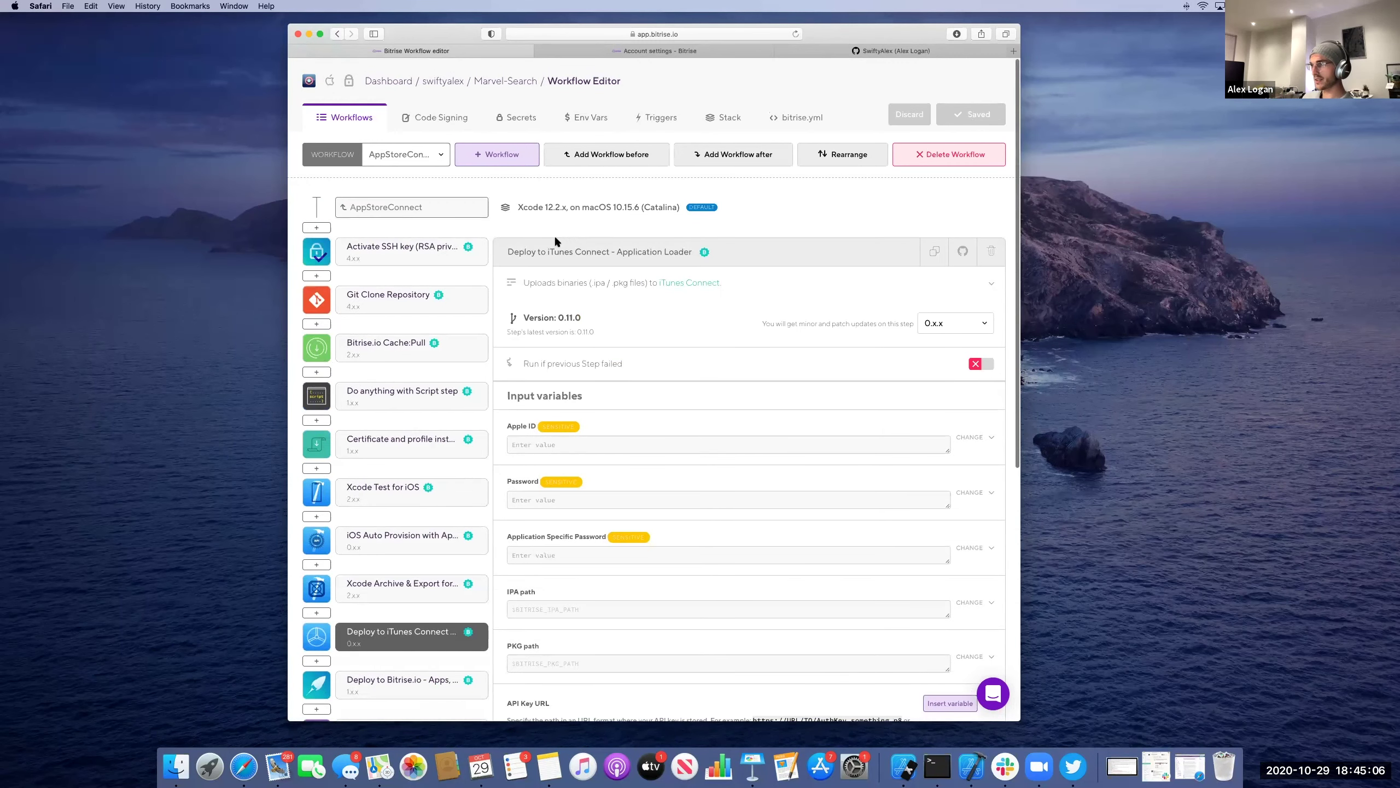
{"action": "scroll", "coordinate": [553, 235], "scroll_direction": "down", "scroll_amount": 1}
{"action": "scroll", "coordinate": [551, 248], "scroll_direction": "up", "scroll_amount": 1}
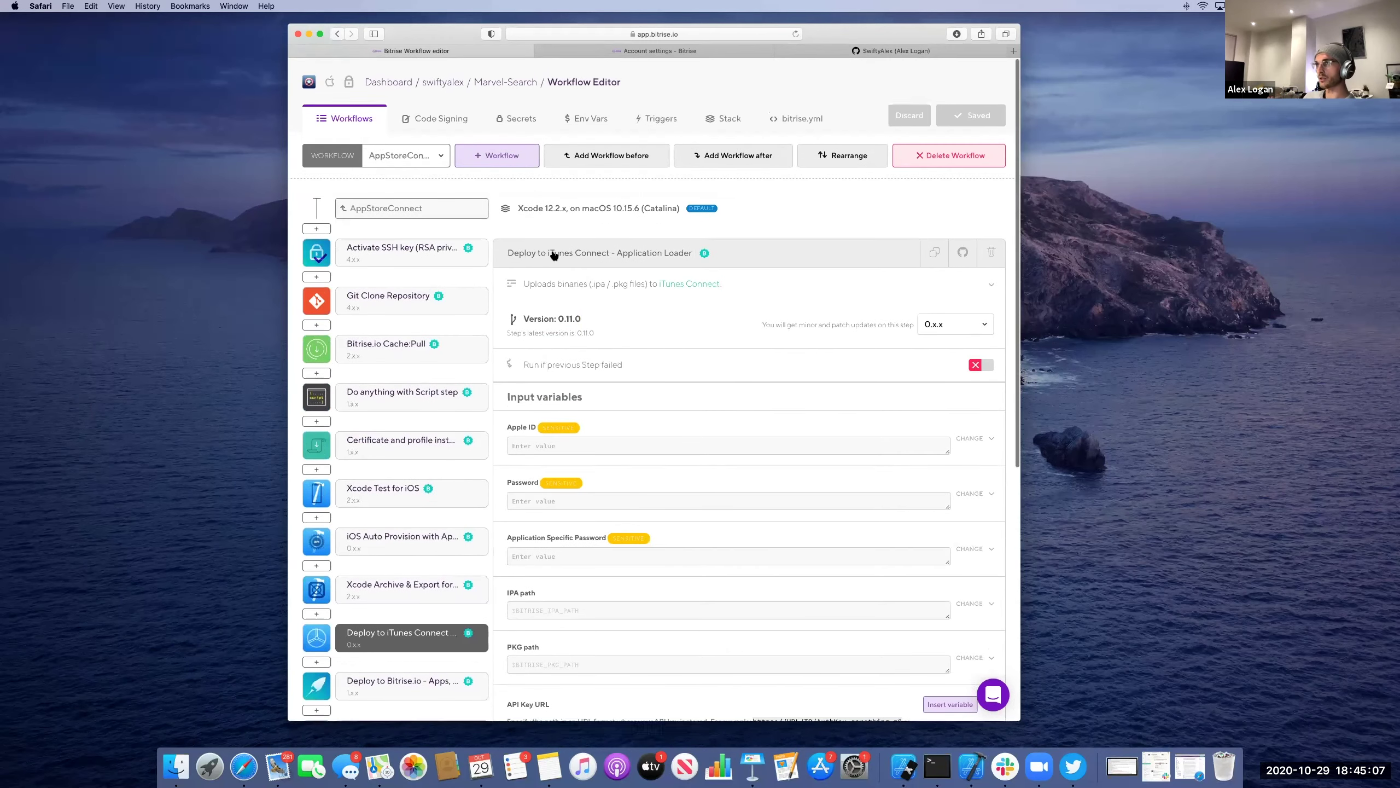
Step: Start a new Marvel-Search build on main using the AppStoreConnect workflow
{"action": "left_click", "coordinate": [501, 80]}
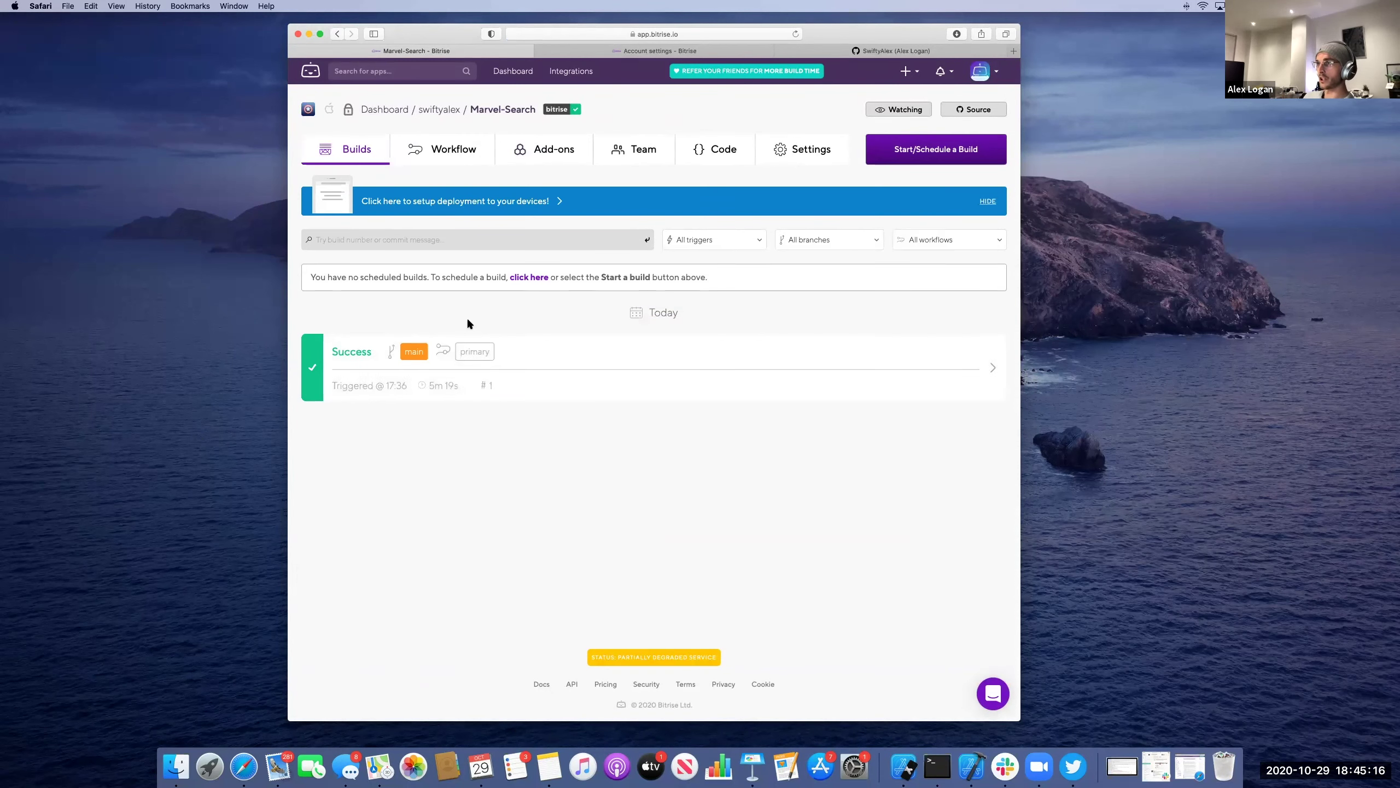
{"action": "left_click", "coordinate": [961, 162]}
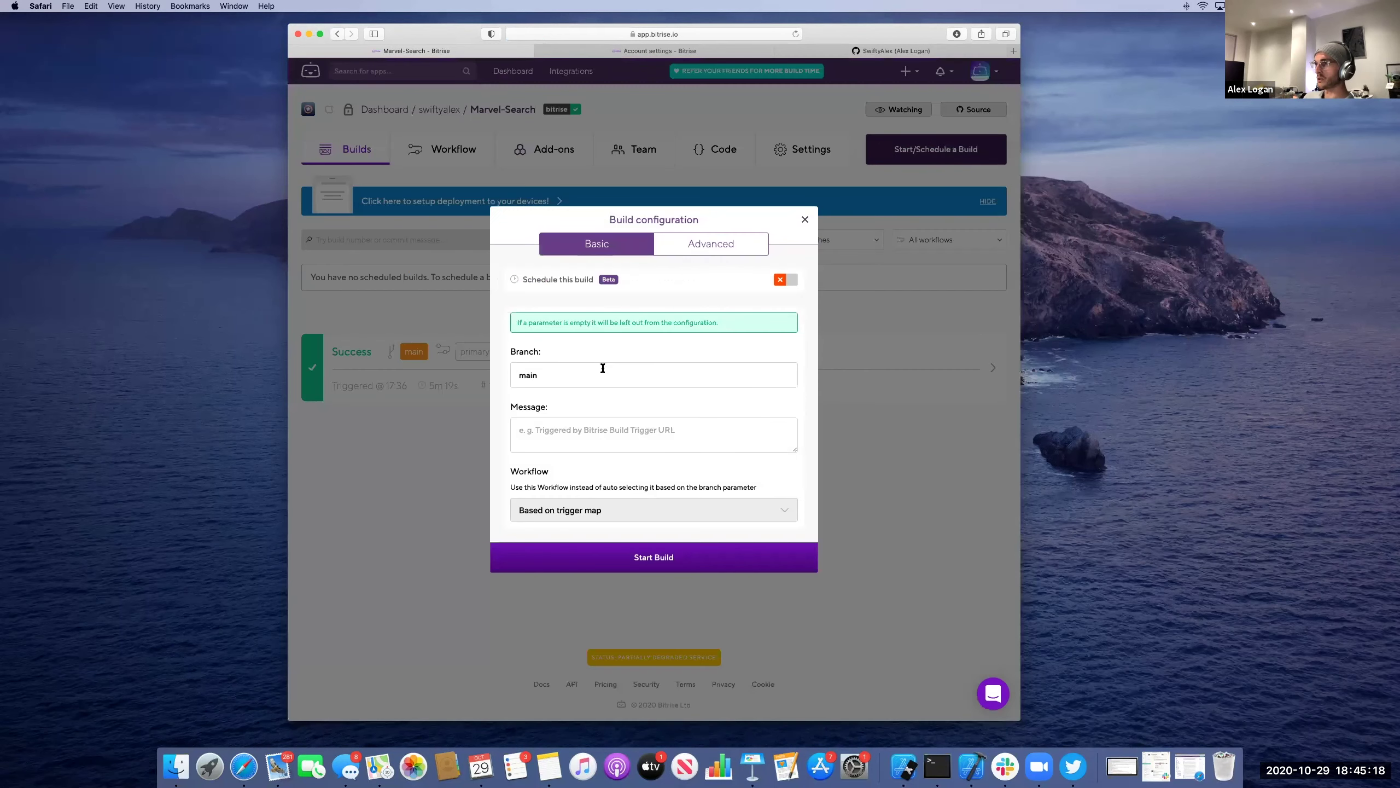
{"action": "left_click", "coordinate": [566, 507]}
{"action": "left_click", "coordinate": [629, 562]}
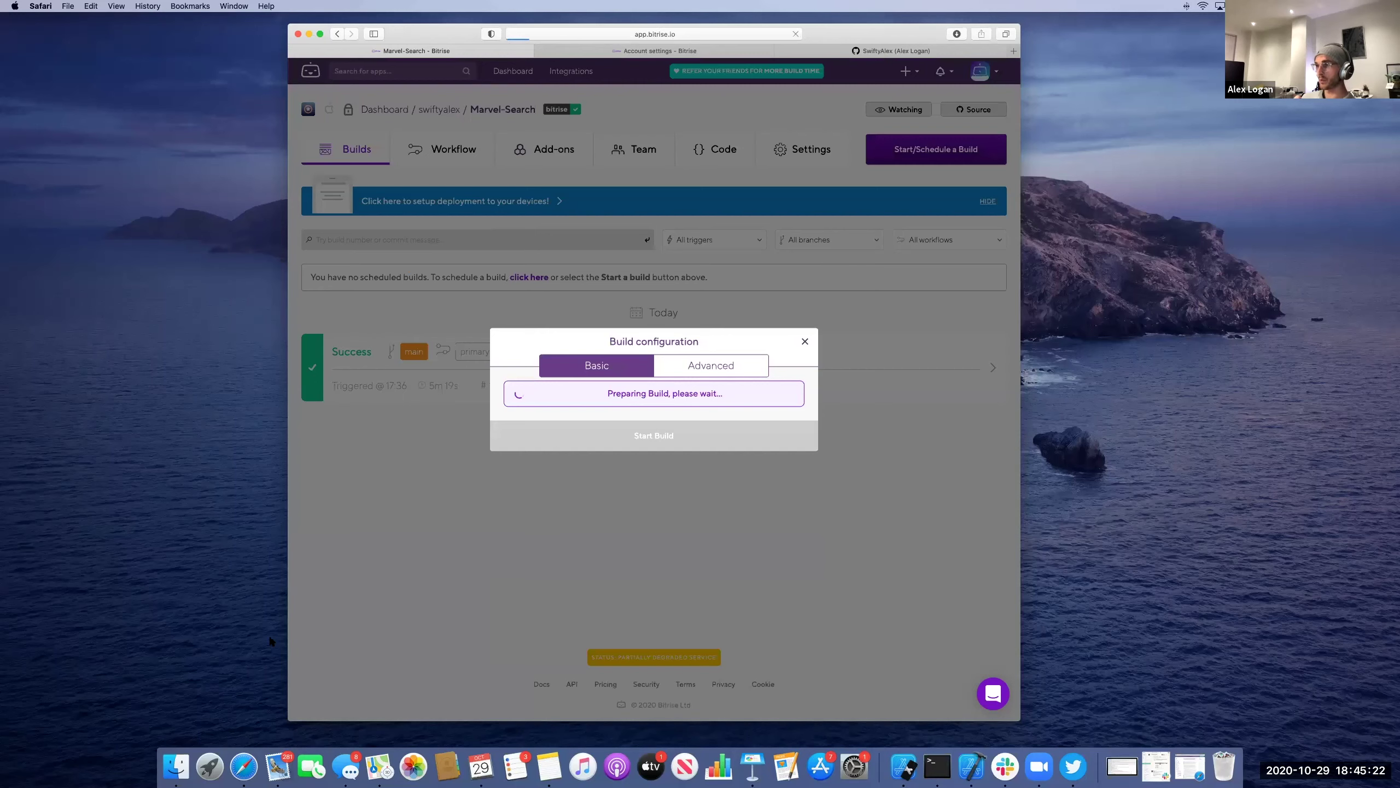